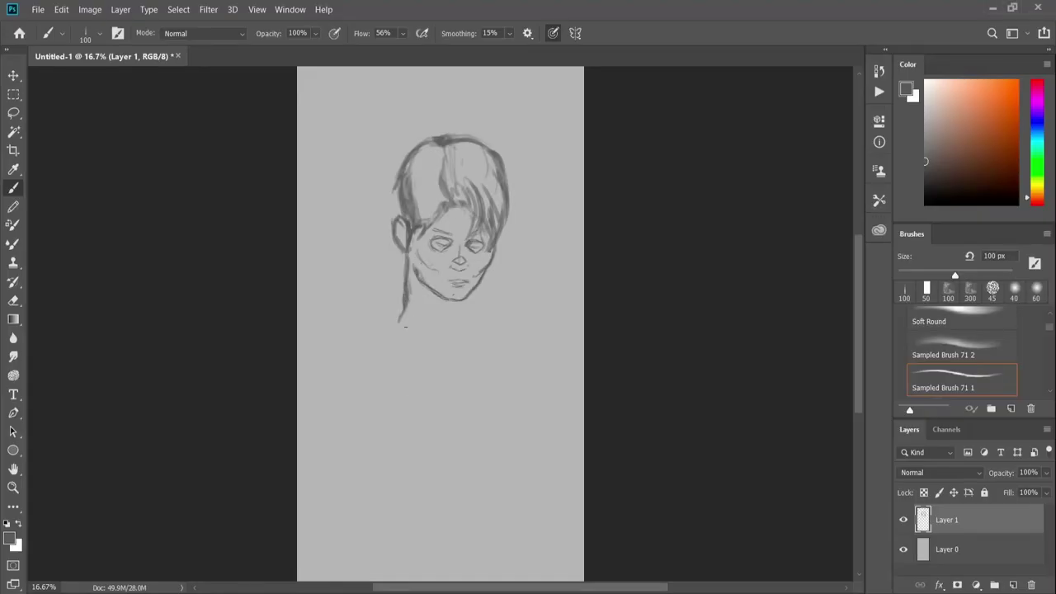
- Switch to the Eraser to start cleaning the head sketch lines
{"action": "key", "text": "e"}
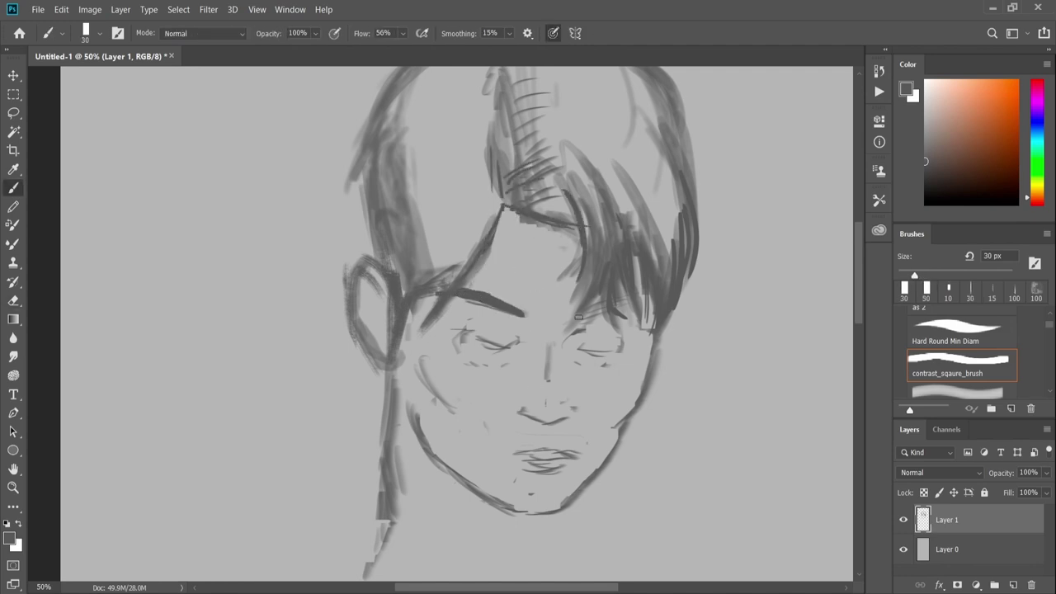
- Darken the right eyebrow and redraw the right jawline, erasing the excess near the cheek
{"action": "left_click_drag", "start_coordinate": [565, 314], "coordinate": [642, 305]}
{"action": "left_click_drag", "start_coordinate": [632, 400], "coordinate": [543, 513]}
{"action": "key", "text": "e"}
{"action": "mouse_move", "coordinate": [653, 347]}
{"action": "left_mouse_down"}
{"action": "mouse_move", "coordinate": [599, 495]}
{"action": "mouse_move", "coordinate": [516, 508]}
{"action": "left_mouse_up"}
{"action": "key", "text": "b"}
- Clean up the chin line and erase stray strokes around the right eye
{"action": "key", "text": "e"}
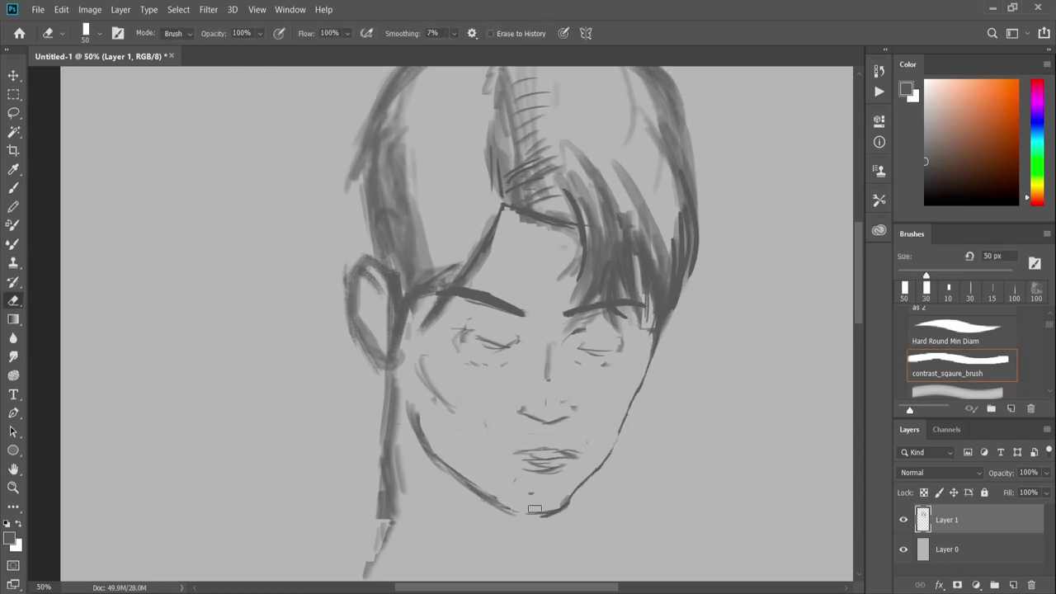
{"action": "key", "text": "b"}
{"action": "key", "text": "e"}
{"action": "left_click_drag", "start_coordinate": [586, 495], "coordinate": [565, 505]}
{"action": "left_click_drag", "start_coordinate": [597, 345], "coordinate": [609, 350]}
{"action": "key", "text": "b"}
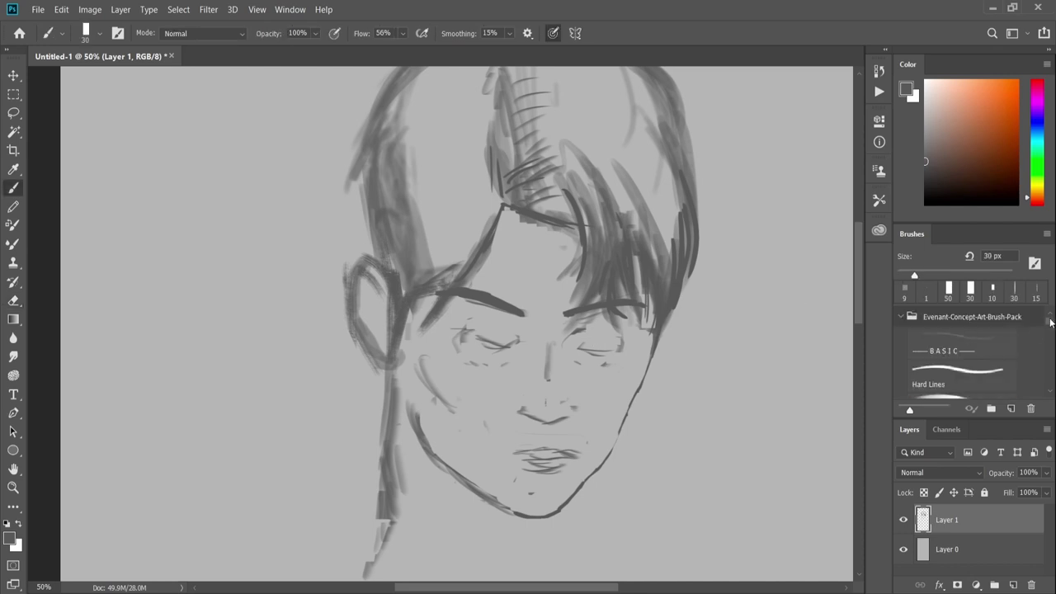
{"action": "key", "text": "e"}
{"action": "key", "text": "b"}
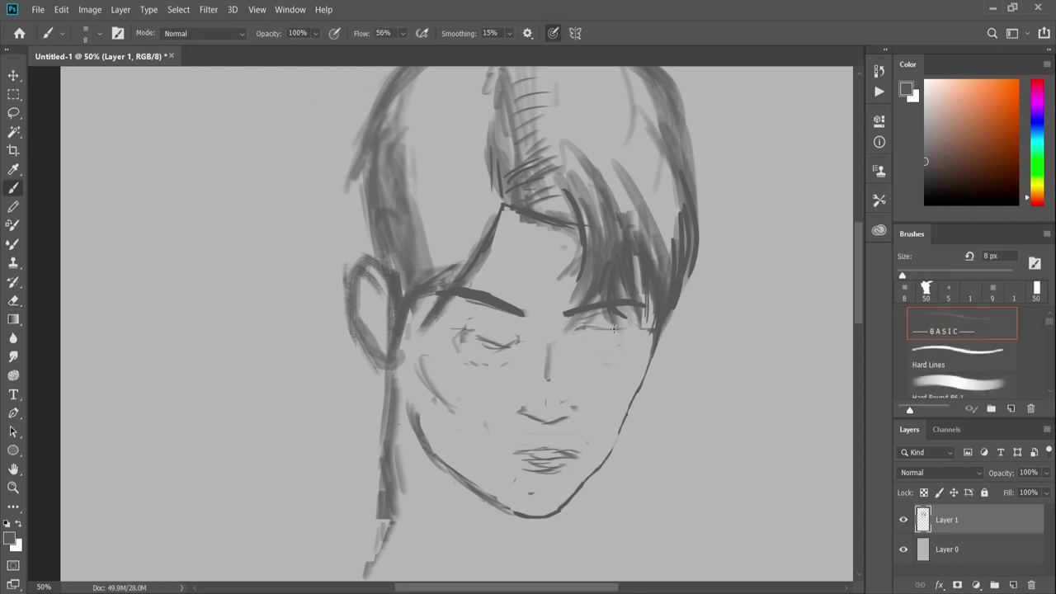
- Undo an accidental layer merge, erase left-eye and cheek strokes, and redraw the right eyebrow
{"action": "key", "text": "ctrl+shift+e"}
{"action": "key", "text": "ctrl+z"}
{"action": "key", "text": "e"}
{"action": "left_click_drag", "start_coordinate": [503, 343], "coordinate": [437, 396]}
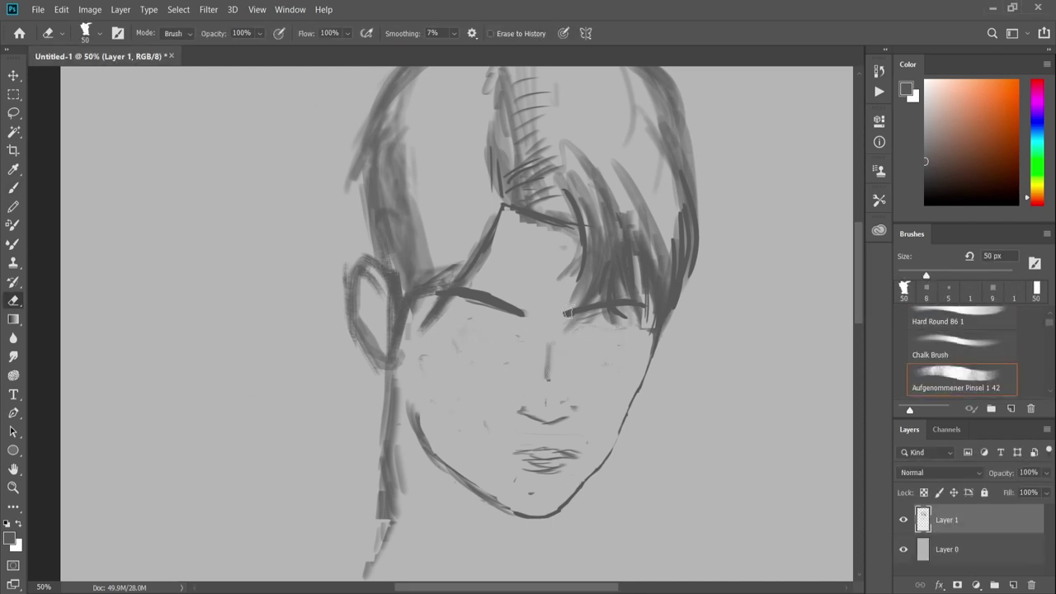
{"action": "key", "text": "b"}
{"action": "mouse_move", "coordinate": [567, 312]}
{"action": "left_mouse_down"}
{"action": "mouse_move", "coordinate": [627, 318]}
{"action": "mouse_move", "coordinate": [648, 306]}
{"action": "mouse_move", "coordinate": [573, 326]}
{"action": "left_mouse_up"}
- Paint dark hair strands across the forehead, over the right eyebrow and into the right hair mass
{"action": "left_click_drag", "start_coordinate": [594, 263], "coordinate": [551, 315]}
{"action": "key", "text": "bracketleft"}
{"action": "key", "text": "bracketleft"}
{"action": "key", "text": "bracketleft"}
{"action": "left_click_drag", "start_coordinate": [607, 285], "coordinate": [612, 326]}
{"action": "mouse_move", "coordinate": [627, 185]}
{"action": "left_mouse_down"}
{"action": "mouse_move", "coordinate": [635, 248]}
{"action": "mouse_move", "coordinate": [615, 231]}
{"action": "left_mouse_up"}
{"action": "key", "text": "bracketright"}
{"action": "key", "text": "bracketright"}
{"action": "key", "text": "bracketright"}
{"action": "left_click_drag", "start_coordinate": [660, 198], "coordinate": [644, 276]}
{"action": "left_click_drag", "start_coordinate": [574, 202], "coordinate": [561, 289]}
{"action": "left_click_drag", "start_coordinate": [495, 231], "coordinate": [519, 198]}
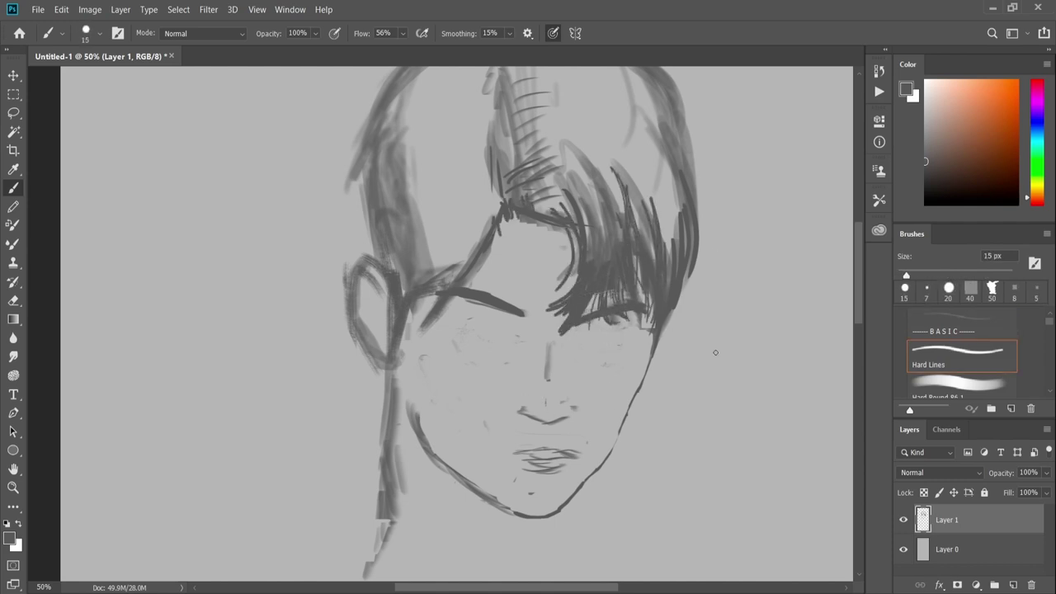
{"action": "key", "text": "bracketleft"}
{"action": "key", "text": "bracketleft"}
{"action": "key", "text": "bracketleft"}
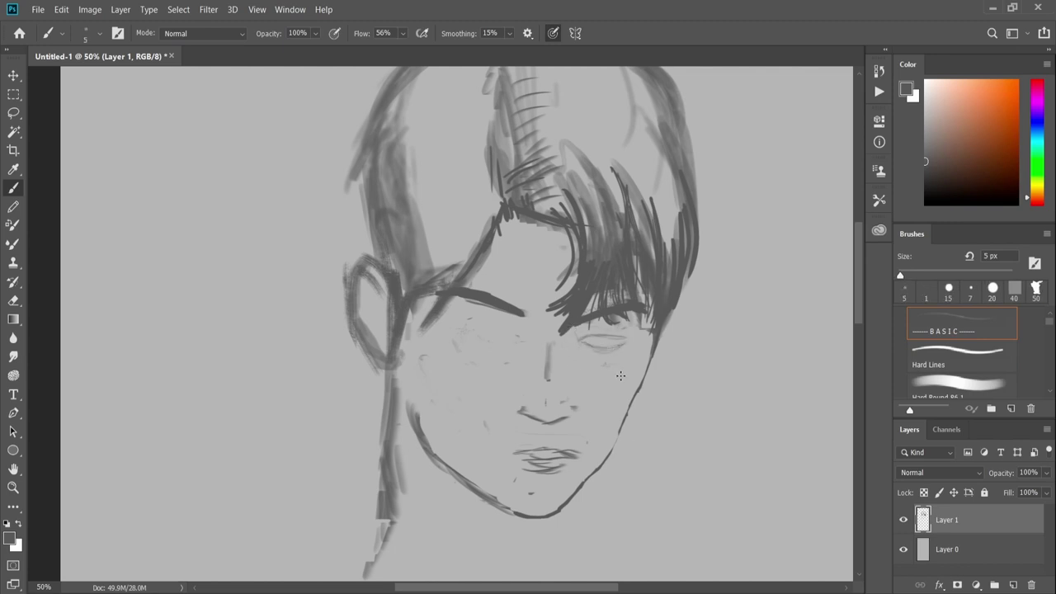
- Lighten the strands over the right eye and undo the recent eye strokes
{"action": "key", "text": "e"}
{"action": "left_click_drag", "start_coordinate": [578, 330], "coordinate": [638, 316]}
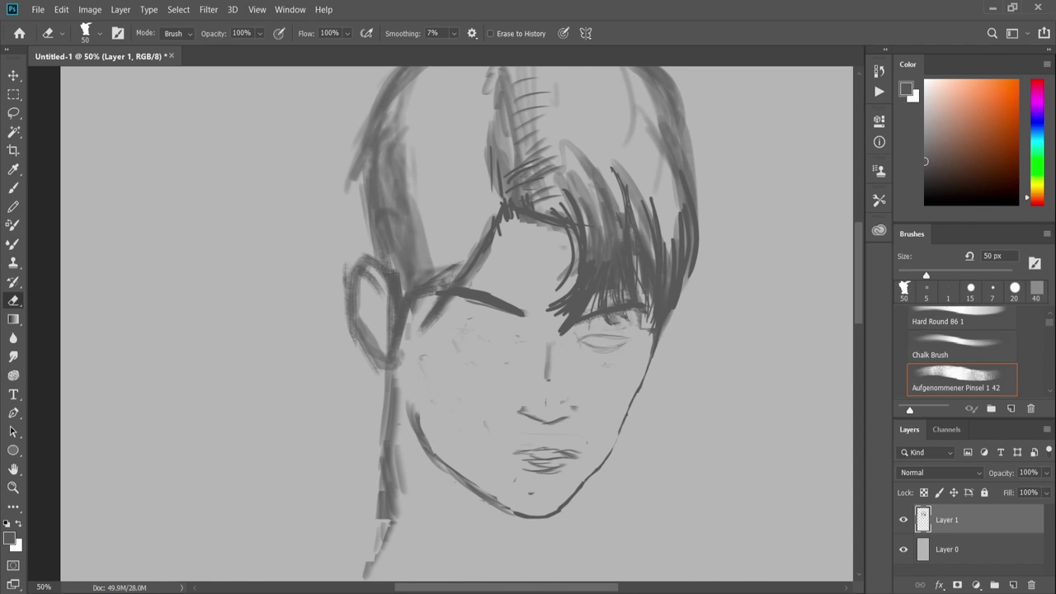
{"action": "key", "text": "b"}
{"action": "key", "text": "ctrl+z"}
{"action": "key", "text": "ctrl+z"}
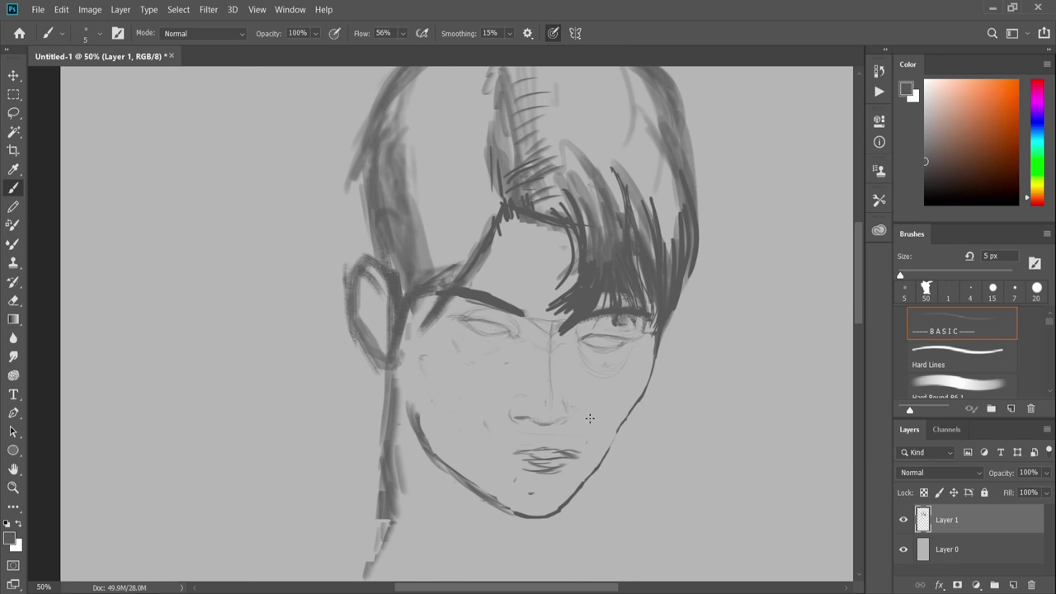
- Undo the two latest mouth and forehead strokes
{"action": "scroll", "coordinate": [353, 390], "scroll_direction": "left", "scroll_amount": 3}
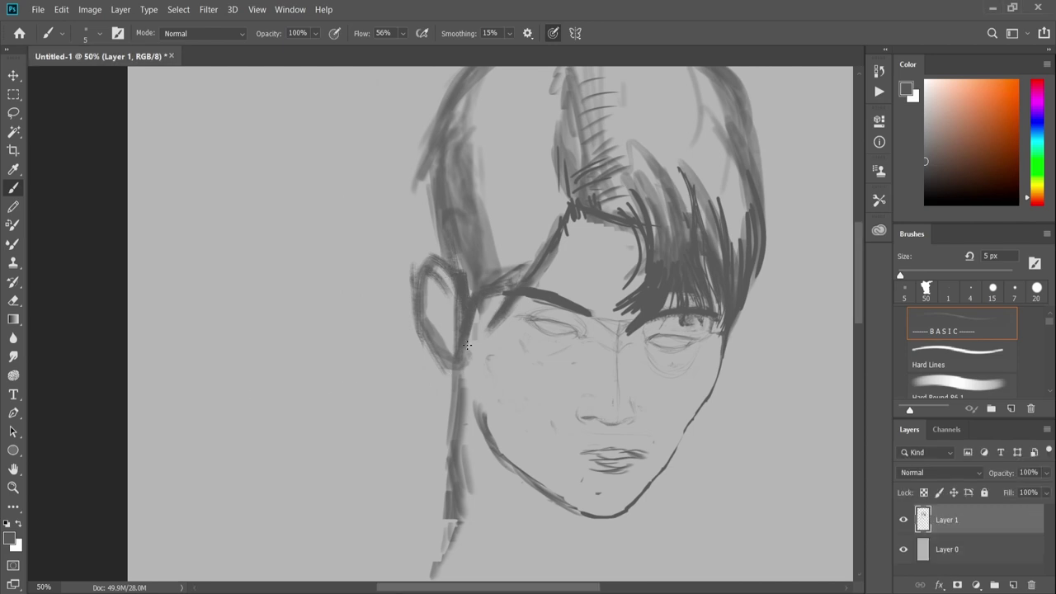
{"action": "key", "text": "ctrl+z"}
{"action": "key", "text": "ctrl+z"}
{"action": "key", "text": "ctrl+z"}
{"action": "key", "text": "ctrl+z"}
{"action": "key", "text": "ctrl+z"}
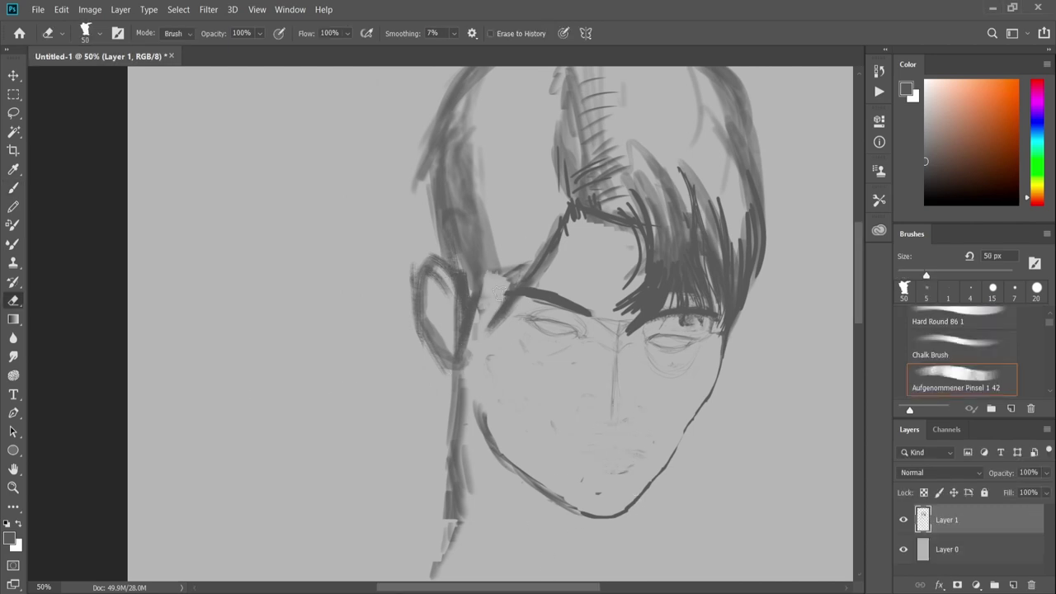
{"action": "key", "text": "ctrl+z"}
{"action": "key", "text": "ctrl+z"}
{"action": "scroll", "coordinate": [1044, 399], "scroll_direction": "down", "scroll_amount": 2}
- Paint a textured grey hairline band and dark left-ear outline, then load the BASIC brush
{"action": "left_click", "coordinate": [957, 361]}
{"action": "left_click_drag", "start_coordinate": [544, 232], "coordinate": [493, 289]}
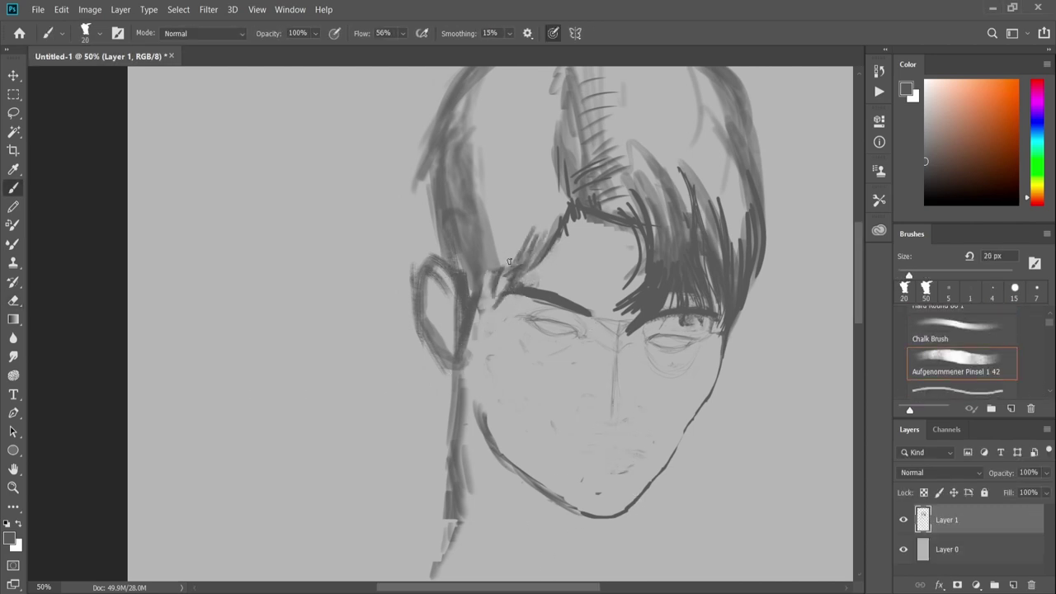
{"action": "left_click_drag", "start_coordinate": [551, 190], "coordinate": [494, 281]}
{"action": "mouse_move", "coordinate": [559, 216]}
{"action": "left_mouse_down"}
{"action": "mouse_move", "coordinate": [463, 309]}
{"action": "mouse_move", "coordinate": [443, 247]}
{"action": "mouse_move", "coordinate": [417, 272]}
{"action": "mouse_move", "coordinate": [459, 359]}
{"action": "left_mouse_up"}
{"action": "left_click_drag", "start_coordinate": [436, 120], "coordinate": [428, 218]}
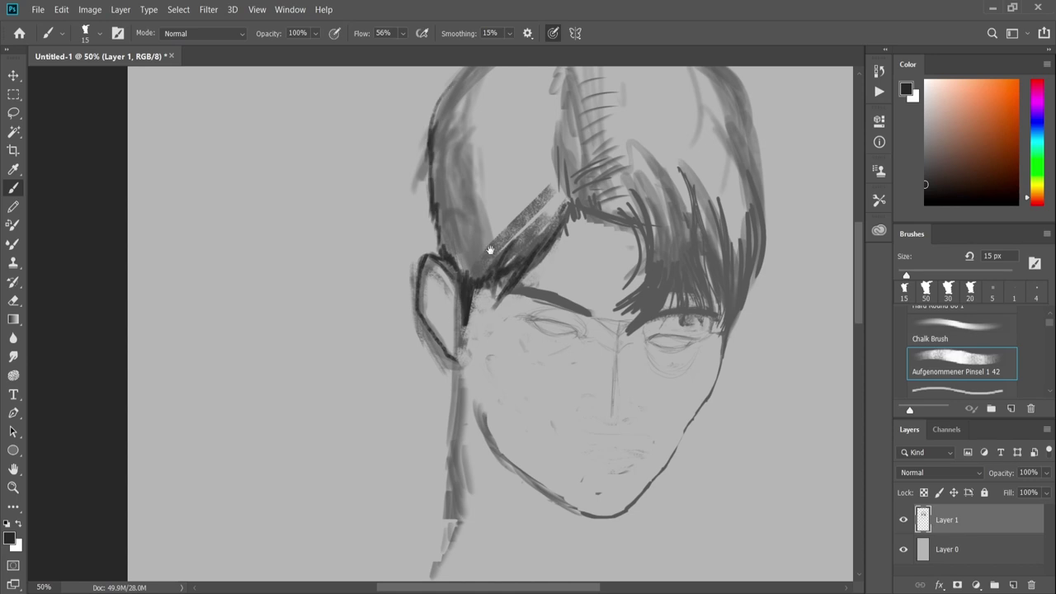
{"action": "left_click_drag", "start_coordinate": [490, 245], "coordinate": [472, 203]}
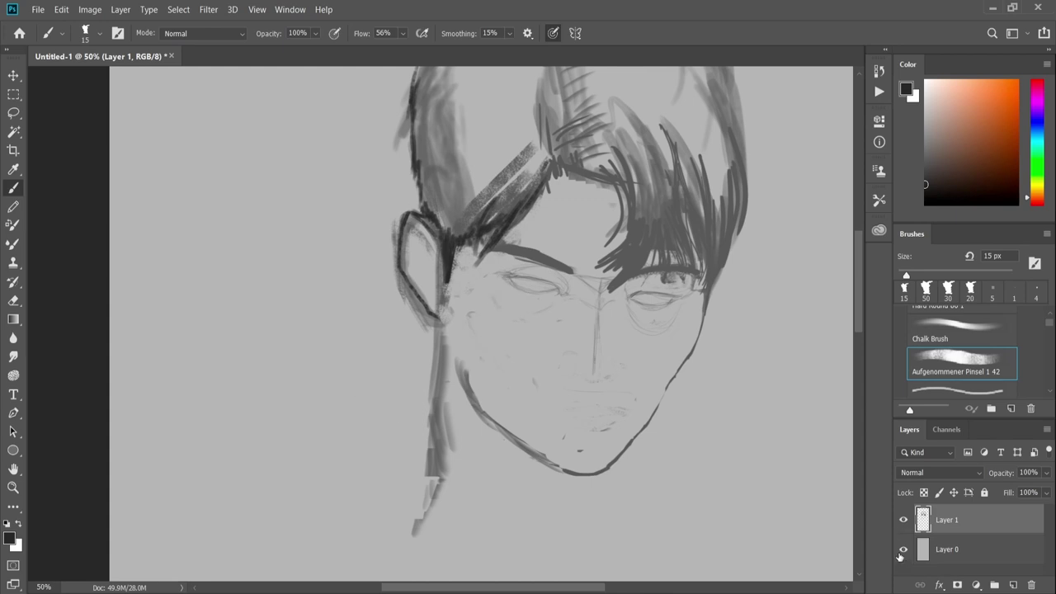
{"action": "left_click", "coordinate": [954, 358]}
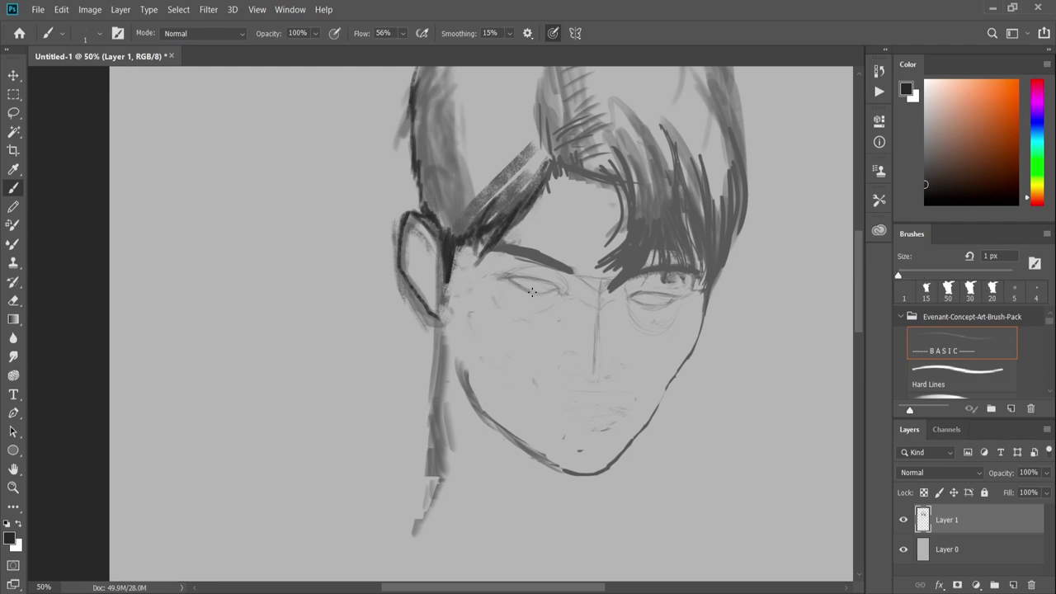
{"action": "key", "text": "bracketright"}
{"action": "key", "text": "bracketright"}
{"action": "key", "text": "bracketright"}
- Zoom in and shade beside the nose, the nostril bases and the left nose wing
{"action": "scroll", "coordinate": [614, 365], "scroll_direction": "up", "scroll_amount": 2}
{"action": "key", "text": "period"}
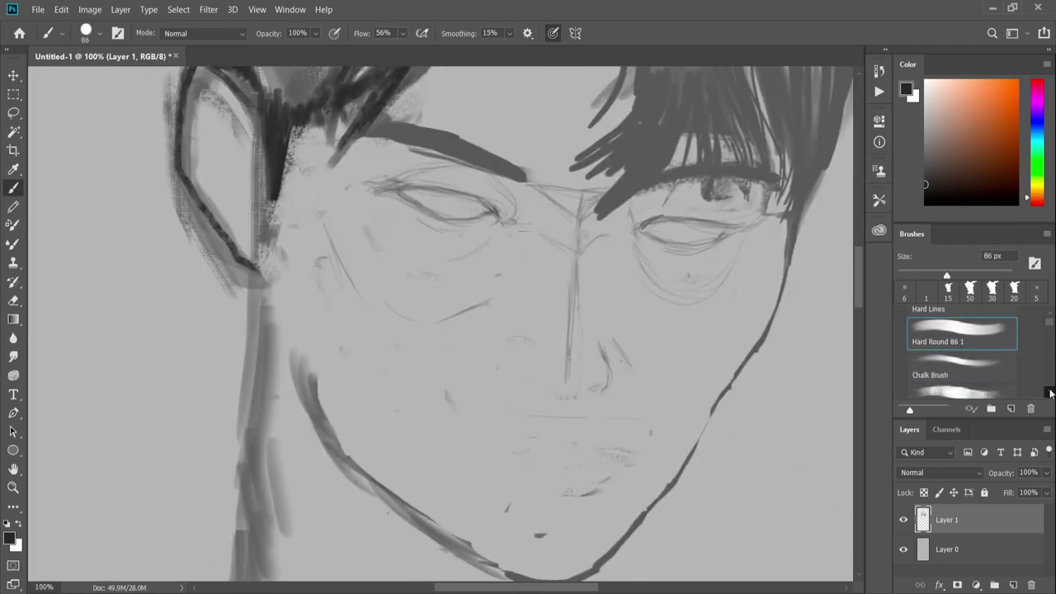
{"action": "key", "text": "period"}
{"action": "left_click_drag", "start_coordinate": [600, 341], "coordinate": [614, 386]}
{"action": "left_click_drag", "start_coordinate": [542, 383], "coordinate": [525, 385]}
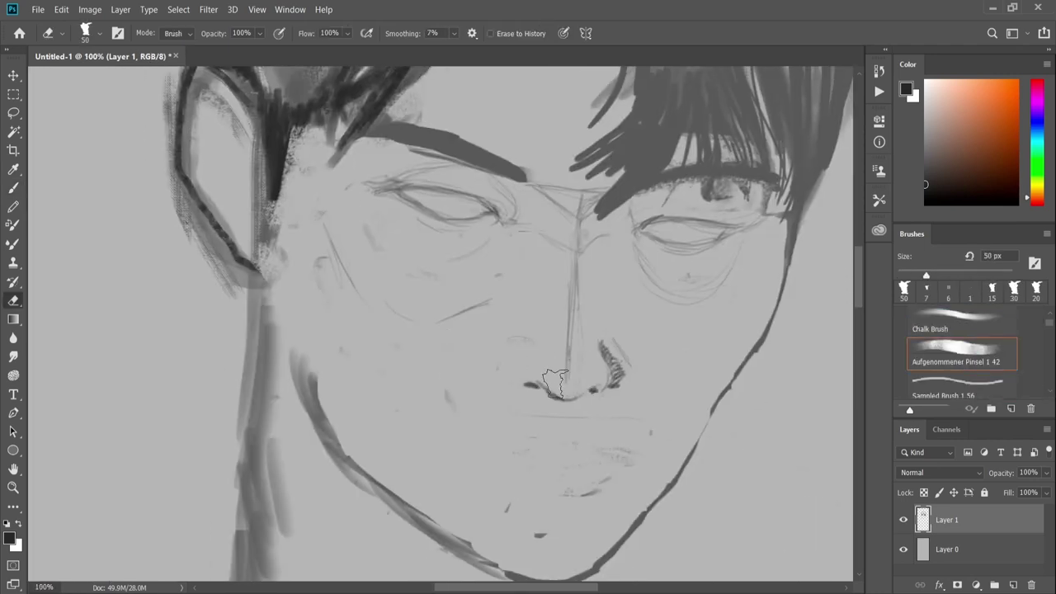
{"action": "left_click_drag", "start_coordinate": [528, 339], "coordinate": [494, 364]}
{"action": "left_click_drag", "start_coordinate": [581, 394], "coordinate": [545, 396]}
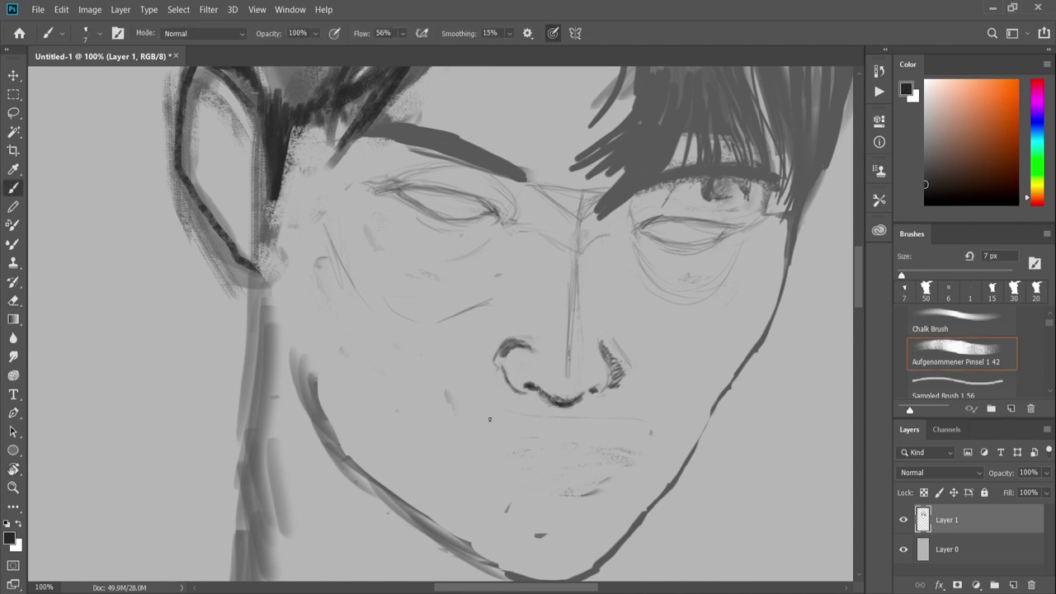
- Refine both nostril curves, erasing stray marks, and shade the area just below the nose
{"action": "key", "text": "e"}
{"action": "mouse_move", "coordinate": [501, 369]}
{"action": "left_mouse_down"}
{"action": "mouse_move", "coordinate": [521, 392]}
{"action": "mouse_move", "coordinate": [495, 400]}
{"action": "left_mouse_up"}
{"action": "key", "text": "b"}
{"action": "key", "text": "e"}
{"action": "mouse_move", "coordinate": [601, 388]}
{"action": "left_mouse_down"}
{"action": "mouse_move", "coordinate": [606, 363]}
{"action": "mouse_move", "coordinate": [606, 384]}
{"action": "left_mouse_up"}
{"action": "key", "text": "b"}
{"action": "key", "text": "e"}
{"action": "mouse_move", "coordinate": [617, 346]}
{"action": "left_mouse_down"}
{"action": "mouse_move", "coordinate": [624, 372]}
{"action": "mouse_move", "coordinate": [611, 359]}
{"action": "left_mouse_up"}
{"action": "key", "text": "b"}
{"action": "key", "text": "e"}
{"action": "key", "text": "b"}
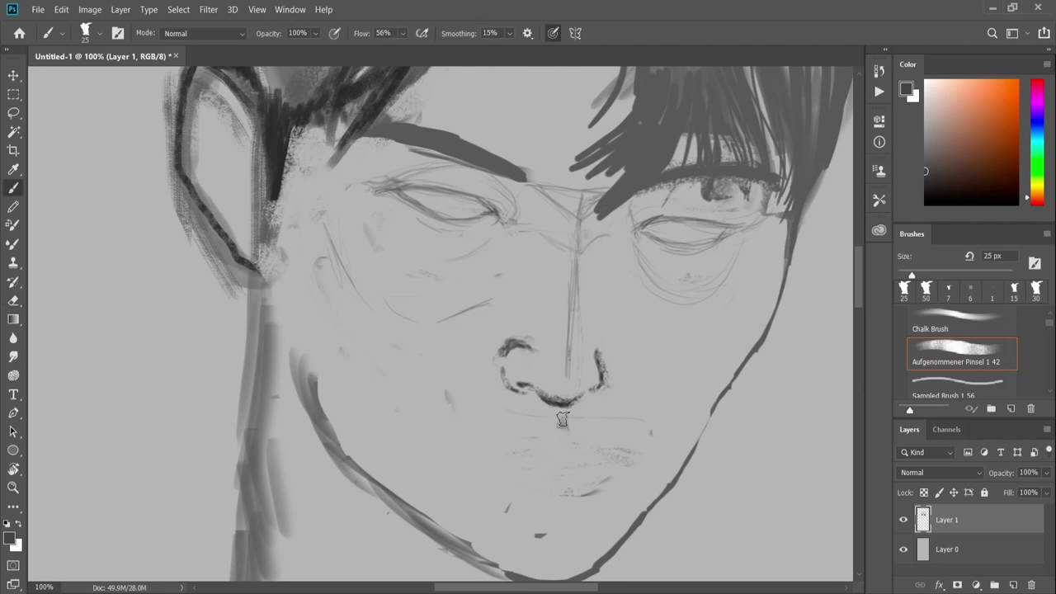
{"action": "left_click_drag", "start_coordinate": [562, 419], "coordinate": [528, 429]}
- Paint a dark textured stroke across the upper lip and darken the line between the lips
{"action": "key", "text": "period"}
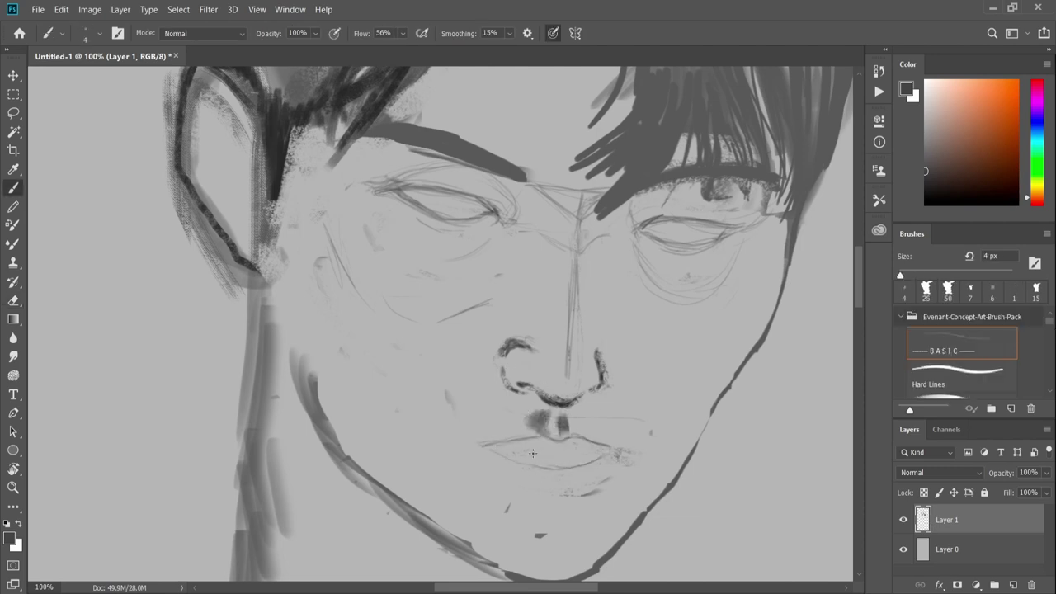
{"action": "key", "text": "period"}
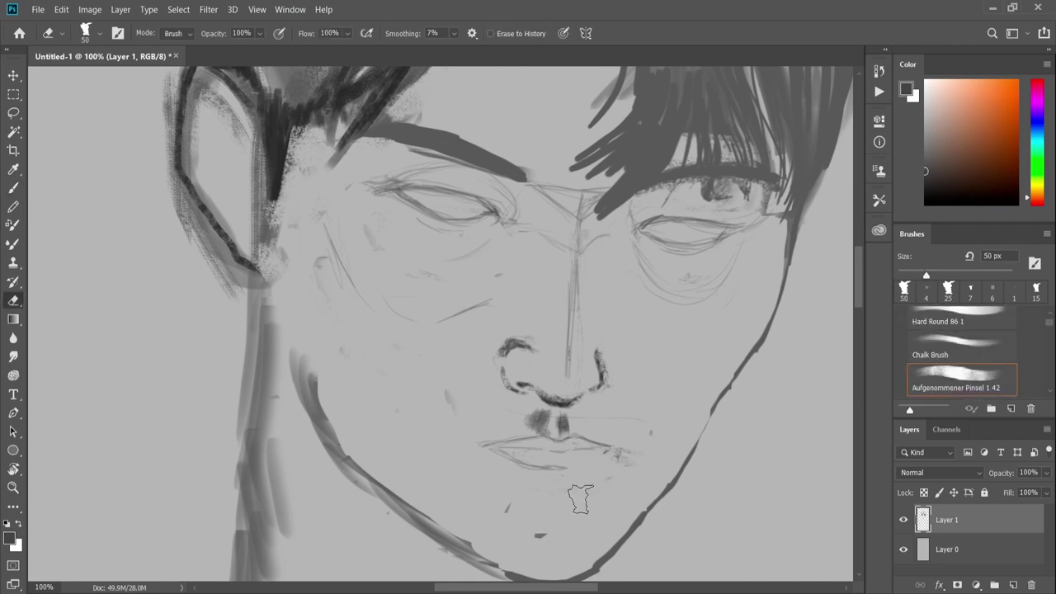
{"action": "key", "text": "period"}
{"action": "key", "text": "period"}
{"action": "left_click_drag", "start_coordinate": [464, 429], "coordinate": [592, 447]}
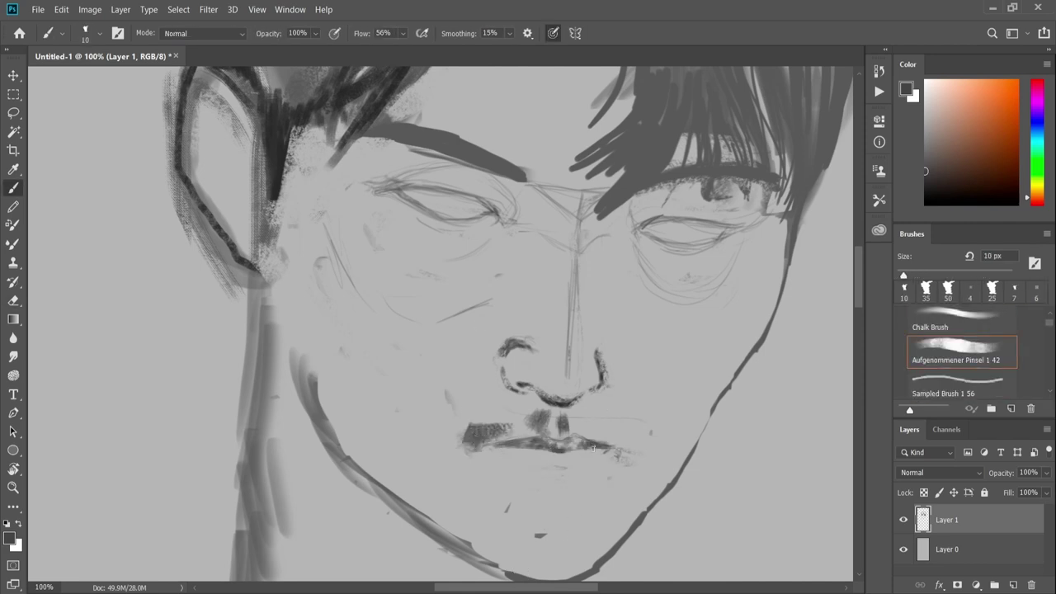
{"action": "mouse_move", "coordinate": [489, 446]}
{"action": "left_mouse_down"}
{"action": "mouse_move", "coordinate": [543, 451]}
{"action": "mouse_move", "coordinate": [539, 461]}
{"action": "left_mouse_up"}
- Pick lighter and darker greys for the lip shading, then zoom back out to the whole head
{"action": "key", "text": "bracketleft"}
{"action": "key", "text": "bracketleft"}
{"action": "key", "text": "bracketleft"}
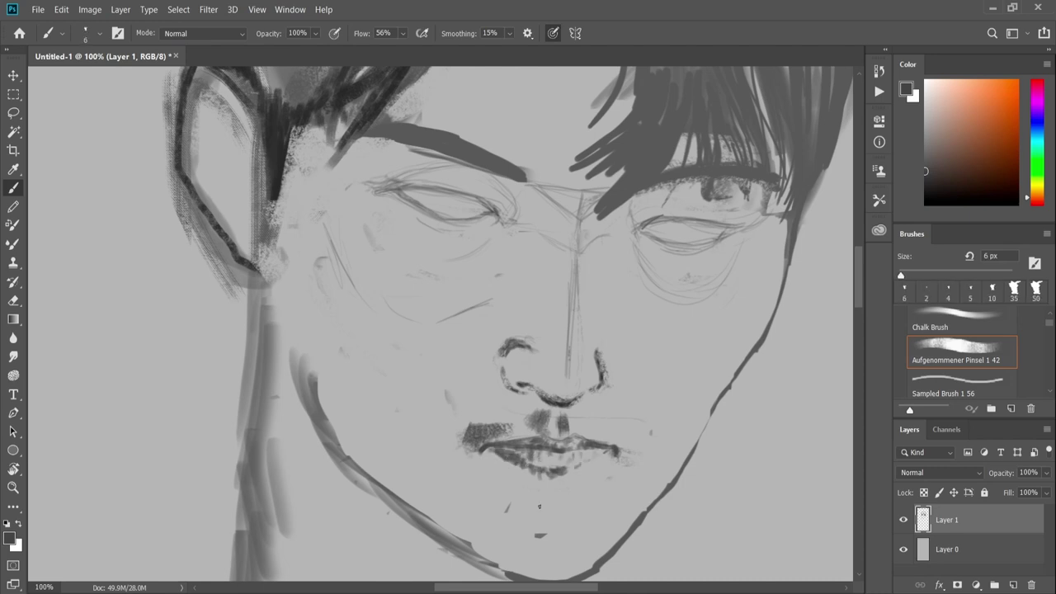
{"action": "left_click", "coordinate": [494, 453], "text": "alt"}
{"action": "key", "text": "bracketright"}
{"action": "key", "text": "bracketright"}
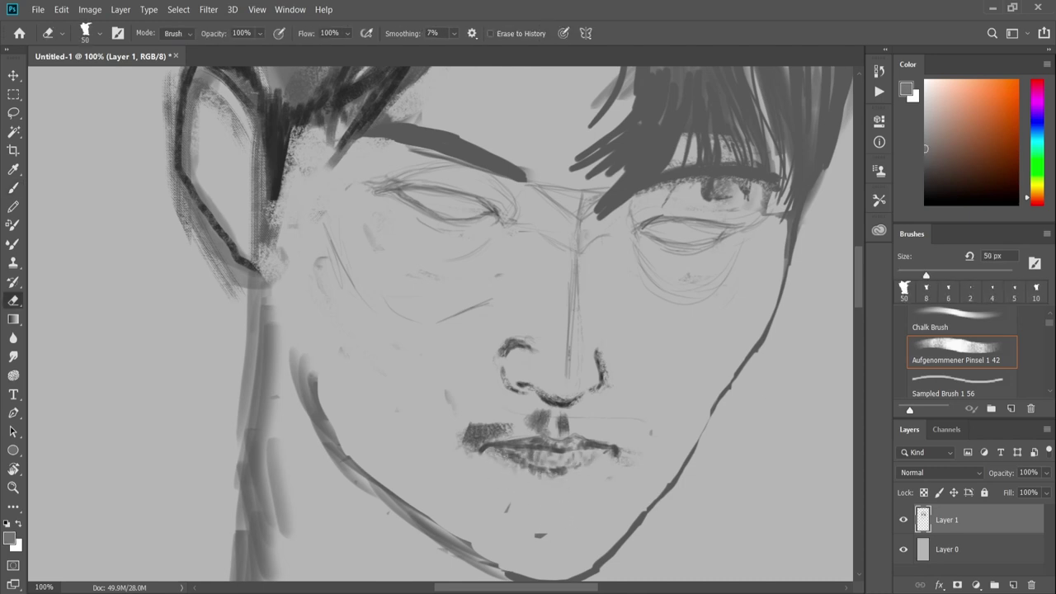
{"action": "left_click", "coordinate": [546, 472], "text": "alt"}
{"action": "key", "text": "bracketleft"}
{"action": "key", "text": "bracketleft"}
{"action": "key", "text": "bracketleft"}
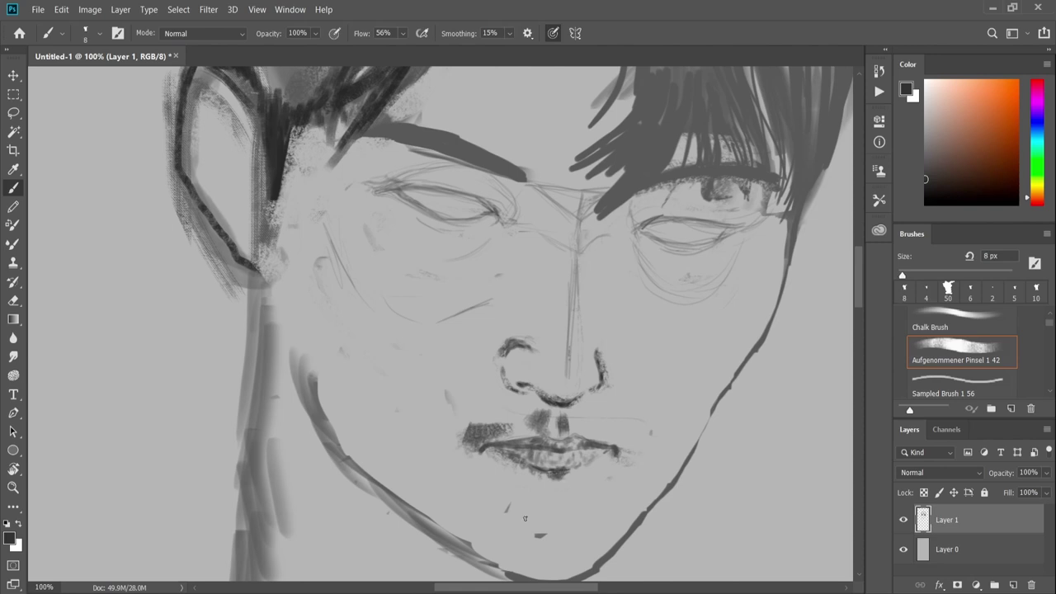
{"action": "key", "text": "e"}
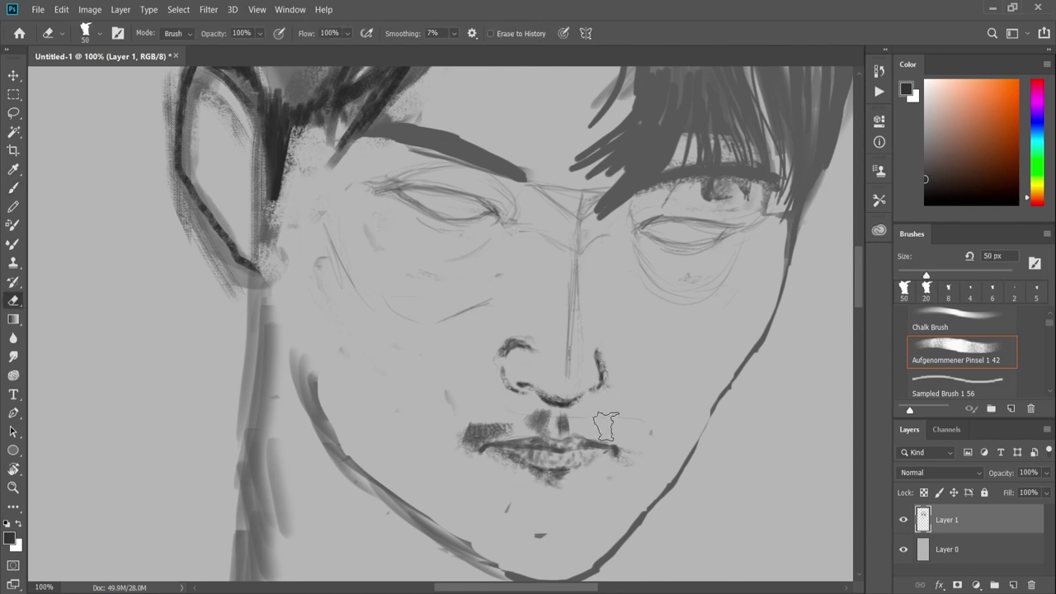
{"action": "key", "text": "ctrl+minus"}
- Paint dark textured strands through the fringe and the right side of the hair
{"action": "key", "text": "b"}
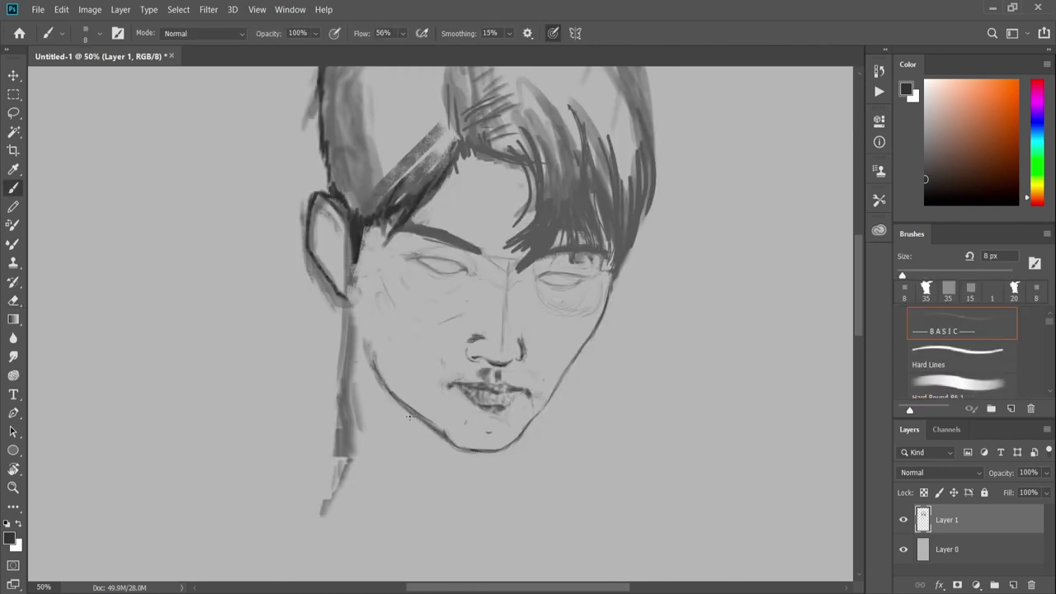
{"action": "key", "text": "period"}
{"action": "key", "text": "period"}
{"action": "key", "text": "period"}
{"action": "left_click_drag", "start_coordinate": [554, 167], "coordinate": [536, 236]}
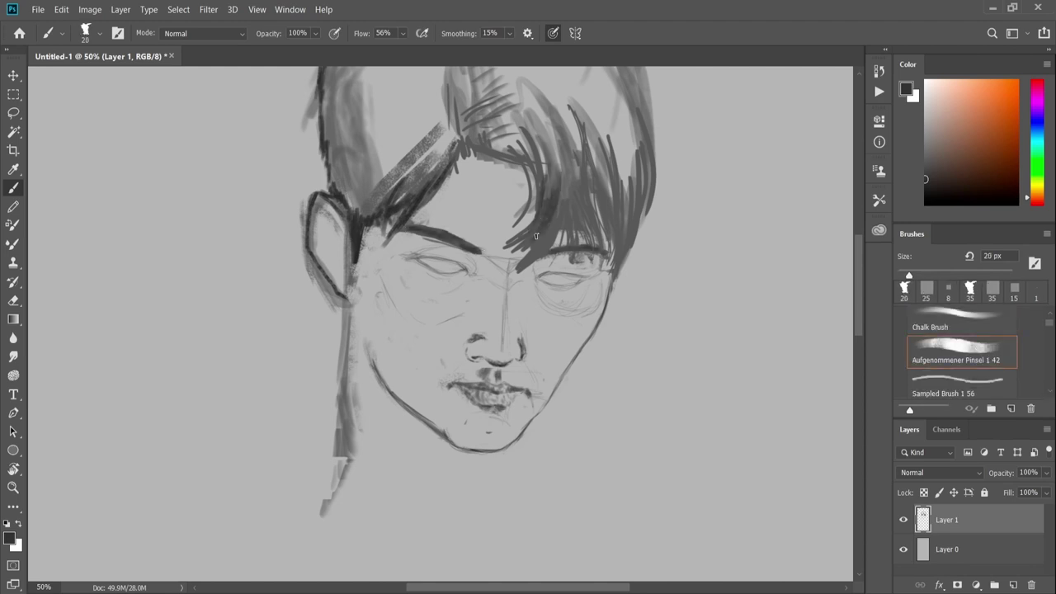
{"action": "left_click_drag", "start_coordinate": [561, 137], "coordinate": [575, 244]}
{"action": "left_click_drag", "start_coordinate": [585, 162], "coordinate": [571, 265]}
{"action": "left_click_drag", "start_coordinate": [544, 117], "coordinate": [495, 253]}
{"action": "left_click_drag", "start_coordinate": [588, 107], "coordinate": [608, 226]}
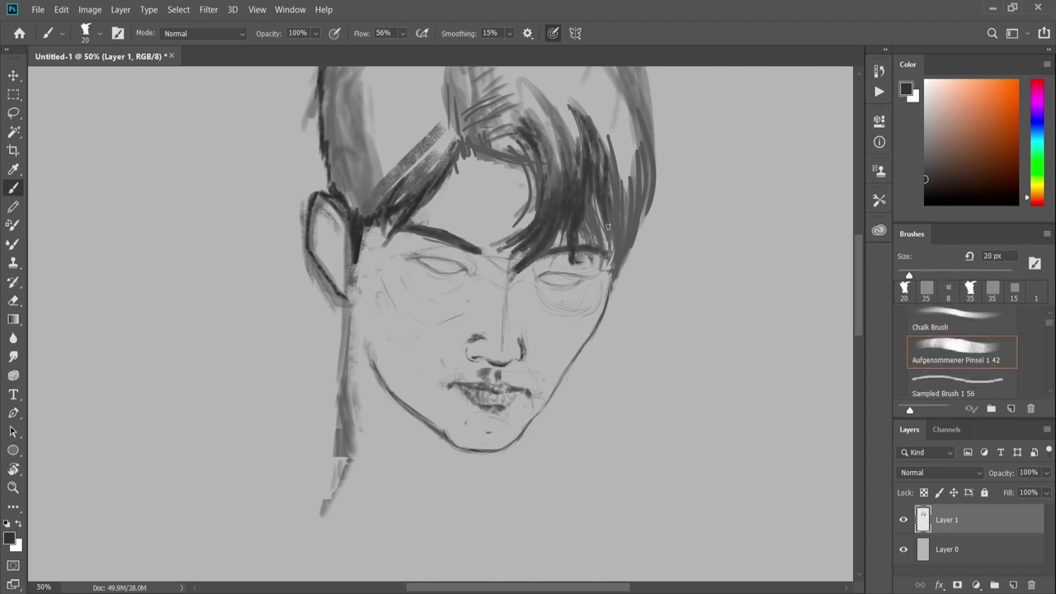
{"action": "mouse_move", "coordinate": [629, 137]}
{"action": "left_mouse_down"}
{"action": "mouse_move", "coordinate": [609, 269]}
{"action": "mouse_move", "coordinate": [588, 265]}
{"action": "left_mouse_up"}
- Fill the crown and both sides of the hair mass with dark texture using a 50 px brush
{"action": "key", "text": "bracketright"}
{"action": "key", "text": "bracketright"}
{"action": "key", "text": "bracketright"}
{"action": "scroll", "coordinate": [458, 240], "scroll_direction": "up", "scroll_amount": 3}
{"action": "left_click_drag", "start_coordinate": [528, 124], "coordinate": [458, 239]}
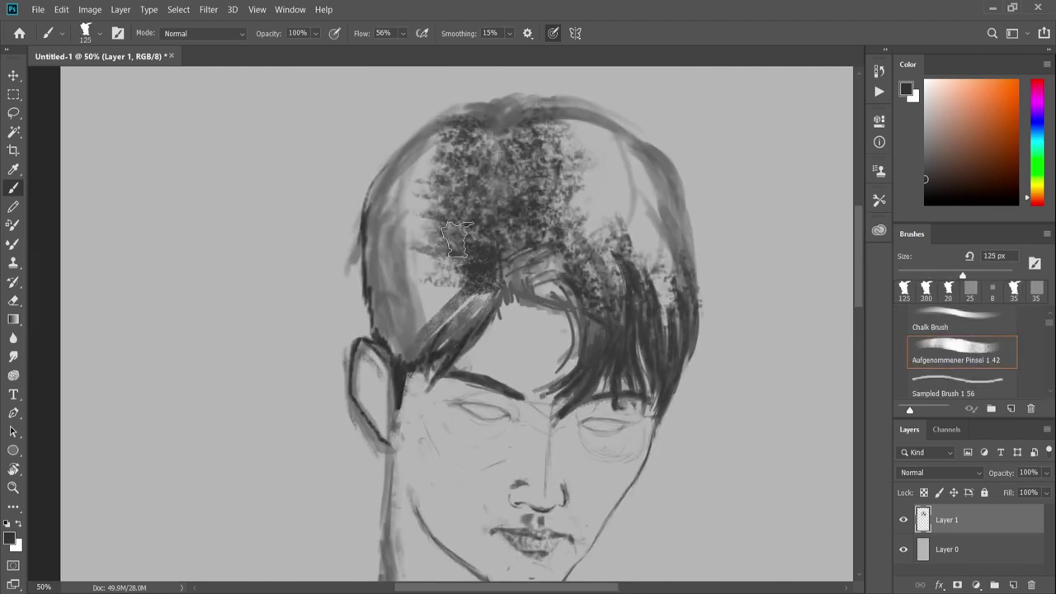
{"action": "key", "text": "bracketleft"}
{"action": "key", "text": "bracketleft"}
{"action": "key", "text": "bracketleft"}
{"action": "left_click_drag", "start_coordinate": [495, 116], "coordinate": [537, 305]}
{"action": "left_click_drag", "start_coordinate": [445, 166], "coordinate": [387, 355]}
{"action": "left_click_drag", "start_coordinate": [627, 123], "coordinate": [677, 264]}
{"action": "left_click_drag", "start_coordinate": [412, 206], "coordinate": [429, 330]}
{"action": "left_click_drag", "start_coordinate": [602, 115], "coordinate": [665, 196]}
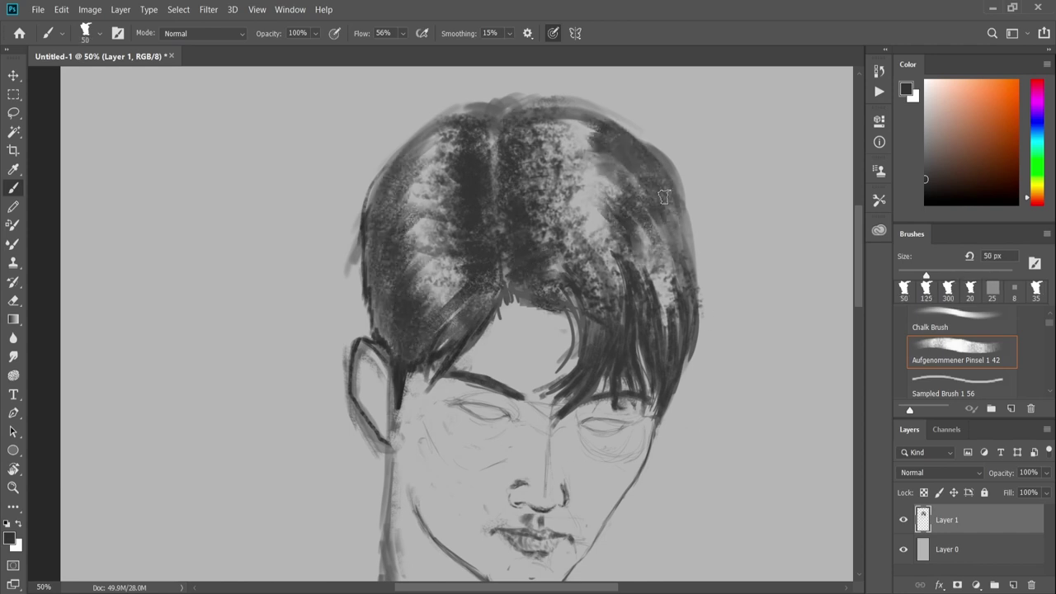
{"action": "scroll", "coordinate": [665, 197], "scroll_direction": "down", "scroll_amount": 3}
- Replace the old left neck line with dark neck outlines and shading under the jaw
{"action": "key", "text": "e"}
{"action": "left_click_drag", "start_coordinate": [449, 252], "coordinate": [452, 450]}
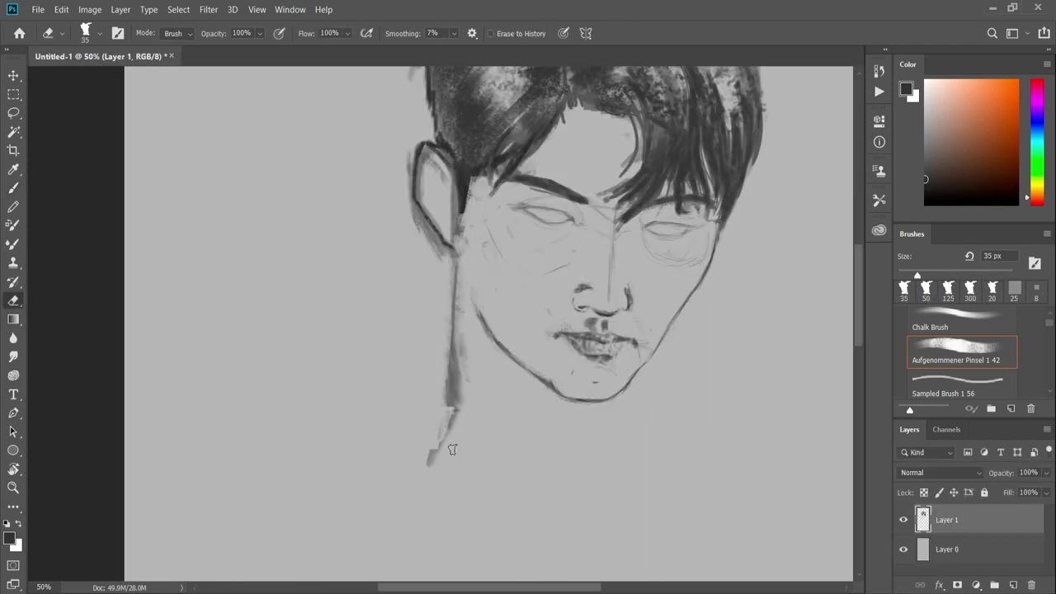
{"action": "key", "text": "b"}
{"action": "left_click_drag", "start_coordinate": [452, 384], "coordinate": [516, 527]}
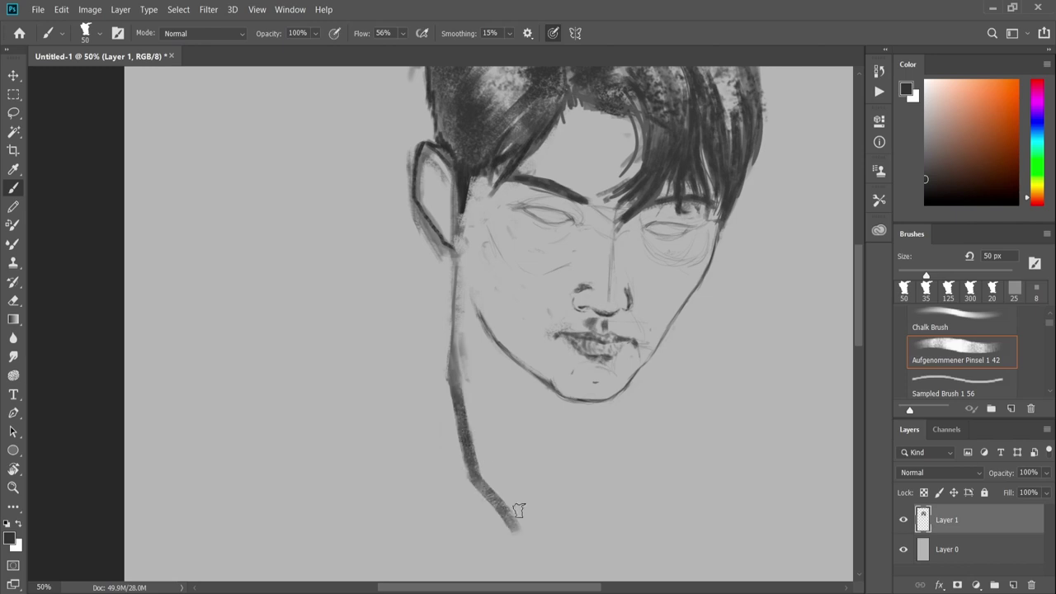
{"action": "left_click_drag", "start_coordinate": [602, 404], "coordinate": [569, 511]}
{"action": "scroll", "coordinate": [528, 462], "scroll_direction": "down", "scroll_amount": 3}
{"action": "left_click_drag", "start_coordinate": [536, 380], "coordinate": [507, 508]}
{"action": "left_click_drag", "start_coordinate": [549, 346], "coordinate": [495, 516]}
{"action": "scroll", "coordinate": [497, 358], "scroll_direction": "up", "scroll_amount": 3}
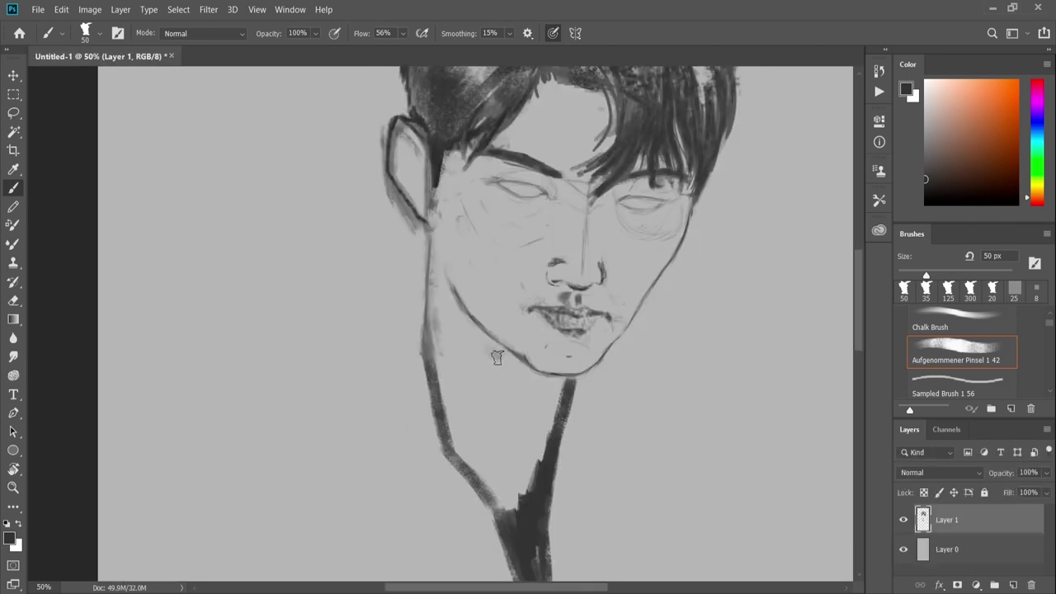
{"action": "mouse_move", "coordinate": [497, 358]}
{"action": "left_mouse_down"}
{"action": "mouse_move", "coordinate": [490, 424]}
{"action": "mouse_move", "coordinate": [437, 314]}
{"action": "mouse_move", "coordinate": [503, 355]}
{"action": "mouse_move", "coordinate": [437, 415]}
{"action": "mouse_move", "coordinate": [428, 272]}
{"action": "mouse_move", "coordinate": [511, 355]}
{"action": "left_mouse_up"}
{"action": "left_click_drag", "start_coordinate": [454, 289], "coordinate": [511, 354]}
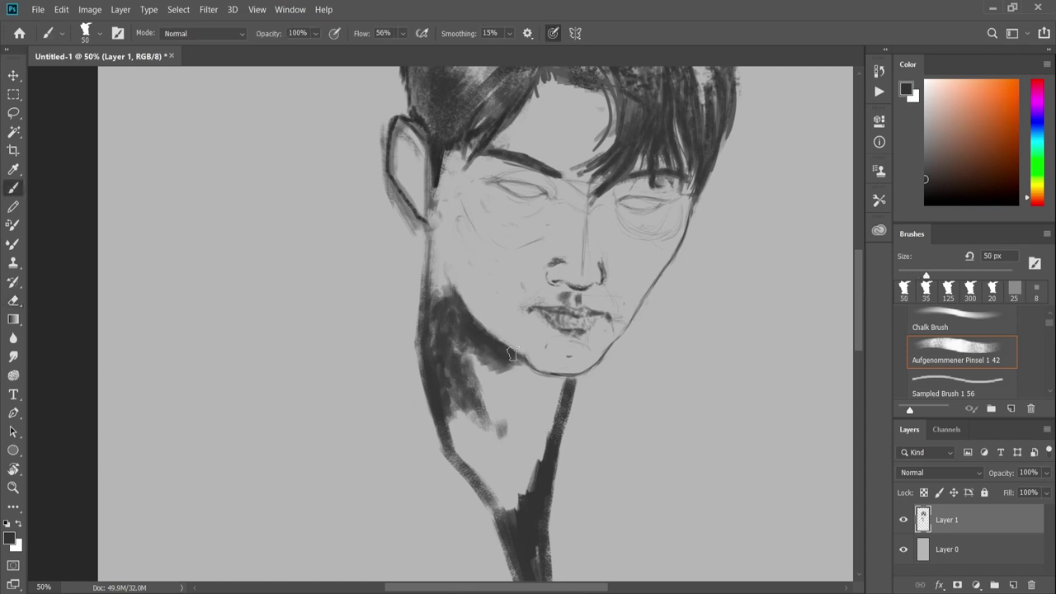
- Soften the neck and under-jaw shading with lighter grey and add a left-cheek shading stroke
{"action": "left_click", "coordinate": [925, 154]}
{"action": "mouse_move", "coordinate": [454, 313]}
{"action": "left_mouse_down"}
{"action": "mouse_move", "coordinate": [504, 388]}
{"action": "mouse_move", "coordinate": [454, 450]}
{"action": "left_mouse_up"}
{"action": "mouse_move", "coordinate": [564, 378]}
{"action": "left_mouse_down"}
{"action": "mouse_move", "coordinate": [512, 493]}
{"action": "mouse_move", "coordinate": [528, 425]}
{"action": "left_mouse_up"}
{"action": "mouse_move", "coordinate": [521, 377]}
{"action": "left_mouse_down"}
{"action": "mouse_move", "coordinate": [492, 395]}
{"action": "mouse_move", "coordinate": [486, 382]}
{"action": "left_mouse_up"}
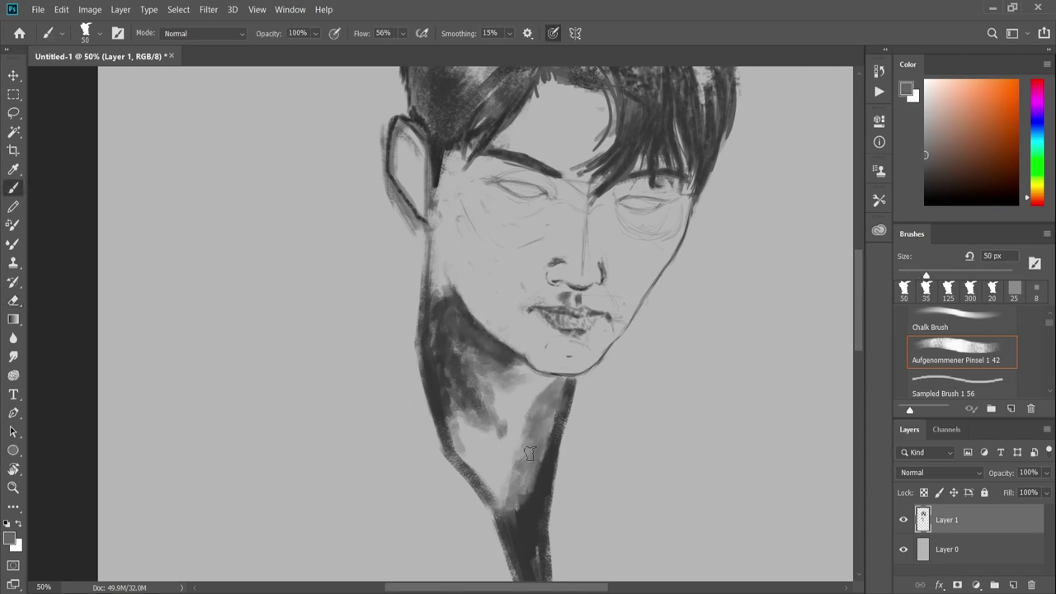
{"action": "left_click_drag", "start_coordinate": [438, 247], "coordinate": [476, 287]}
- Zoom out and flatten all layers into a single Background layer
{"action": "key", "text": "e"}
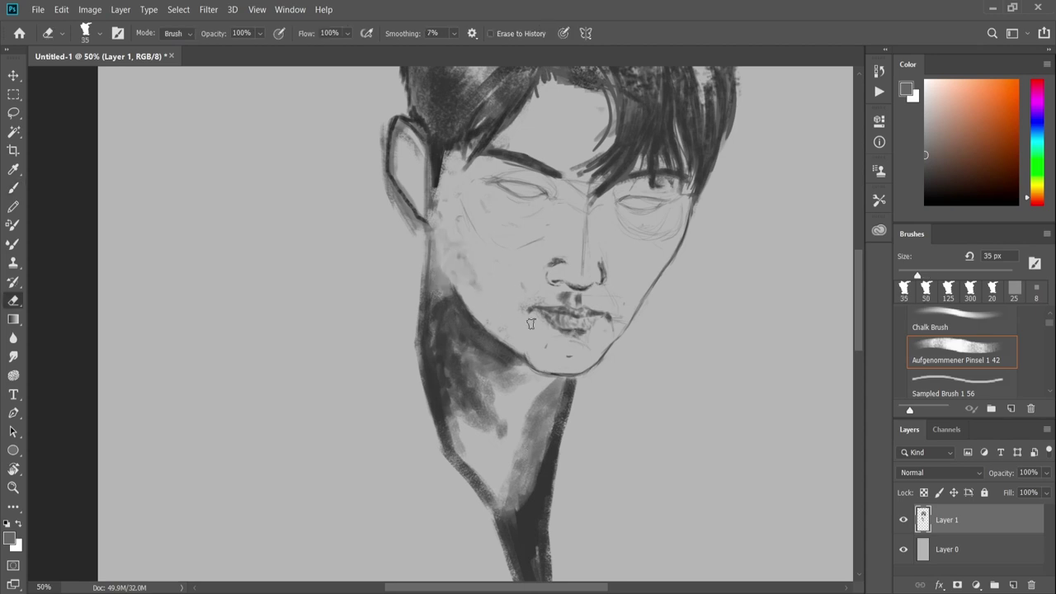
{"action": "key", "text": "ctrl+minus"}
{"action": "key", "text": "ctrl+shift+e"}
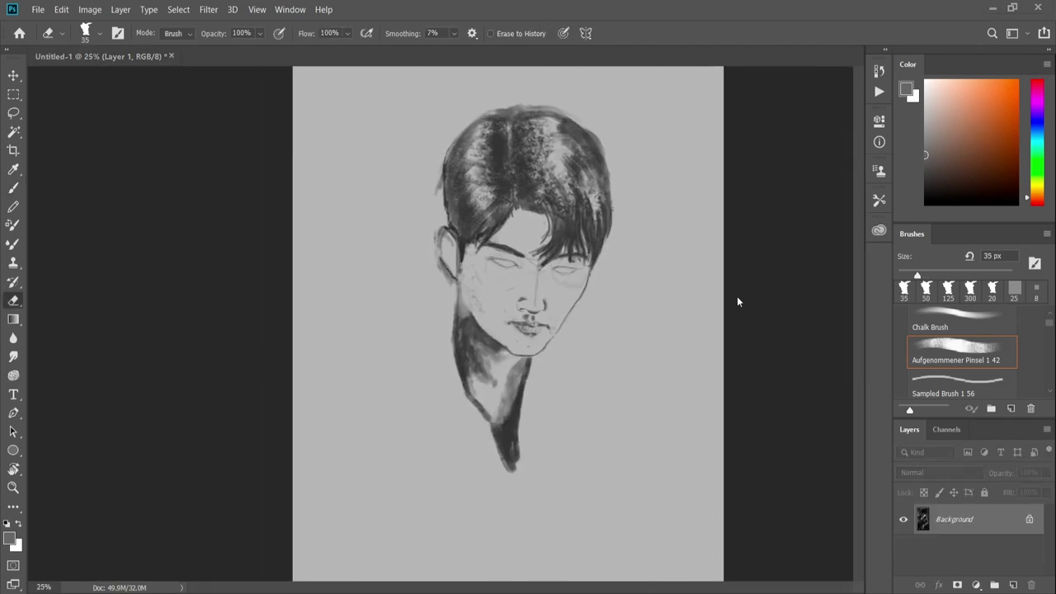
- Restore the separate layers and paint light mid-grey strokes down the left neck edge, trimming the overrun
{"action": "key", "text": "ctrl+z"}
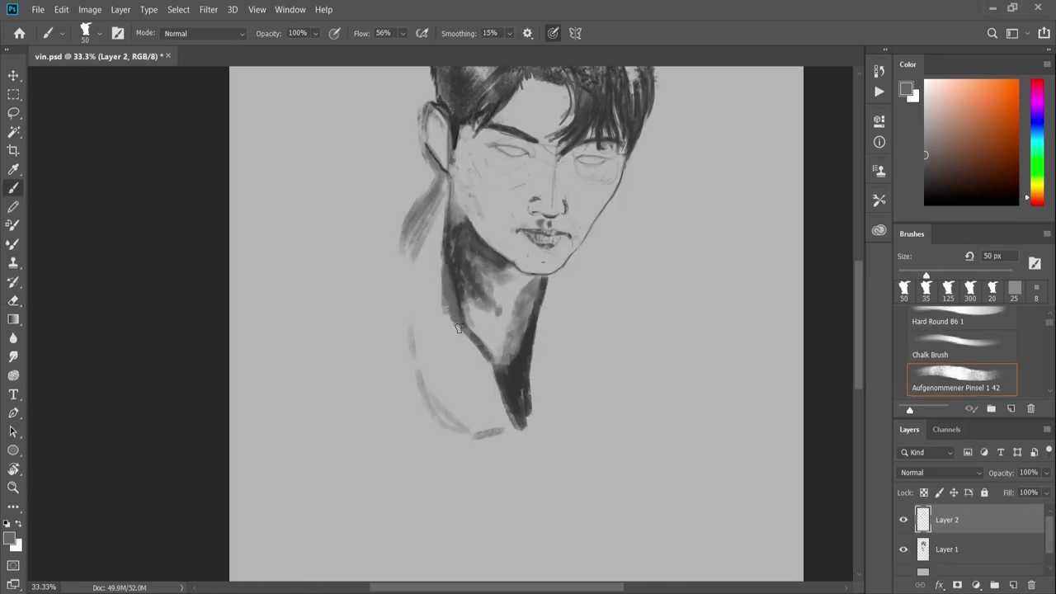
{"action": "left_click", "coordinate": [463, 308], "text": "alt"}
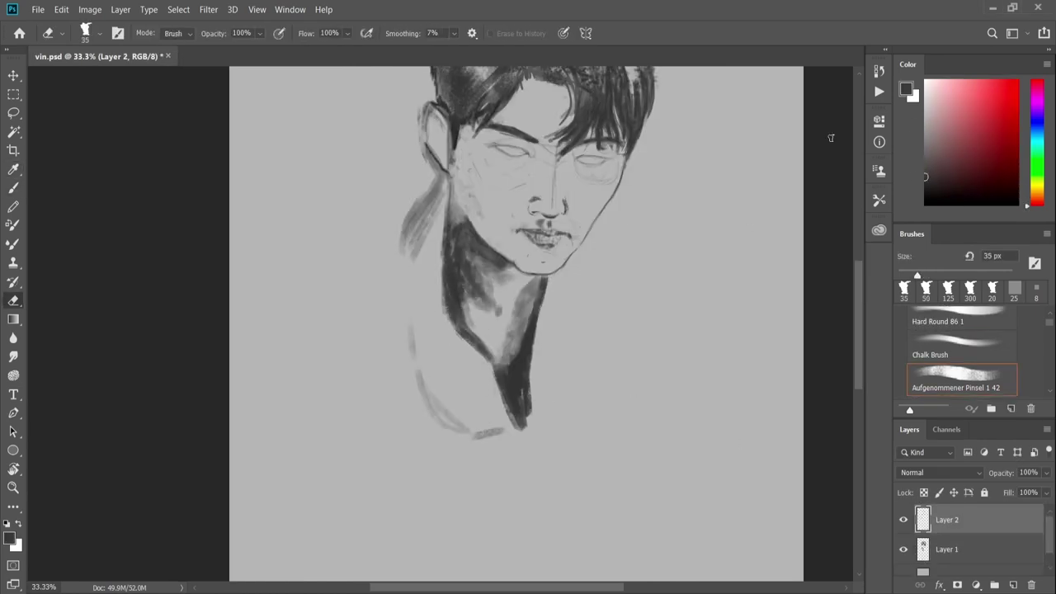
{"action": "key", "text": "b"}
{"action": "left_click_drag", "start_coordinate": [434, 247], "coordinate": [413, 401]}
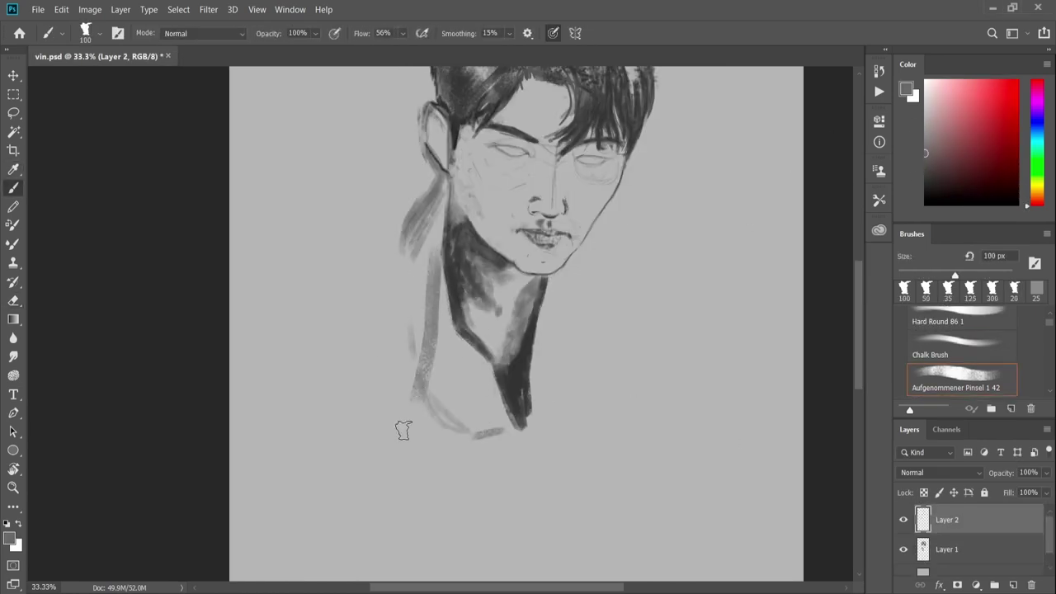
{"action": "left_click_drag", "start_coordinate": [401, 170], "coordinate": [378, 493]}
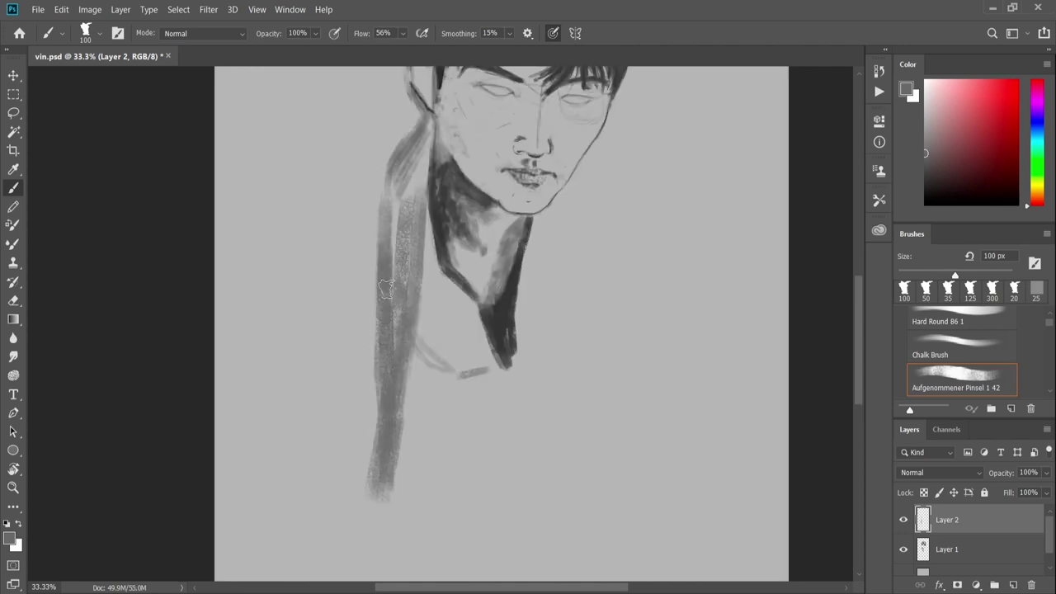
{"action": "key", "text": "e"}
{"action": "left_click_drag", "start_coordinate": [364, 424], "coordinate": [412, 432]}
- Lay soft grey over the chest, neckline arc and lower torso of the scarf
{"action": "key", "text": "b"}
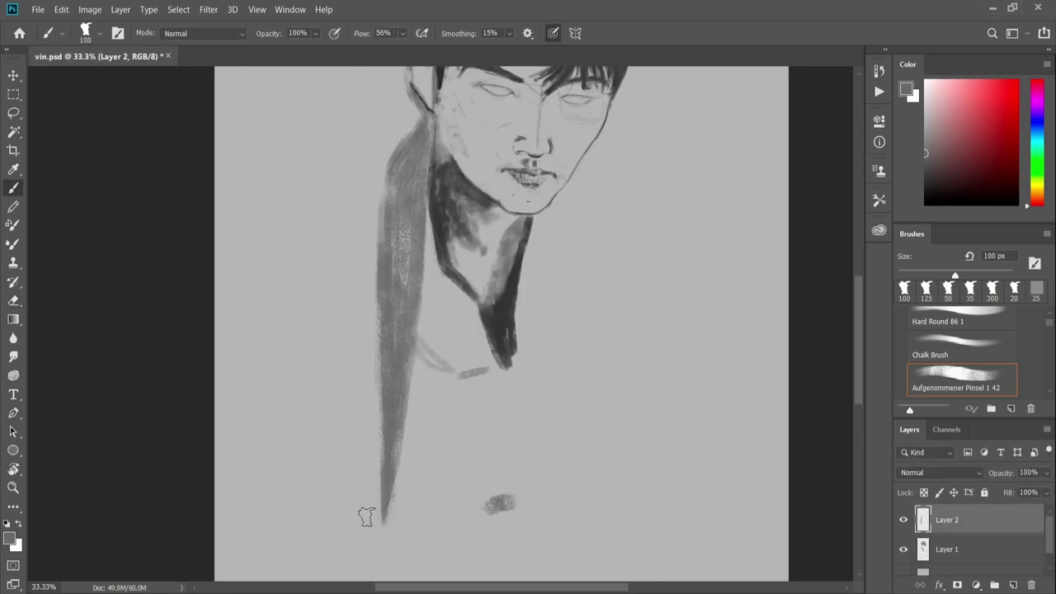
{"action": "left_click", "coordinate": [417, 509]}
{"action": "left_click_drag", "start_coordinate": [423, 346], "coordinate": [489, 374]}
{"action": "left_click_drag", "start_coordinate": [449, 302], "coordinate": [466, 367]}
{"action": "left_click_drag", "start_coordinate": [421, 396], "coordinate": [499, 413]}
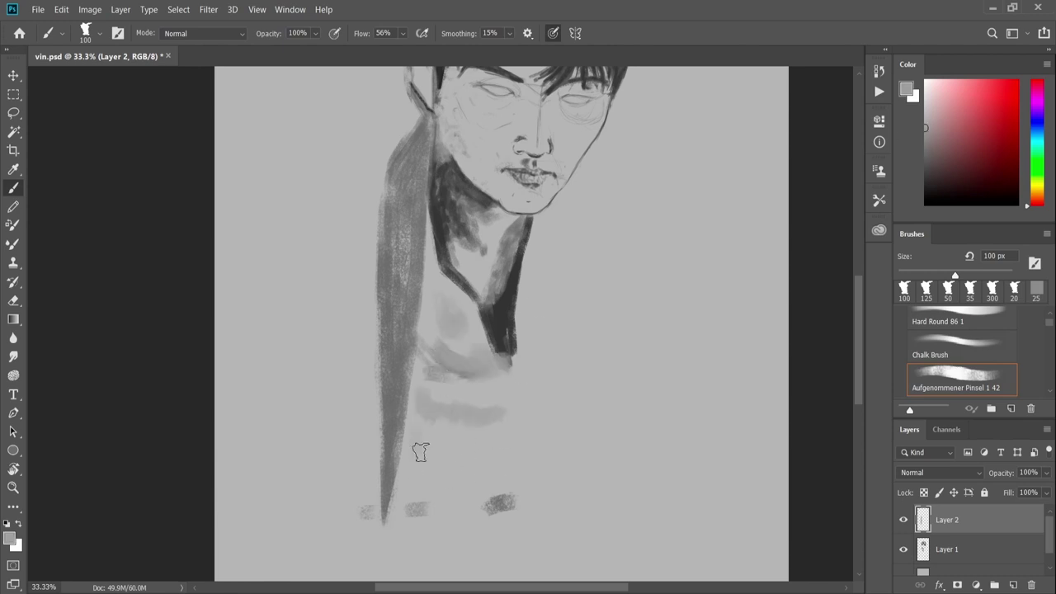
{"action": "left_click_drag", "start_coordinate": [420, 449], "coordinate": [462, 436]}
{"action": "left_click_drag", "start_coordinate": [528, 289], "coordinate": [525, 400]}
- Switch to a darker grey and paint dark stripes and shading across the scarf beside the neck
{"action": "left_click", "coordinate": [925, 175]}
{"action": "left_click_drag", "start_coordinate": [528, 223], "coordinate": [525, 368]}
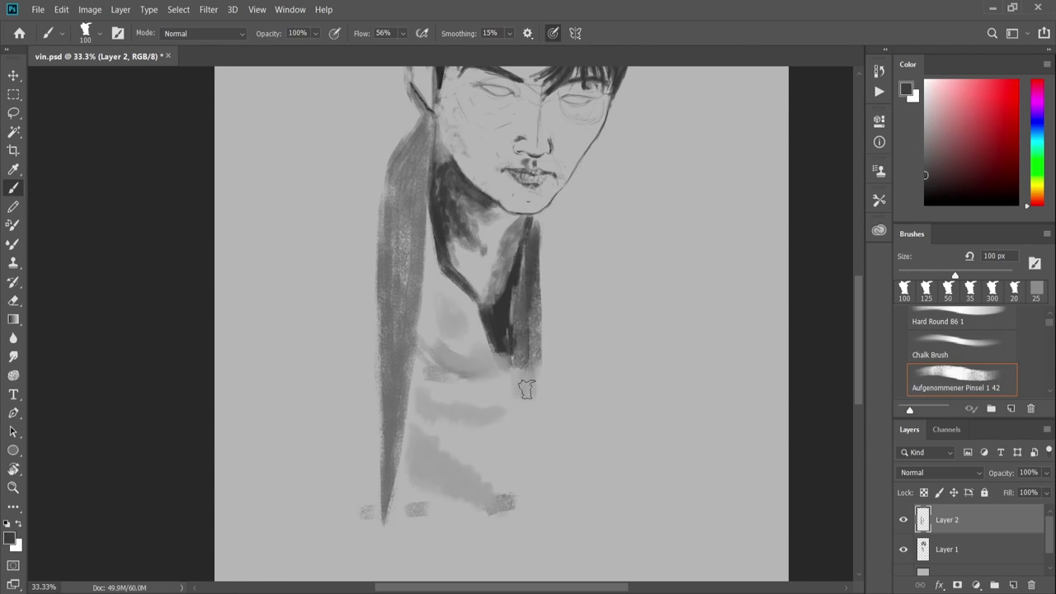
{"action": "mouse_move", "coordinate": [427, 243]}
{"action": "left_mouse_down"}
{"action": "mouse_move", "coordinate": [422, 359]}
{"action": "mouse_move", "coordinate": [507, 384]}
{"action": "left_mouse_up"}
{"action": "left_click_drag", "start_coordinate": [413, 413], "coordinate": [470, 458]}
{"action": "left_click_drag", "start_coordinate": [462, 396], "coordinate": [548, 388]}
{"action": "left_click_drag", "start_coordinate": [446, 297], "coordinate": [479, 355]}
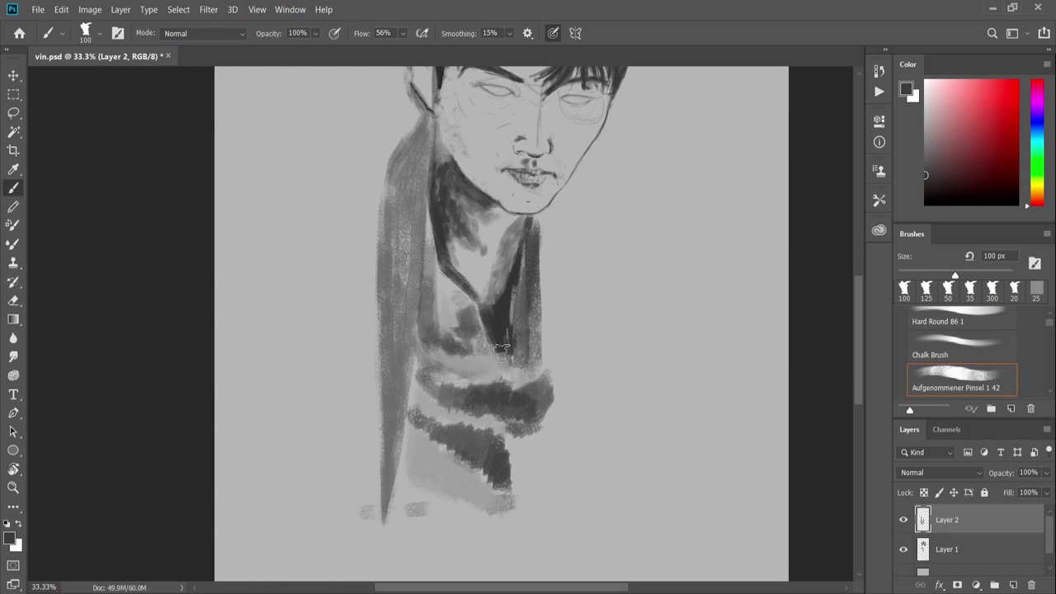
{"action": "left_click_drag", "start_coordinate": [412, 423], "coordinate": [467, 470]}
- Darken the scarf's right band and deepen the lower scarf stripes and shading
{"action": "left_click_drag", "start_coordinate": [551, 408], "coordinate": [508, 495]}
{"action": "left_click_drag", "start_coordinate": [387, 470], "coordinate": [458, 528]}
{"action": "left_click_drag", "start_coordinate": [388, 507], "coordinate": [495, 532]}
{"action": "left_click_drag", "start_coordinate": [430, 561], "coordinate": [507, 516]}
{"action": "left_click_drag", "start_coordinate": [355, 536], "coordinate": [396, 570]}
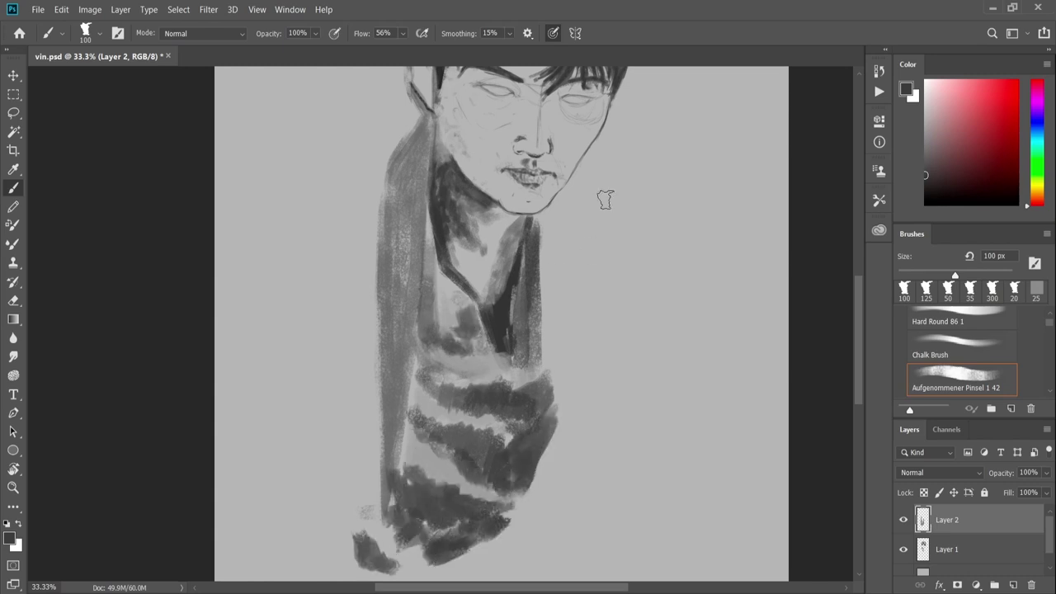
{"action": "left_click_drag", "start_coordinate": [538, 216], "coordinate": [545, 302]}
{"action": "left_click_drag", "start_coordinate": [416, 396], "coordinate": [516, 375]}
{"action": "mouse_move", "coordinate": [528, 420]}
{"action": "left_mouse_down"}
{"action": "mouse_move", "coordinate": [565, 386]}
{"action": "mouse_move", "coordinate": [523, 407]}
{"action": "mouse_move", "coordinate": [537, 280]}
{"action": "left_mouse_up"}
- Add dark strokes with a 60 px brush, then textured 200 px strokes down the scarf's right edge
{"action": "key", "text": "bracketleft"}
{"action": "key", "text": "bracketleft"}
{"action": "key", "text": "bracketleft"}
{"action": "mouse_move", "coordinate": [540, 329]}
{"action": "left_mouse_down"}
{"action": "mouse_move", "coordinate": [544, 225]}
{"action": "mouse_move", "coordinate": [557, 263]}
{"action": "left_mouse_up"}
{"action": "key", "text": "bracketright"}
{"action": "key", "text": "bracketright"}
{"action": "key", "text": "bracketright"}
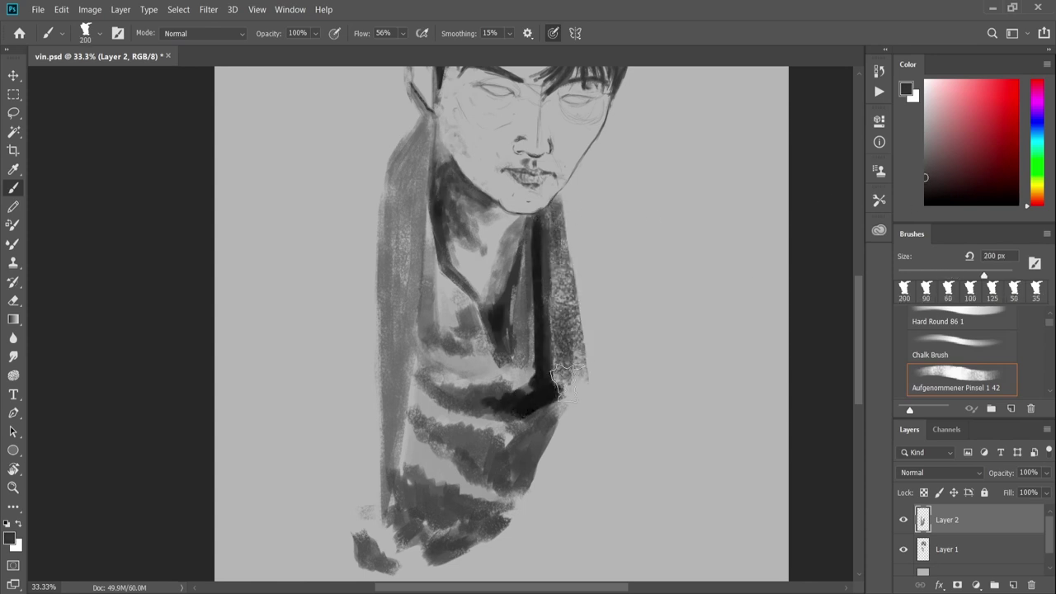
{"action": "key", "text": "bracketright"}
{"action": "key", "text": "bracketright"}
{"action": "key", "text": "bracketright"}
{"action": "mouse_move", "coordinate": [565, 223]}
{"action": "left_mouse_down"}
{"action": "mouse_move", "coordinate": [572, 368]}
{"action": "mouse_move", "coordinate": [568, 219]}
{"action": "left_mouse_up"}
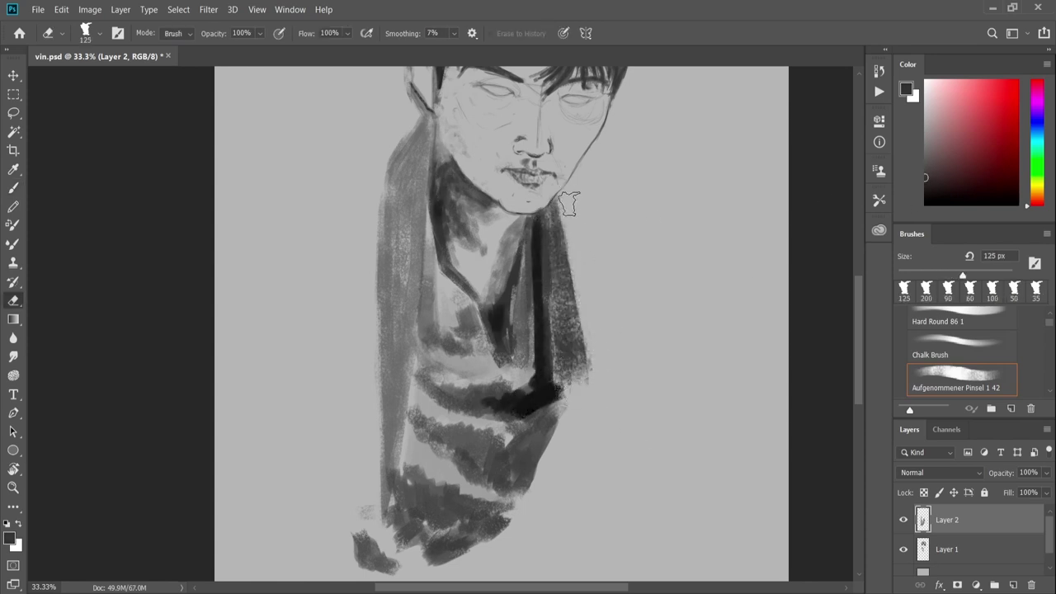
{"action": "left_click_drag", "start_coordinate": [569, 442], "coordinate": [590, 376]}
{"action": "mouse_move", "coordinate": [552, 325]}
{"action": "left_mouse_down"}
{"action": "mouse_move", "coordinate": [570, 279]}
{"action": "mouse_move", "coordinate": [532, 457]}
{"action": "left_mouse_up"}
- With an 80 px brush, paint vertical grey strokes right of the jaw beside the scarf
{"action": "key", "text": "bracketleft"}
{"action": "key", "text": "bracketleft"}
{"action": "key", "text": "bracketleft"}
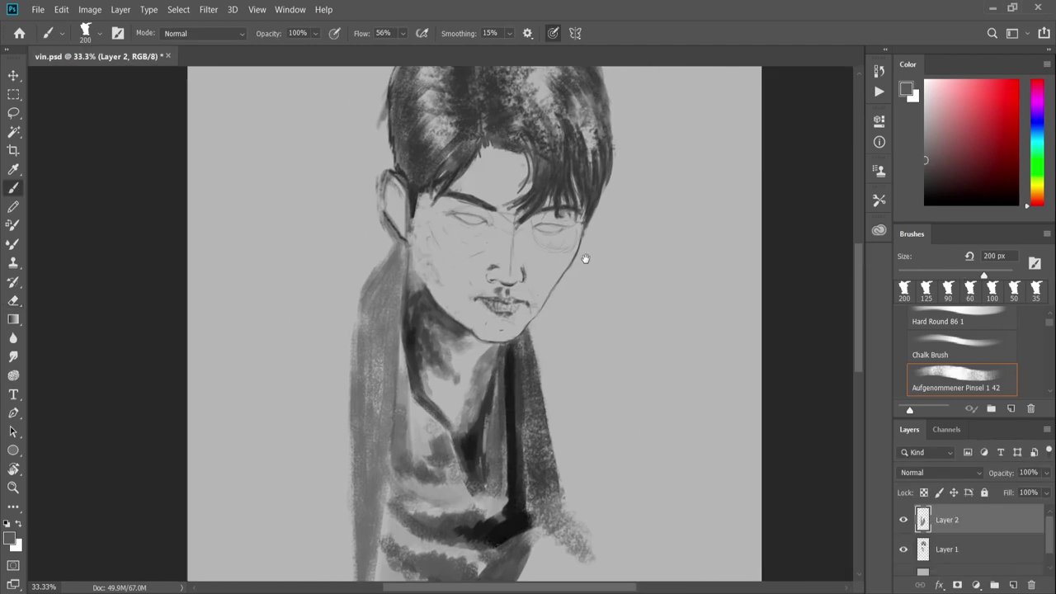
{"action": "mouse_move", "coordinate": [586, 238]}
{"action": "left_mouse_down"}
{"action": "mouse_move", "coordinate": [629, 269]}
{"action": "mouse_move", "coordinate": [602, 500]}
{"action": "left_mouse_up"}
{"action": "left_click_drag", "start_coordinate": [554, 297], "coordinate": [554, 437]}
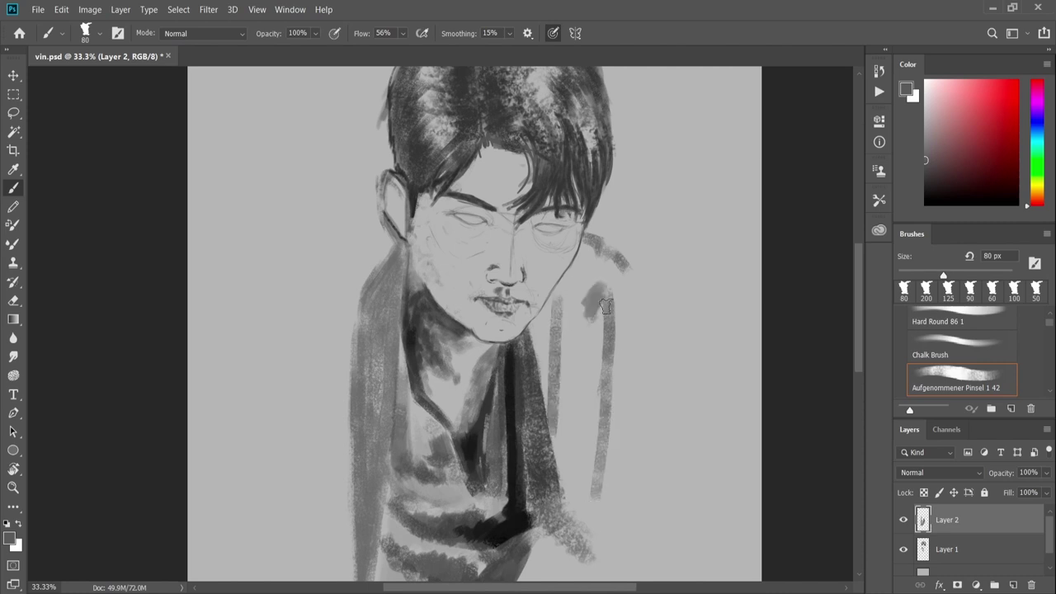
{"action": "left_click_drag", "start_coordinate": [596, 299], "coordinate": [596, 501]}
{"action": "left_click_drag", "start_coordinate": [583, 277], "coordinate": [583, 501]}
{"action": "left_click_drag", "start_coordinate": [551, 470], "coordinate": [554, 312]}
- Partly erase the vertical grey strokes on the right side of the scarf
{"action": "key", "text": "e"}
{"action": "left_click_drag", "start_coordinate": [612, 295], "coordinate": [603, 439]}
{"action": "left_click_drag", "start_coordinate": [605, 495], "coordinate": [611, 421]}
{"action": "mouse_move", "coordinate": [627, 124]}
{"action": "left_mouse_down"}
{"action": "mouse_move", "coordinate": [686, 281]}
{"action": "mouse_move", "coordinate": [719, 424]}
{"action": "left_mouse_up"}
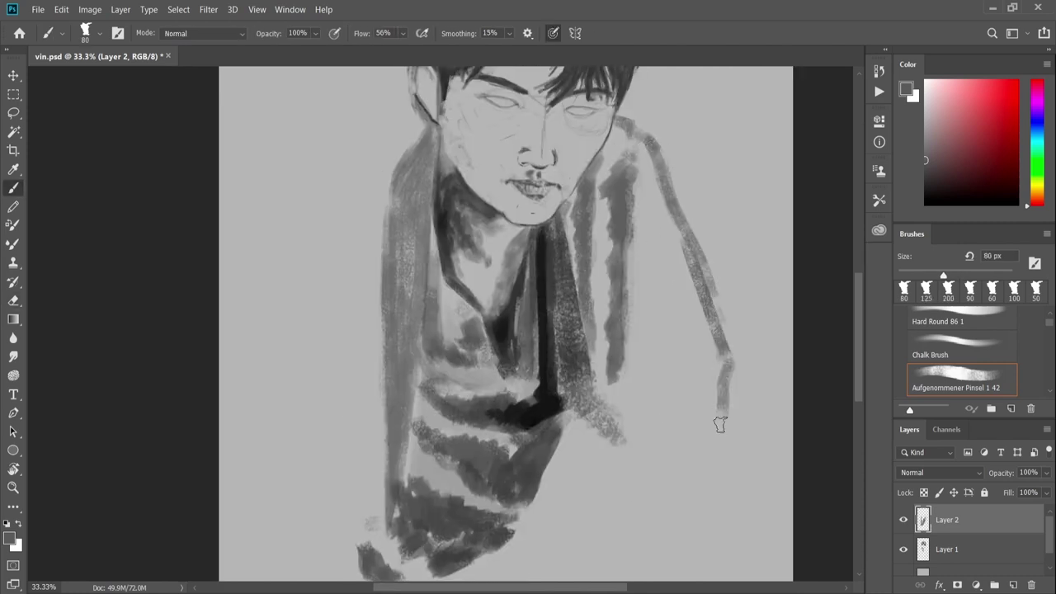
{"action": "left_click_drag", "start_coordinate": [669, 190], "coordinate": [711, 396]}
- Rework the scarf's right edge, lightening a strip of the dark stroke, with a 20 px eraser
{"action": "left_click_drag", "start_coordinate": [701, 334], "coordinate": [686, 431]}
{"action": "left_click_drag", "start_coordinate": [635, 141], "coordinate": [703, 330]}
{"action": "left_click_drag", "start_coordinate": [711, 424], "coordinate": [650, 485]}
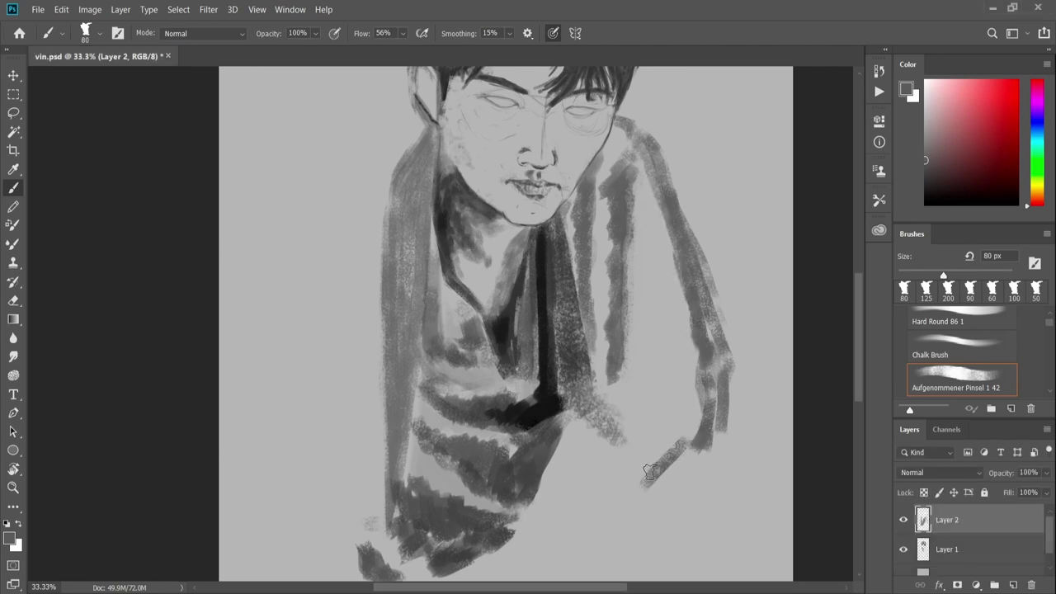
{"action": "left_click_drag", "start_coordinate": [669, 349], "coordinate": [586, 386]}
{"action": "left_click_drag", "start_coordinate": [660, 252], "coordinate": [638, 313]}
{"action": "left_click_drag", "start_coordinate": [630, 259], "coordinate": [626, 371]}
{"action": "key", "text": "bracketleft"}
{"action": "key", "text": "bracketleft"}
{"action": "key", "text": "bracketleft"}
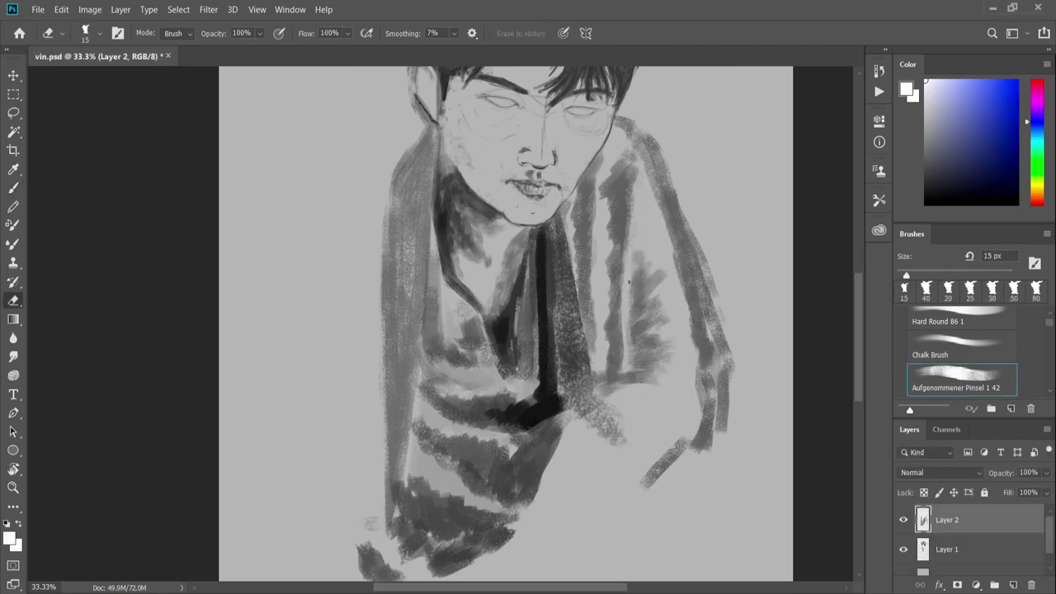
- Sample a light grey and cover the dark right garment edge with it
{"action": "key", "text": "b"}
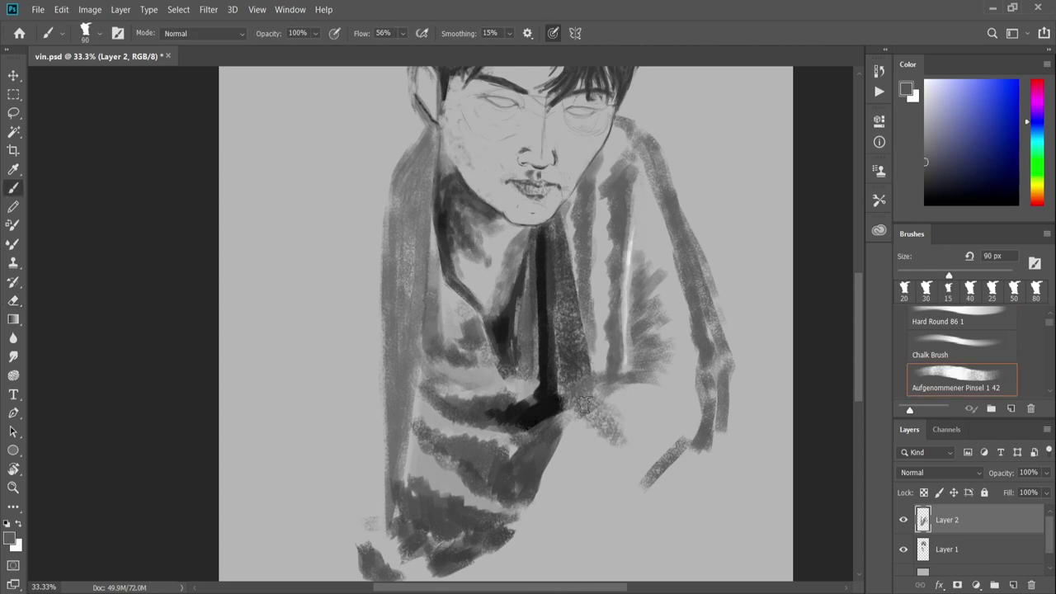
{"action": "left_click", "coordinate": [583, 405], "text": "alt"}
{"action": "left_click_drag", "start_coordinate": [583, 404], "coordinate": [673, 384]}
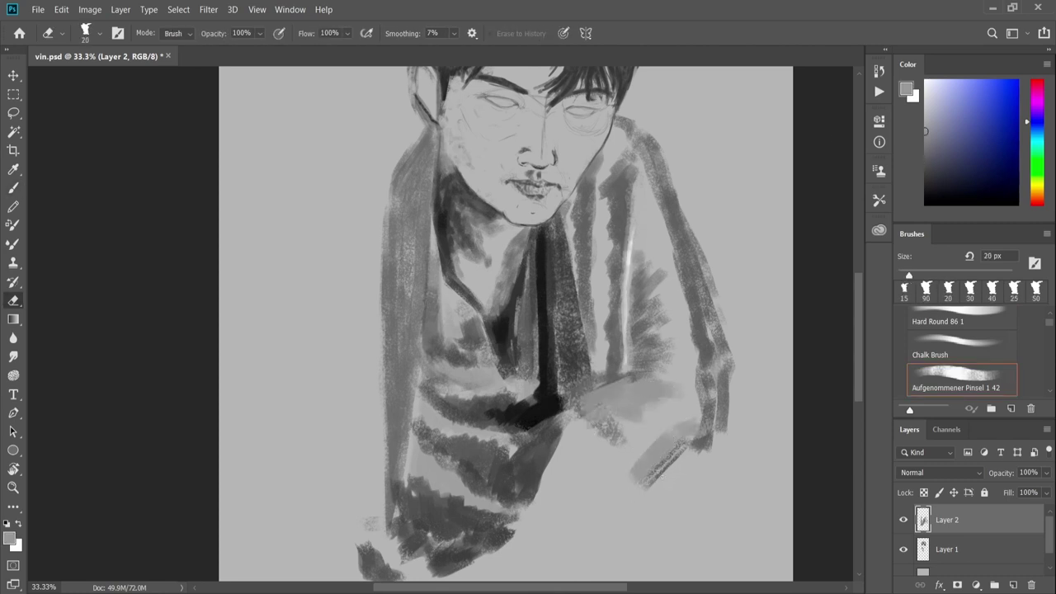
{"action": "mouse_move", "coordinate": [634, 480]}
{"action": "left_mouse_down"}
{"action": "mouse_move", "coordinate": [641, 142]}
{"action": "mouse_move", "coordinate": [703, 409]}
{"action": "left_mouse_up"}
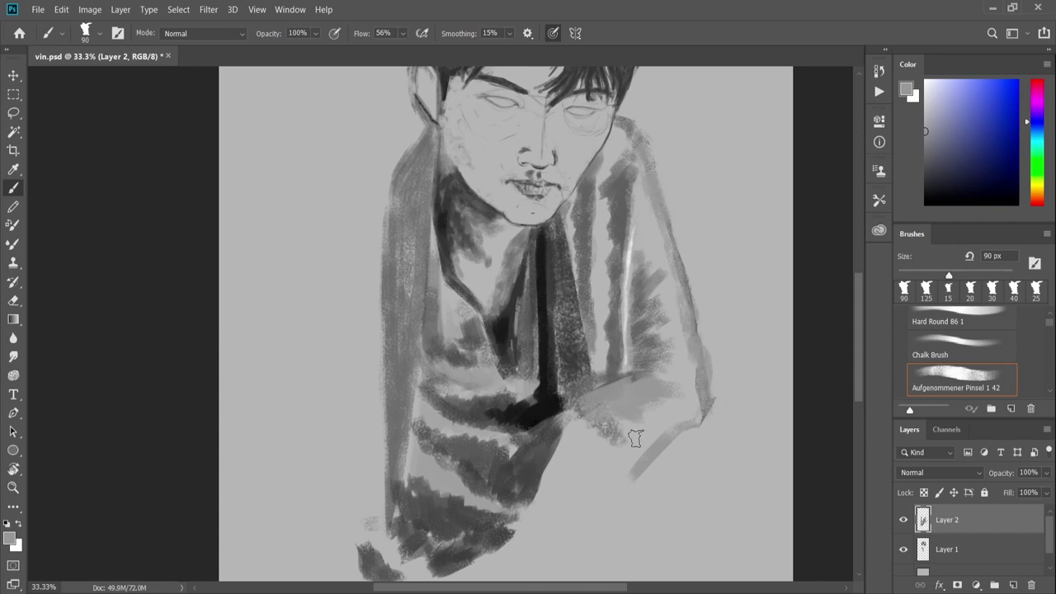
- Paint a dark curved fold and lighter grey strokes over the lower drape using sampled greys
{"action": "left_click", "coordinate": [575, 406], "text": "alt"}
{"action": "left_click_drag", "start_coordinate": [562, 408], "coordinate": [617, 487]}
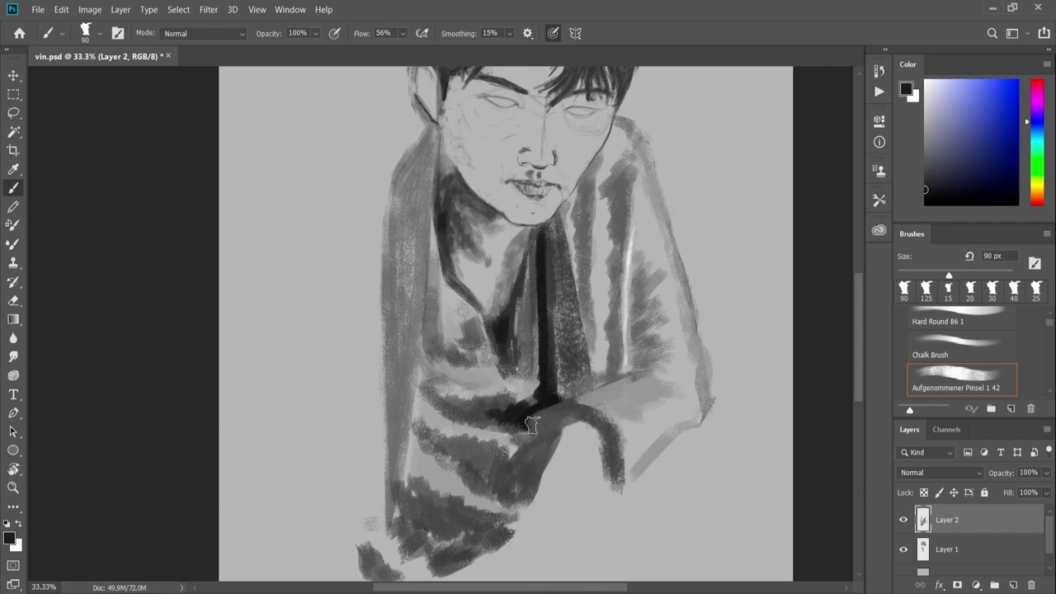
{"action": "left_click", "coordinate": [532, 425], "text": "alt"}
{"action": "mouse_move", "coordinate": [532, 425]}
{"action": "left_mouse_down"}
{"action": "mouse_move", "coordinate": [582, 445]}
{"action": "mouse_move", "coordinate": [590, 507]}
{"action": "mouse_move", "coordinate": [613, 468]}
{"action": "mouse_move", "coordinate": [582, 529]}
{"action": "mouse_move", "coordinate": [620, 501]}
{"action": "left_mouse_up"}
- Paint faint soft strokes on the drape and the left side of the figure
{"action": "key", "text": "e"}
{"action": "key", "text": "b"}
{"action": "scroll", "coordinate": [511, 306], "scroll_direction": "down", "scroll_amount": 5}
{"action": "scroll", "coordinate": [642, 372], "scroll_direction": "up", "scroll_amount": 5}
{"action": "scroll", "coordinate": [776, 384], "scroll_direction": "left", "scroll_amount": 3}
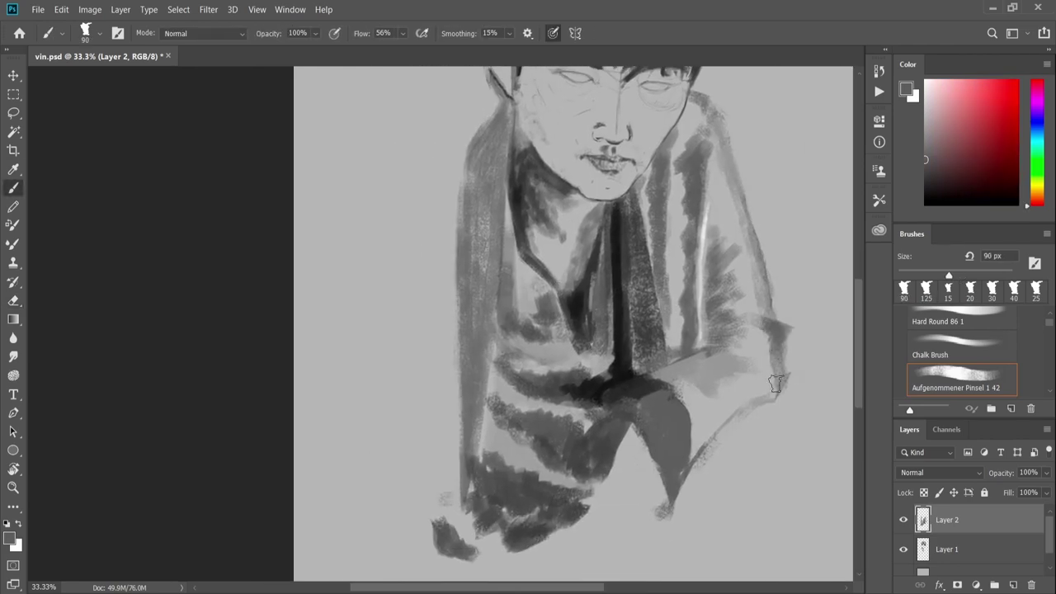
{"action": "scroll", "coordinate": [241, 334], "scroll_direction": "up", "scroll_amount": 3}
{"action": "mouse_move", "coordinate": [492, 237]}
{"action": "left_mouse_down"}
{"action": "mouse_move", "coordinate": [401, 282]}
{"action": "mouse_move", "coordinate": [390, 450]}
{"action": "left_mouse_up"}
{"action": "scroll", "coordinate": [252, 288], "scroll_direction": "down", "scroll_amount": 3}
{"action": "scroll", "coordinate": [253, 288], "scroll_direction": "left", "scroll_amount": 1}
{"action": "left_click_drag", "start_coordinate": [425, 128], "coordinate": [398, 227]}
- Paint a large 500 px stroke on the left side, then erase most of it
{"action": "key", "text": "bracketright"}
{"action": "key", "text": "bracketright"}
{"action": "key", "text": "bracketright"}
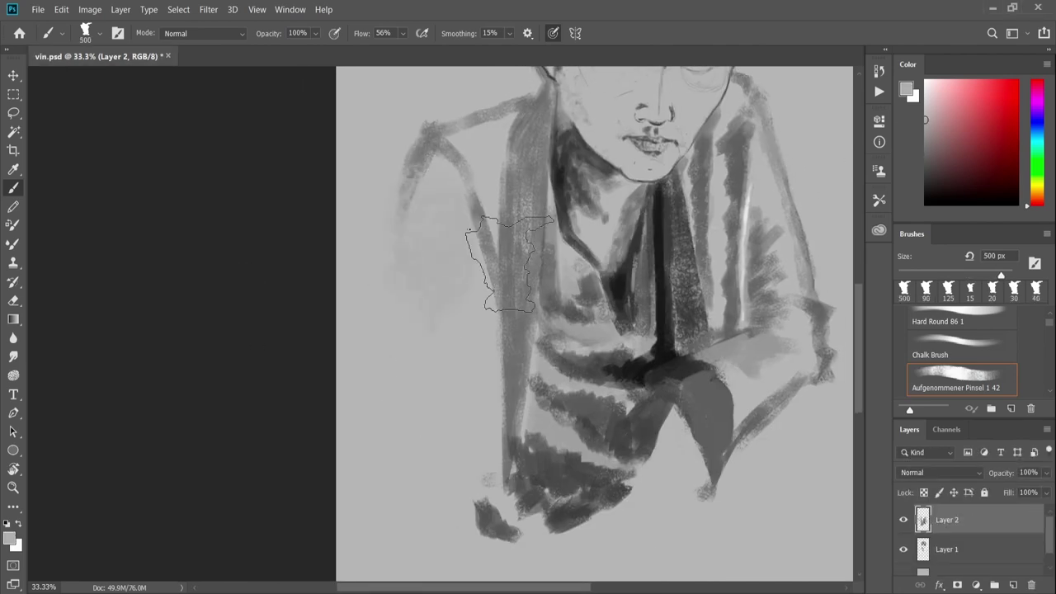
{"action": "left_click_drag", "start_coordinate": [509, 264], "coordinate": [400, 537]}
{"action": "key", "text": "e"}
{"action": "mouse_move", "coordinate": [404, 239]}
{"action": "left_mouse_down"}
{"action": "mouse_move", "coordinate": [424, 462]}
{"action": "mouse_move", "coordinate": [417, 206]}
{"action": "left_mouse_up"}
{"action": "scroll", "coordinate": [424, 413], "scroll_direction": "up", "scroll_amount": 2}
{"action": "scroll", "coordinate": [382, 453], "scroll_direction": "up", "scroll_amount": 3}
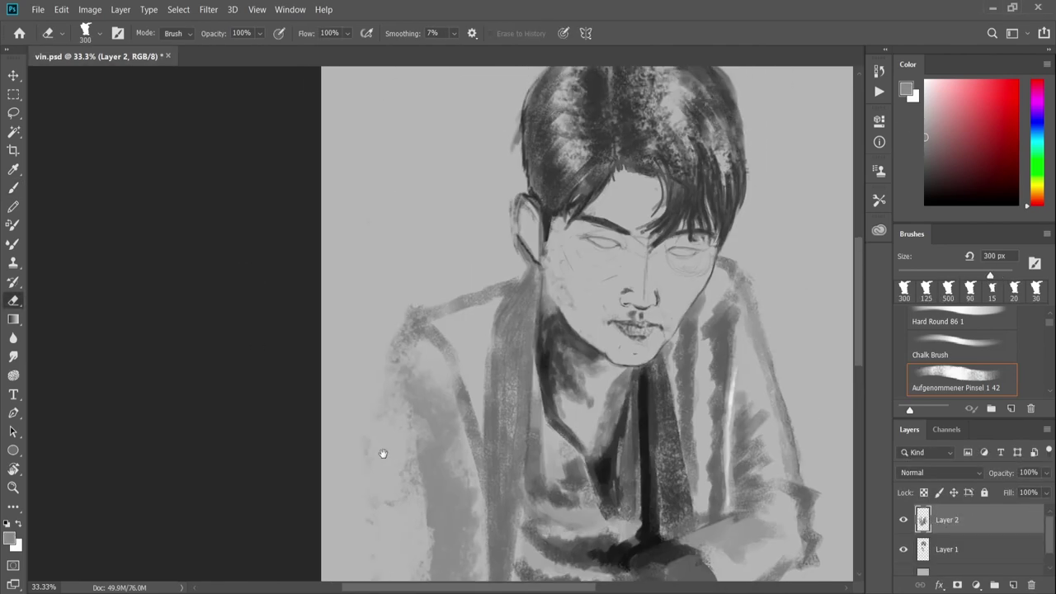
{"action": "scroll", "coordinate": [383, 453], "scroll_direction": "down", "scroll_amount": 2}
- Paint the left shoulder and outer edge, erasing the paint above the shoulder
{"action": "key", "text": "b"}
{"action": "left_click_drag", "start_coordinate": [495, 273], "coordinate": [435, 369]}
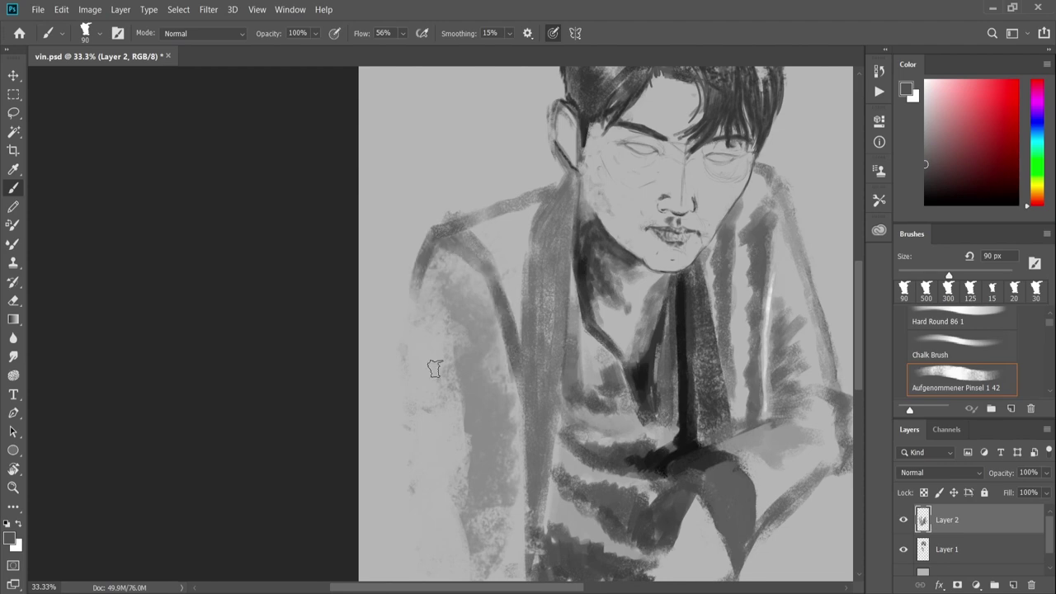
{"action": "mouse_move", "coordinate": [536, 198]}
{"action": "left_mouse_down"}
{"action": "mouse_move", "coordinate": [434, 244]}
{"action": "mouse_move", "coordinate": [401, 396]}
{"action": "left_mouse_up"}
{"action": "key", "text": "e"}
{"action": "mouse_move", "coordinate": [495, 190]}
{"action": "left_mouse_down"}
{"action": "mouse_move", "coordinate": [424, 212]}
{"action": "mouse_move", "coordinate": [505, 297]}
{"action": "mouse_move", "coordinate": [413, 388]}
{"action": "left_mouse_up"}
{"action": "scroll", "coordinate": [409, 396], "scroll_direction": "down", "scroll_amount": 1}
{"action": "scroll", "coordinate": [424, 366], "scroll_direction": "down", "scroll_amount": 2}
- Paint a dark stroke at the lower right drape, then stretch Layer 2 to 107.48% height
{"action": "key", "text": "b"}
{"action": "left_click_drag", "start_coordinate": [524, 240], "coordinate": [520, 413]}
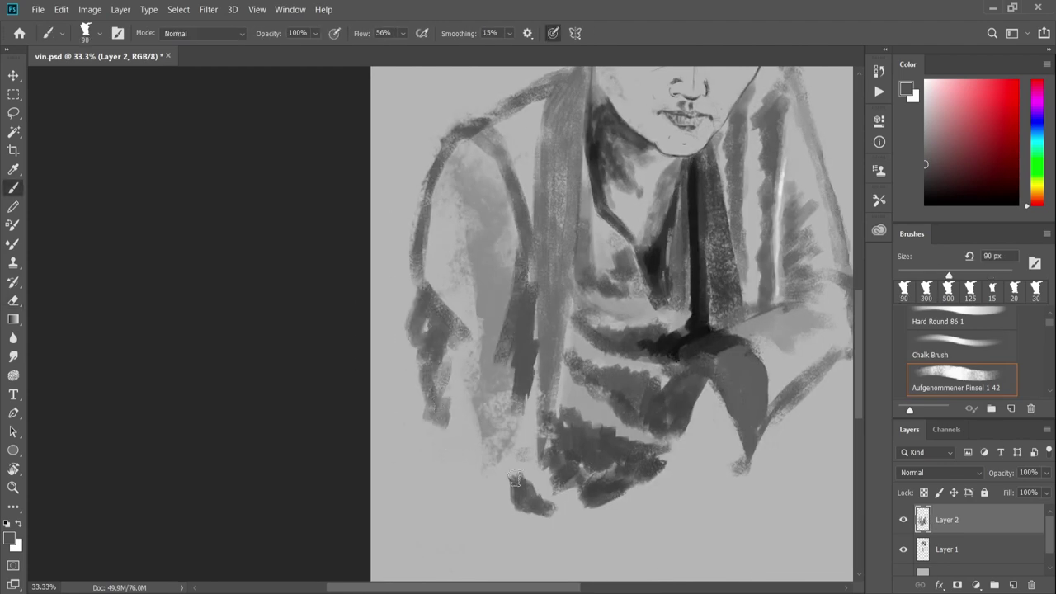
{"action": "scroll", "coordinate": [513, 480], "scroll_direction": "up", "scroll_amount": 3}
{"action": "scroll", "coordinate": [471, 288], "scroll_direction": "down", "scroll_amount": 1}
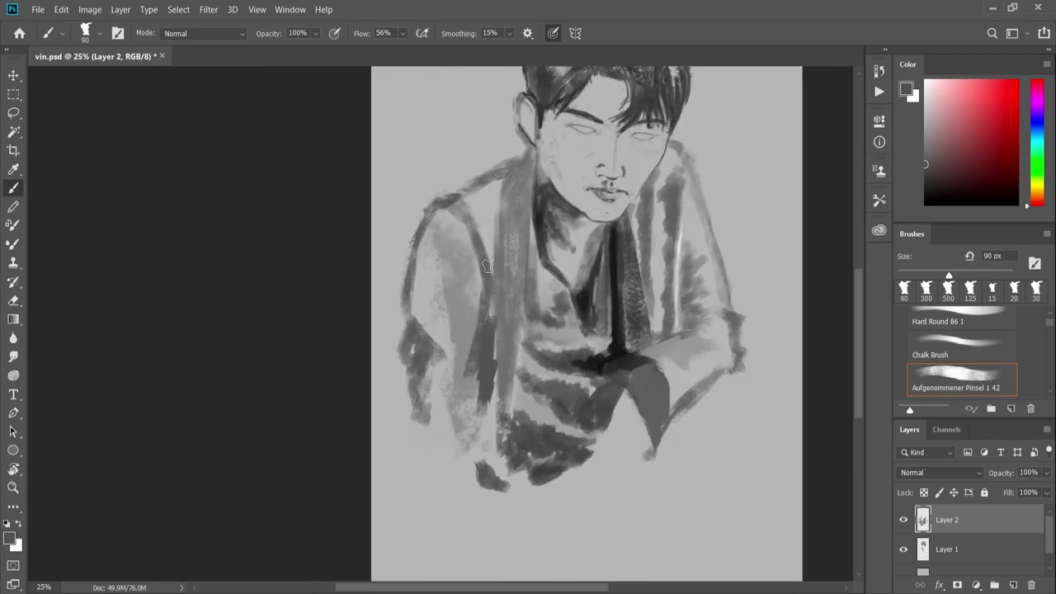
{"action": "left_click_drag", "start_coordinate": [631, 375], "coordinate": [658, 435]}
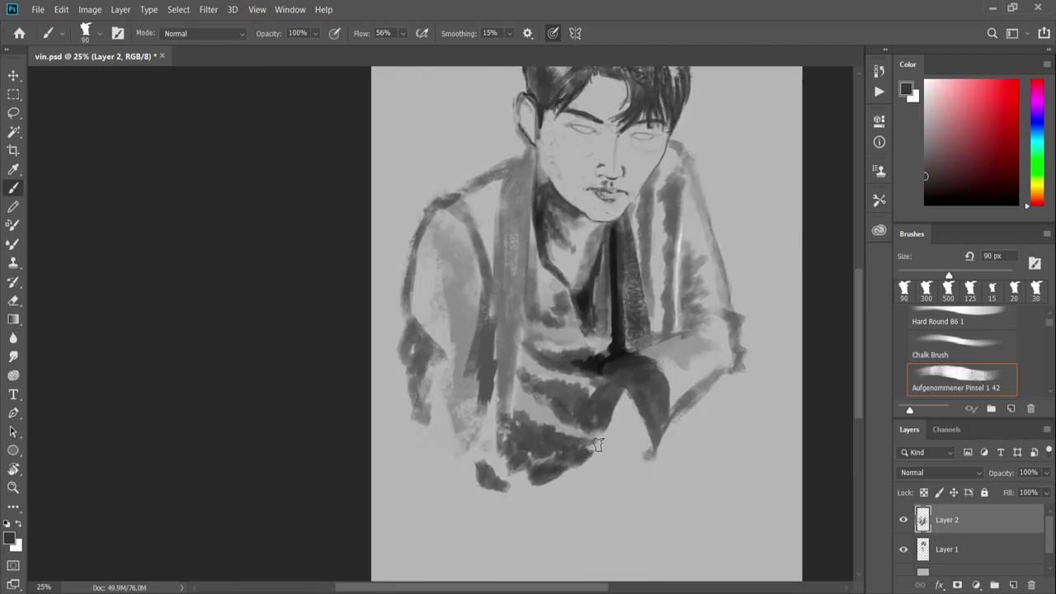
{"action": "scroll", "coordinate": [528, 325], "scroll_direction": "up", "scroll_amount": 1}
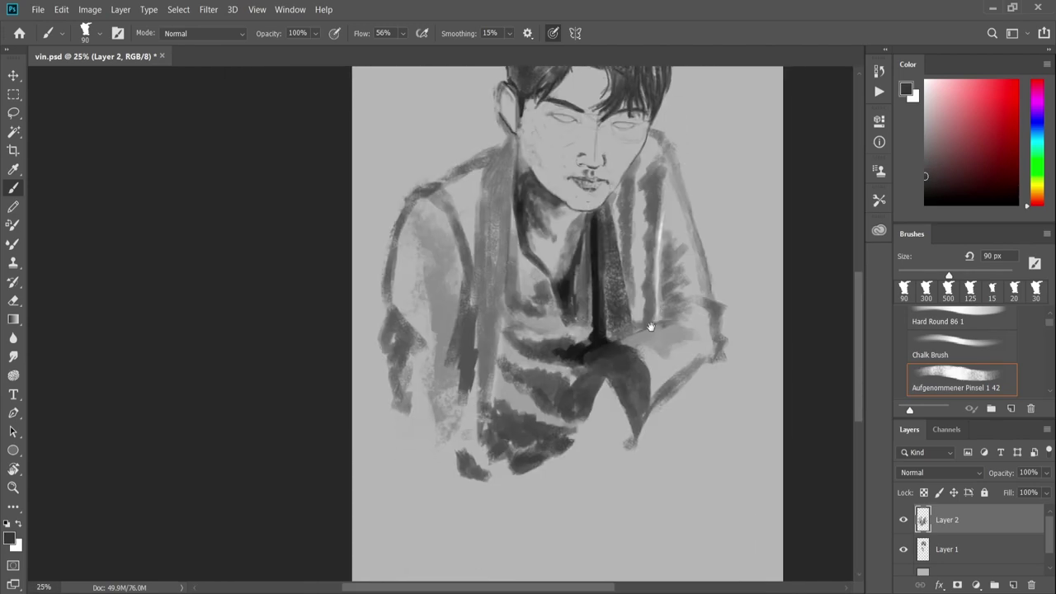
{"action": "scroll", "coordinate": [641, 385], "scroll_direction": "up", "scroll_amount": 2}
{"action": "scroll", "coordinate": [592, 353], "scroll_direction": "down", "scroll_amount": 2}
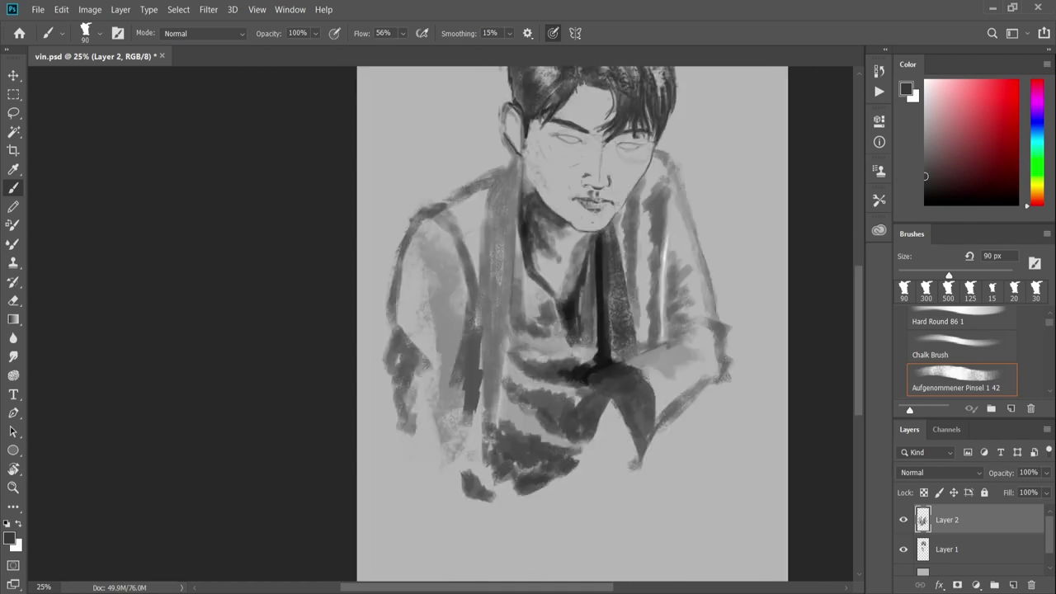
{"action": "key", "text": "ctrl+t"}
{"action": "left_click_drag", "start_coordinate": [748, 146], "coordinate": [729, 189]}
- Stretch Layer 2 to 111% height without tilting it and apply the transform
{"action": "key", "text": "Return"}
{"action": "key", "text": "ctrl+t"}
{"action": "left_click_drag", "start_coordinate": [572, 463], "coordinate": [573, 474]}
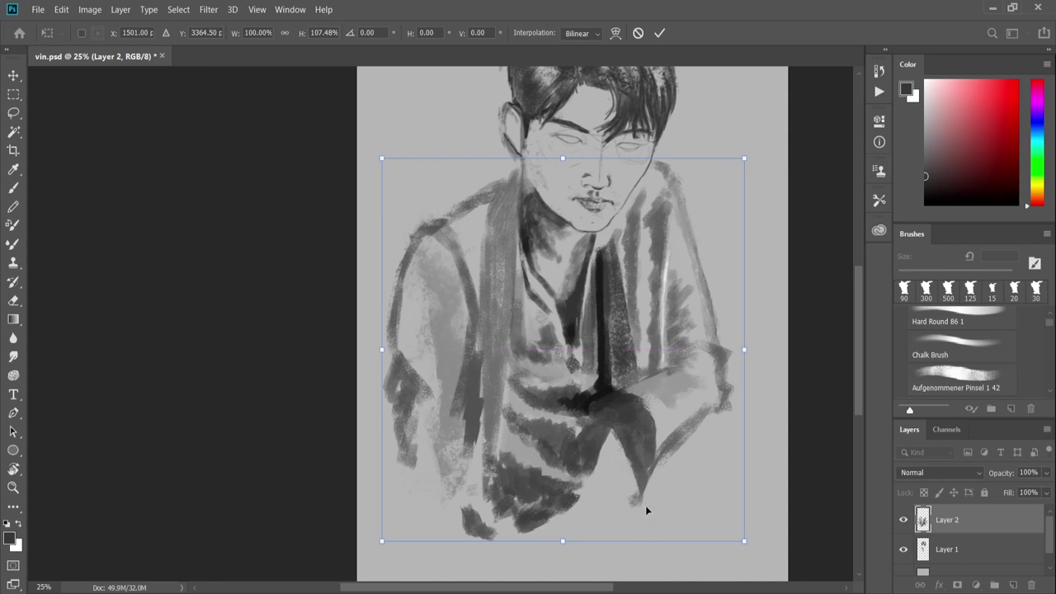
{"action": "left_click_drag", "start_coordinate": [753, 155], "coordinate": [720, 216]}
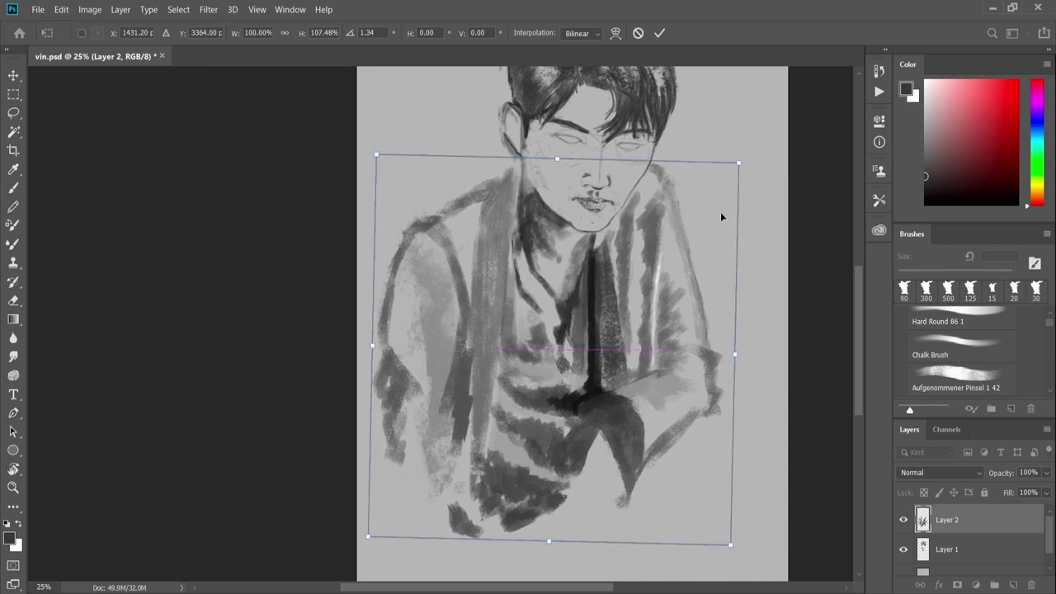
{"action": "key", "text": "ctrl+z"}
{"action": "left_click_drag", "start_coordinate": [561, 514], "coordinate": [571, 557]}
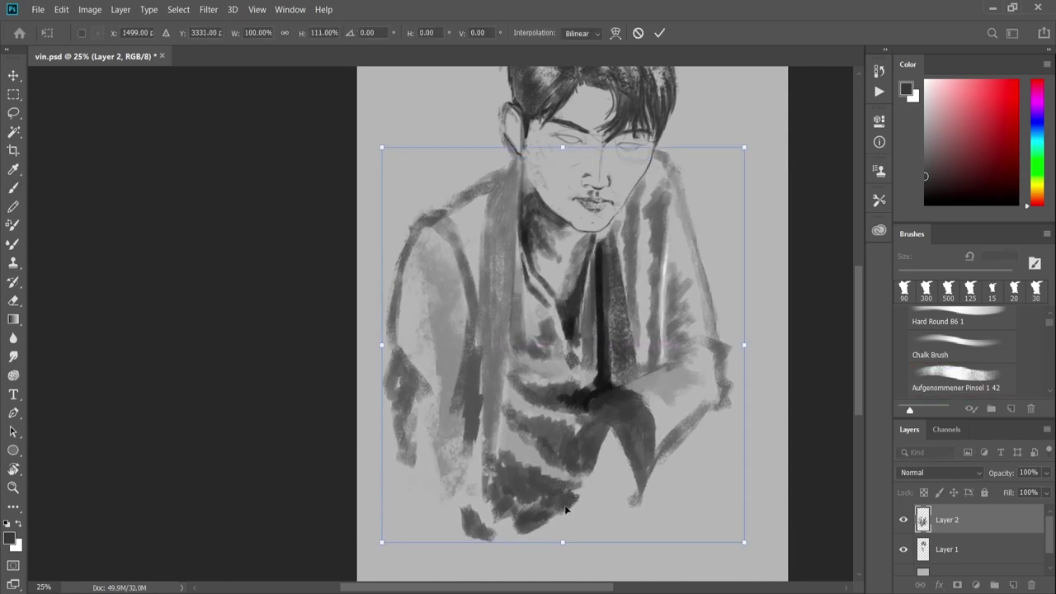
{"action": "key", "text": "Return"}
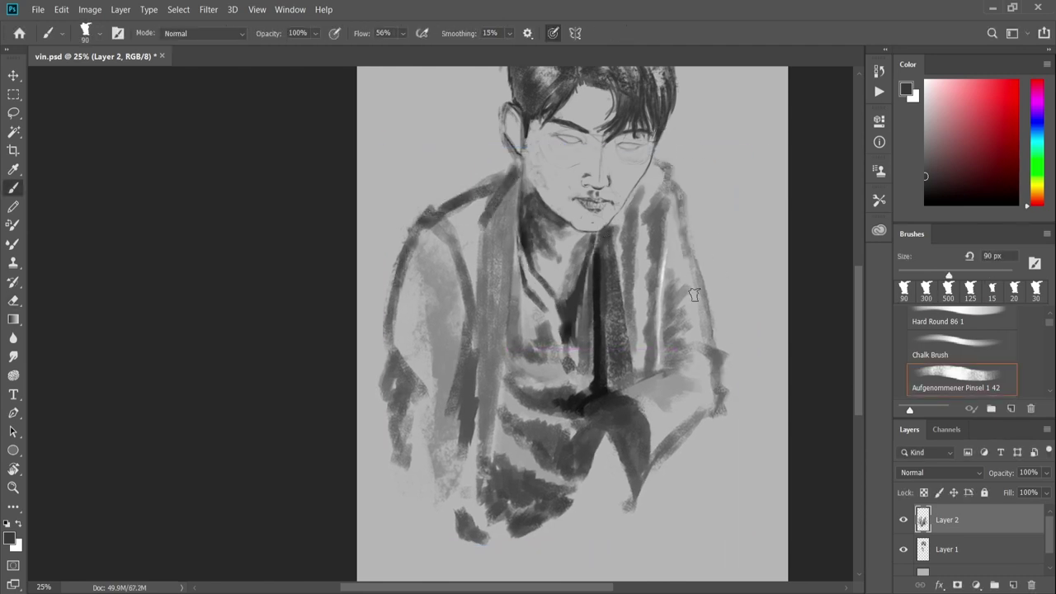
- Using sampled greys, paint dark strokes on the right shoulder and lighter grey beside the neck
{"action": "left_click", "coordinate": [690, 226], "text": "alt"}
{"action": "left_click_drag", "start_coordinate": [690, 225], "coordinate": [682, 183]}
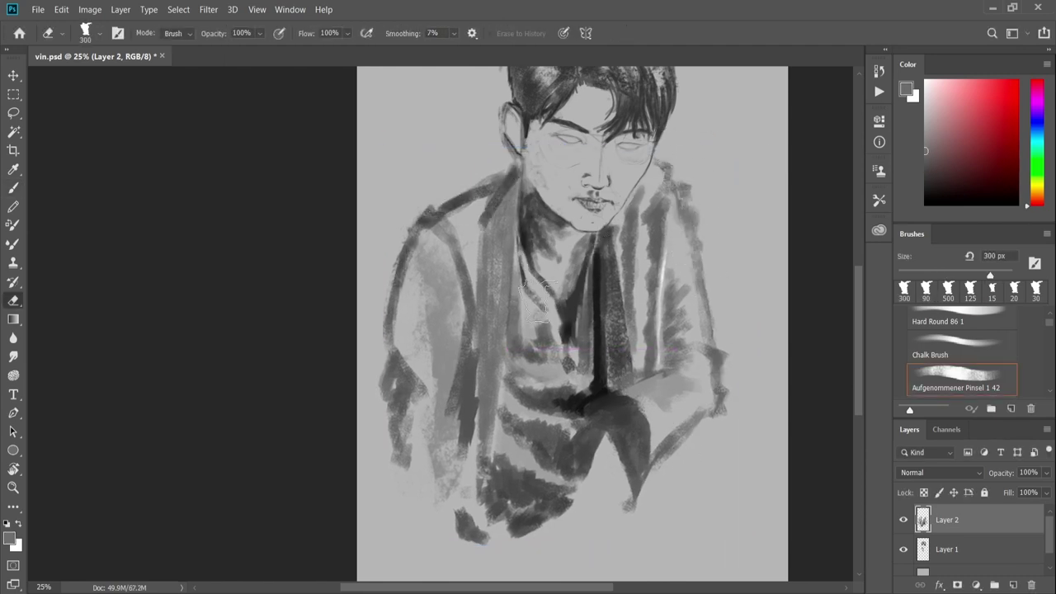
{"action": "left_click_drag", "start_coordinate": [520, 247], "coordinate": [528, 309]}
{"action": "left_click", "coordinate": [507, 318], "text": "alt"}
{"action": "scroll", "coordinate": [528, 405], "scroll_direction": "down", "scroll_amount": 3}
{"action": "scroll", "coordinate": [528, 405], "scroll_direction": "up", "scroll_amount": 3}
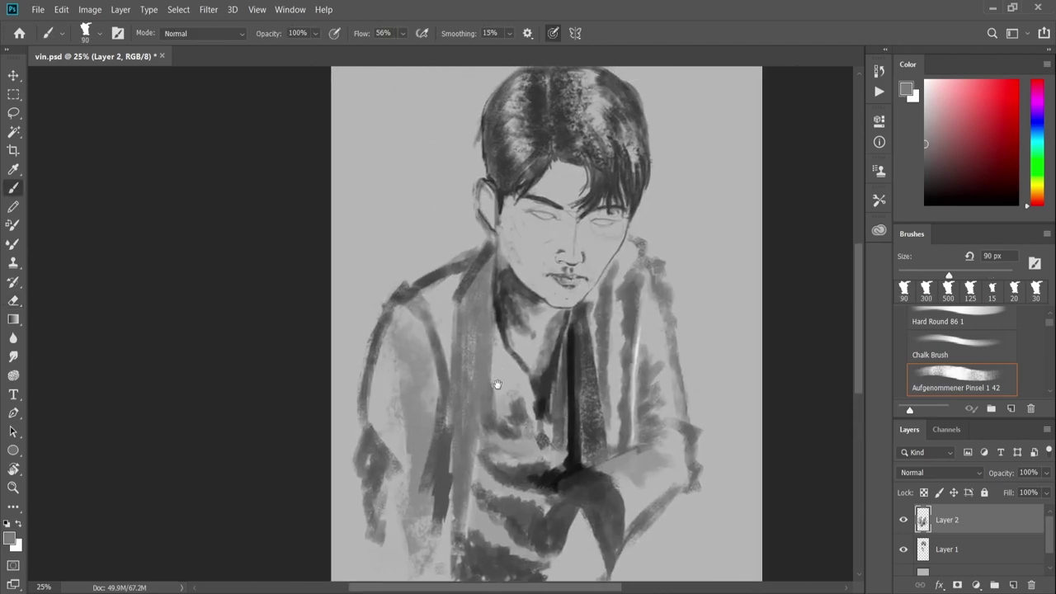
{"action": "scroll", "coordinate": [479, 358], "scroll_direction": "up", "scroll_amount": 3}
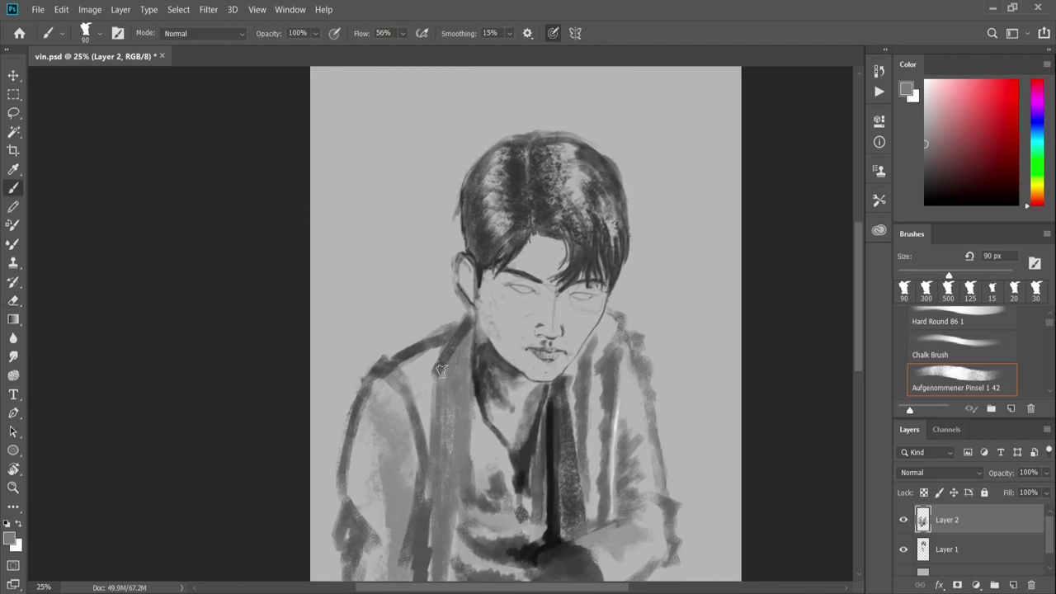
{"action": "scroll", "coordinate": [441, 371], "scroll_direction": "down", "scroll_amount": 2}
{"action": "key", "text": "e"}
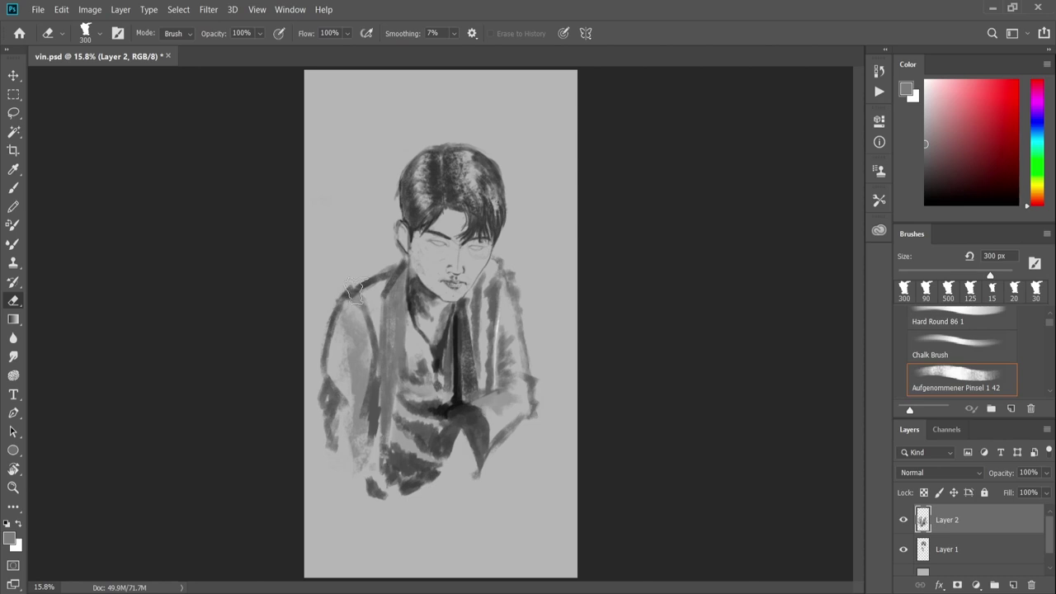
- Try painting lighter grey over the shadow under the chin on Layer 1, then undo it
{"action": "key", "text": "alt+bracketleft"}
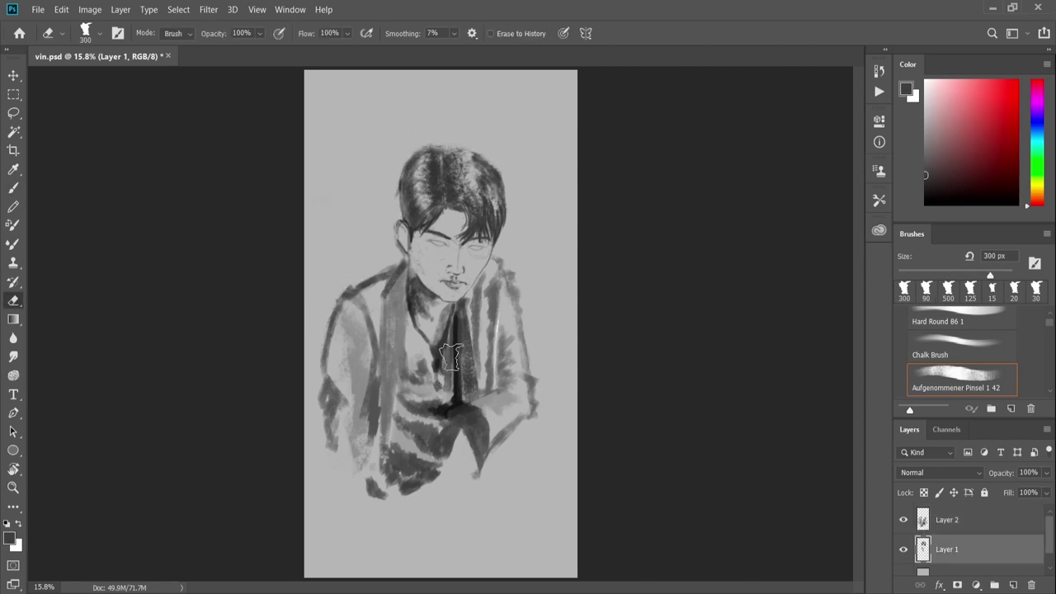
{"action": "key", "text": "b"}
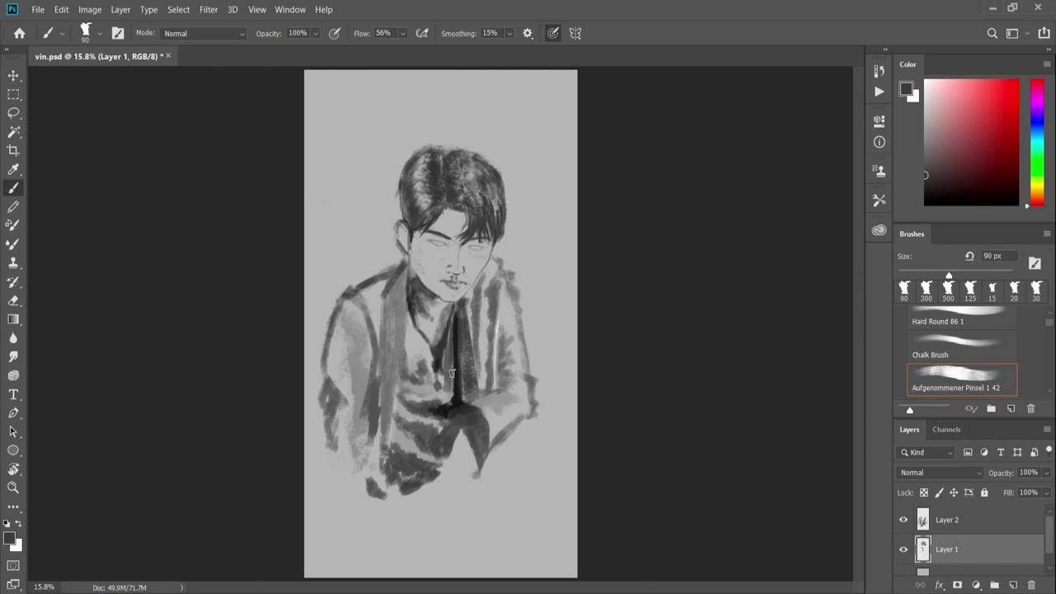
{"action": "scroll", "coordinate": [410, 298], "scroll_direction": "up", "scroll_amount": 3}
{"action": "scroll", "coordinate": [415, 346], "scroll_direction": "up", "scroll_amount": 1}
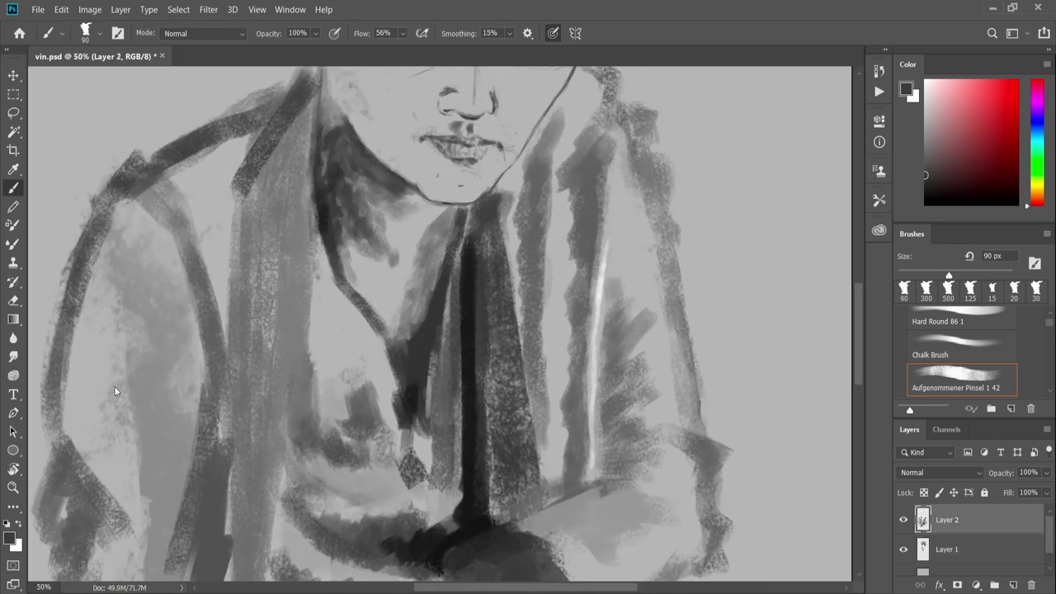
{"action": "scroll", "coordinate": [114, 387], "scroll_direction": "up", "scroll_amount": 1}
{"action": "left_click", "coordinate": [132, 363], "text": "alt"}
{"action": "left_click_drag", "start_coordinate": [475, 210], "coordinate": [395, 183]}
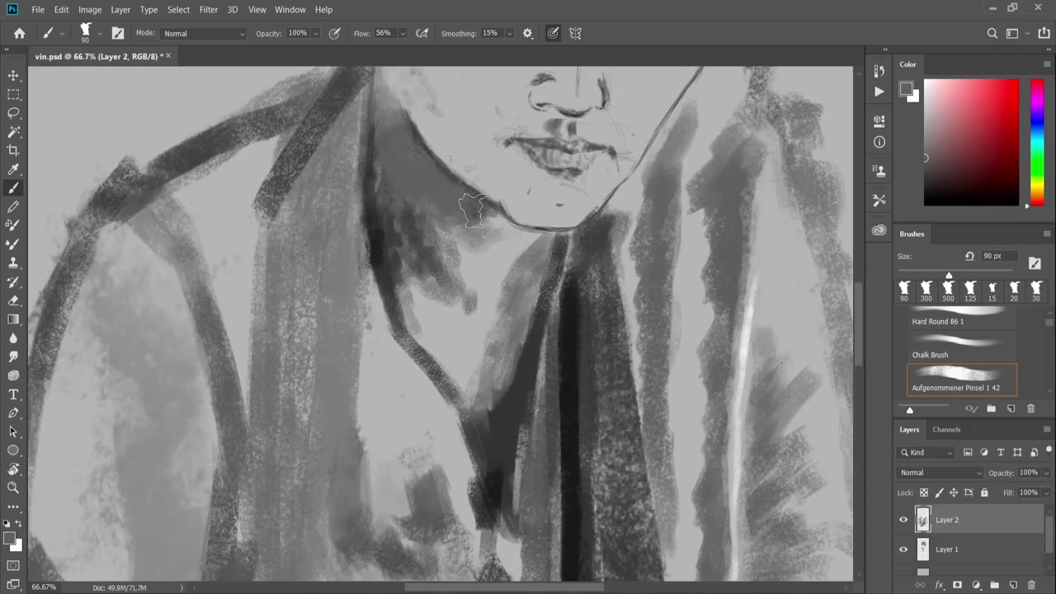
{"action": "key", "text": "ctrl+z"}
- Paint a dark 40 px neck-shadow stroke, erase parts on Layer 1, and re-darken it on Layer 2
{"action": "left_click", "coordinate": [403, 237], "text": "alt"}
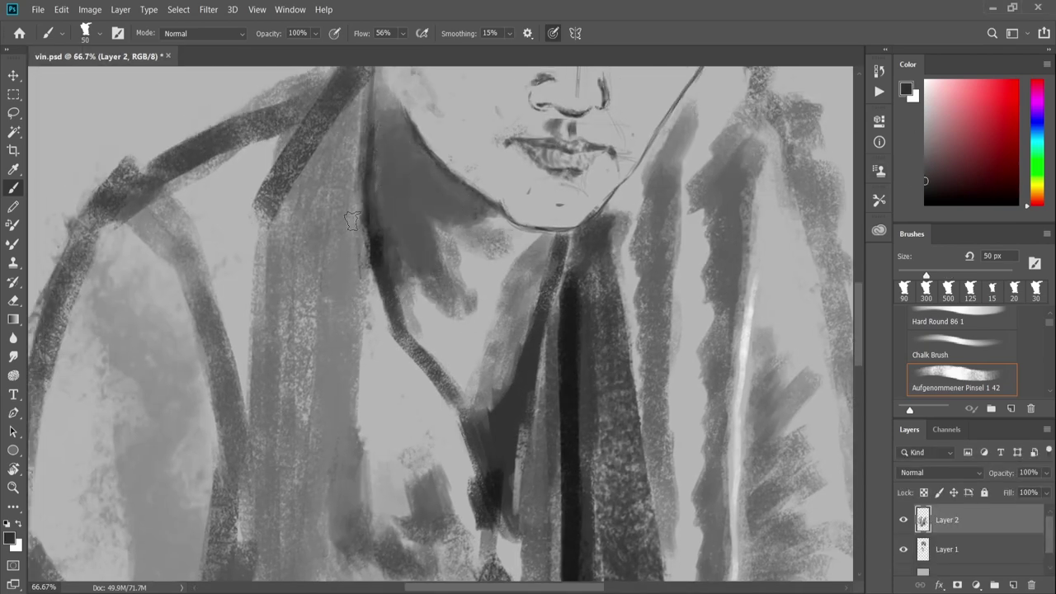
{"action": "key", "text": "bracketleft"}
{"action": "key", "text": "bracketleft"}
{"action": "key", "text": "bracketleft"}
{"action": "left_click_drag", "start_coordinate": [389, 256], "coordinate": [396, 303]}
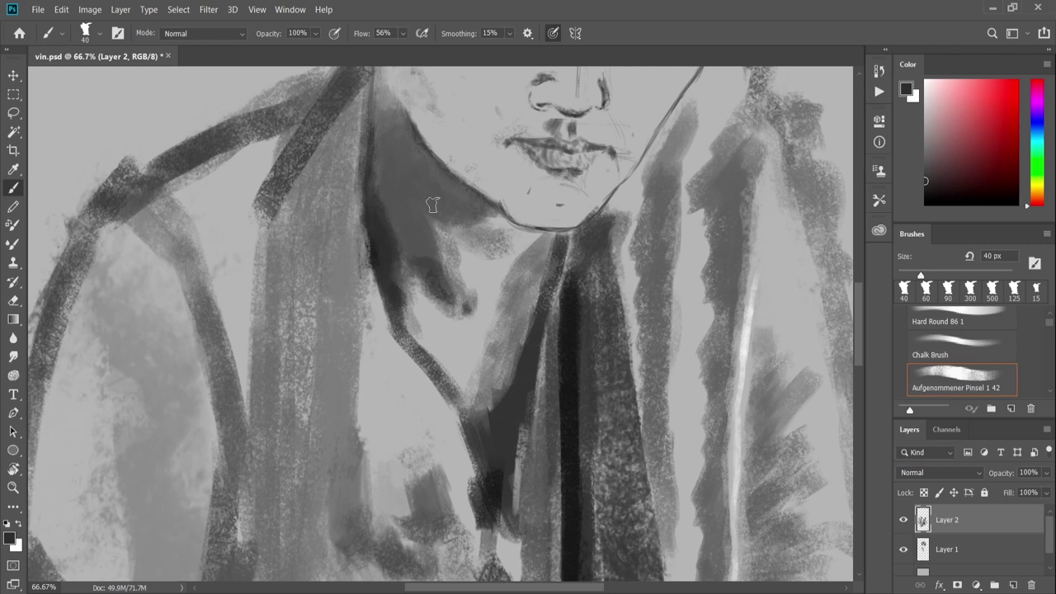
{"action": "key", "text": "e"}
{"action": "key", "text": "alt+bracketleft"}
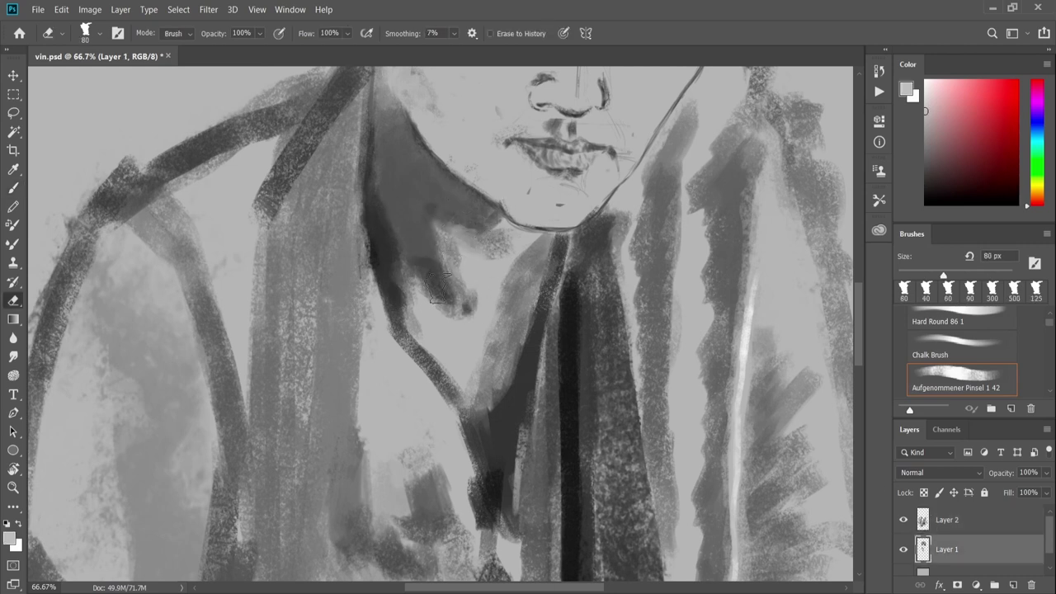
{"action": "left_click_drag", "start_coordinate": [495, 239], "coordinate": [419, 291]}
{"action": "key", "text": "b"}
{"action": "key", "text": "alt+bracketright"}
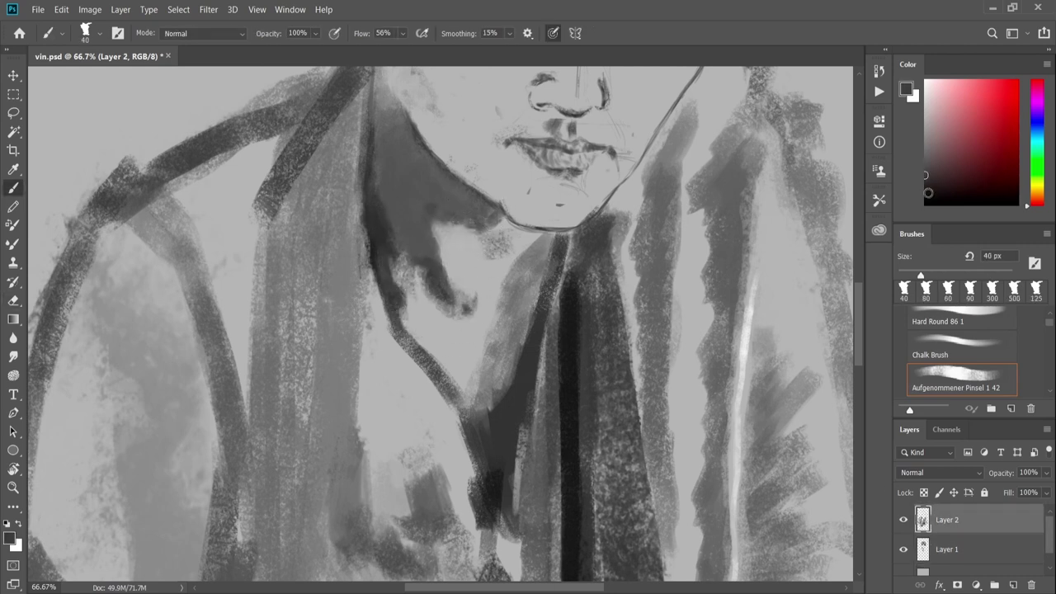
{"action": "left_click_drag", "start_coordinate": [363, 198], "coordinate": [395, 292]}
- Soften and darken the neck shadow with a soft round brush tip and mid-grey
{"action": "left_click", "coordinate": [984, 321]}
{"action": "scroll", "coordinate": [983, 330], "scroll_direction": "down", "scroll_amount": 1}
{"action": "scroll", "coordinate": [984, 330], "scroll_direction": "down", "scroll_amount": 2}
{"action": "left_click", "coordinate": [961, 323]}
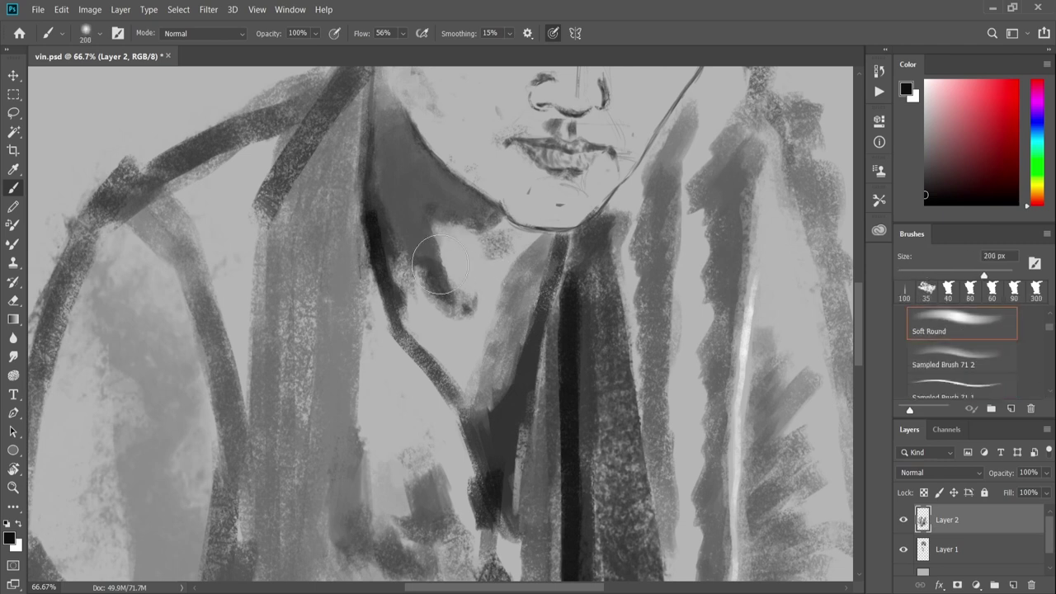
{"action": "left_click", "coordinate": [446, 248], "text": "alt"}
{"action": "mouse_move", "coordinate": [417, 227]}
{"action": "left_mouse_down"}
{"action": "mouse_move", "coordinate": [462, 297]}
{"action": "mouse_move", "coordinate": [488, 232]}
{"action": "left_mouse_up"}
- Switch to the Sampled Brush 71 3 tip and erase part of the lower neck shadow lighter
{"action": "key", "text": "period"}
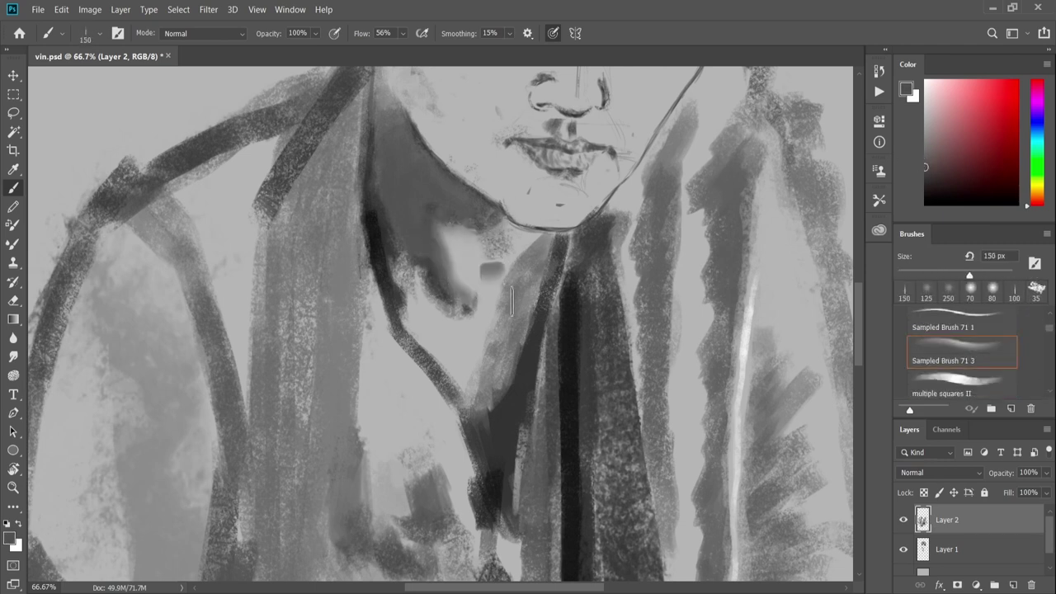
{"action": "key", "text": "period"}
{"action": "key", "text": "period"}
{"action": "key", "text": "comma"}
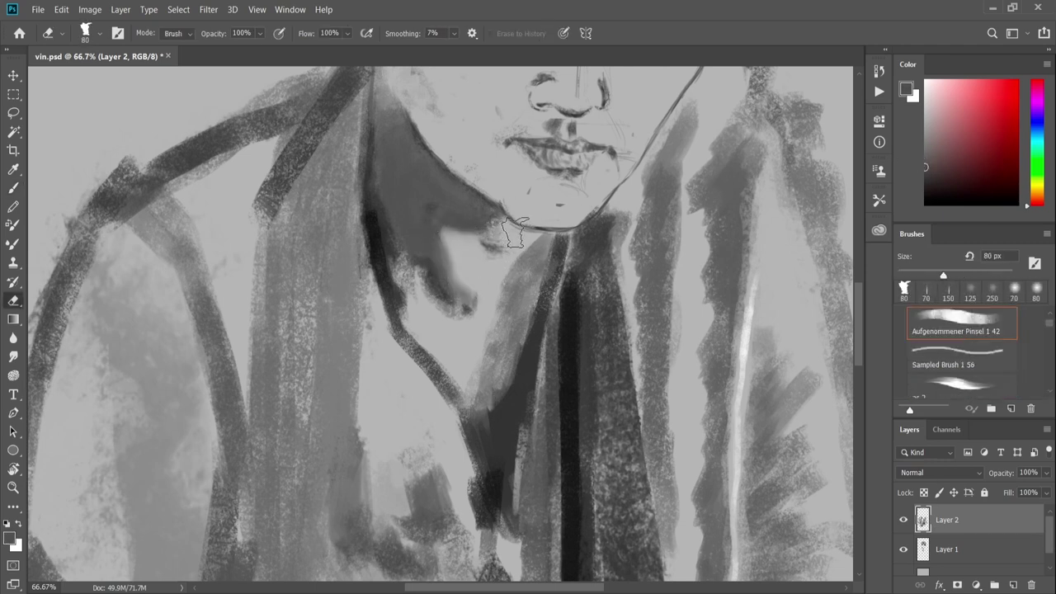
{"action": "key", "text": "comma"}
{"action": "key", "text": "comma"}
{"action": "left_click_drag", "start_coordinate": [403, 147], "coordinate": [407, 307]}
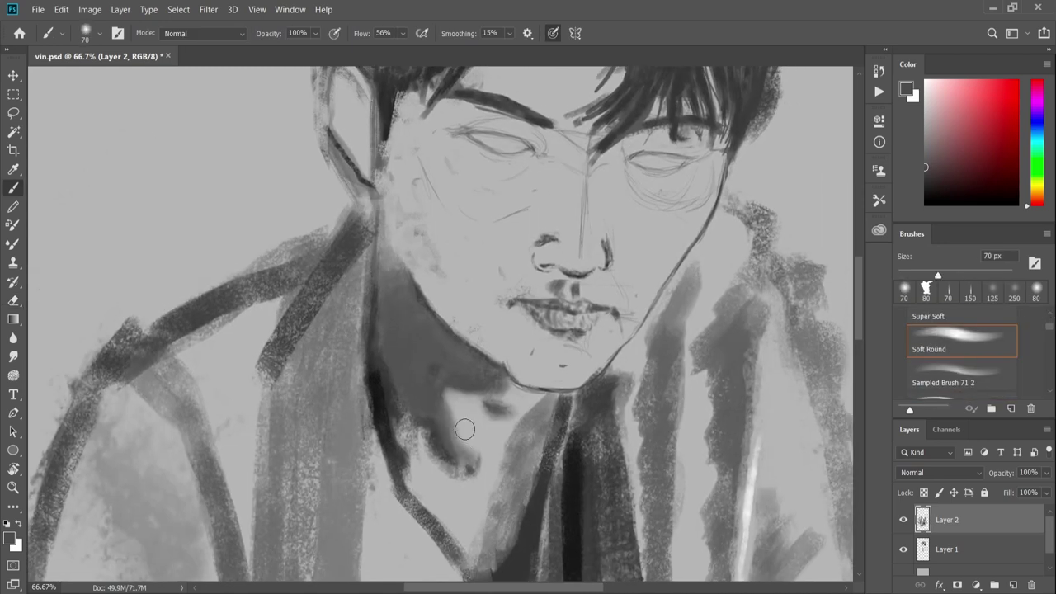
{"action": "key", "text": "e"}
{"action": "left_click_drag", "start_coordinate": [464, 429], "coordinate": [445, 400]}
- Erase more of the neck shadow on Layer 1 and add a small dark dab
{"action": "key", "text": "b"}
{"action": "key", "text": "e"}
{"action": "key", "text": "alt+bracketleft"}
{"action": "left_click_drag", "start_coordinate": [470, 462], "coordinate": [445, 417]}
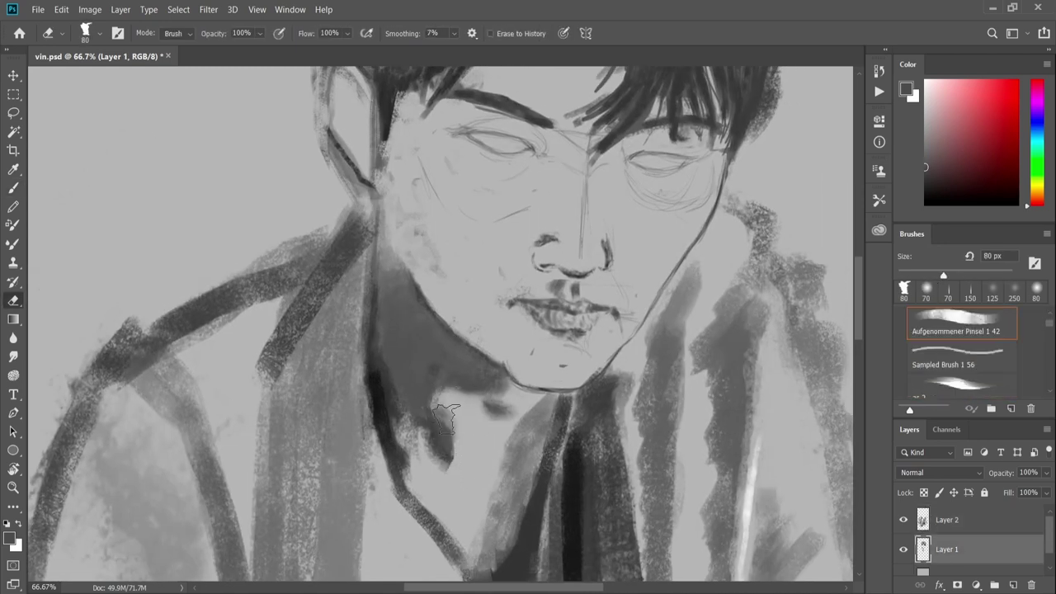
{"action": "key", "text": "alt+bracketright"}
{"action": "left_click_drag", "start_coordinate": [417, 486], "coordinate": [450, 420]}
{"action": "left_click_drag", "start_coordinate": [479, 464], "coordinate": [453, 469]}
- On Layer 2, add dark textured marks and a faint lighter stroke down the neck
{"action": "key", "text": "b"}
{"action": "left_click", "coordinate": [458, 477]}
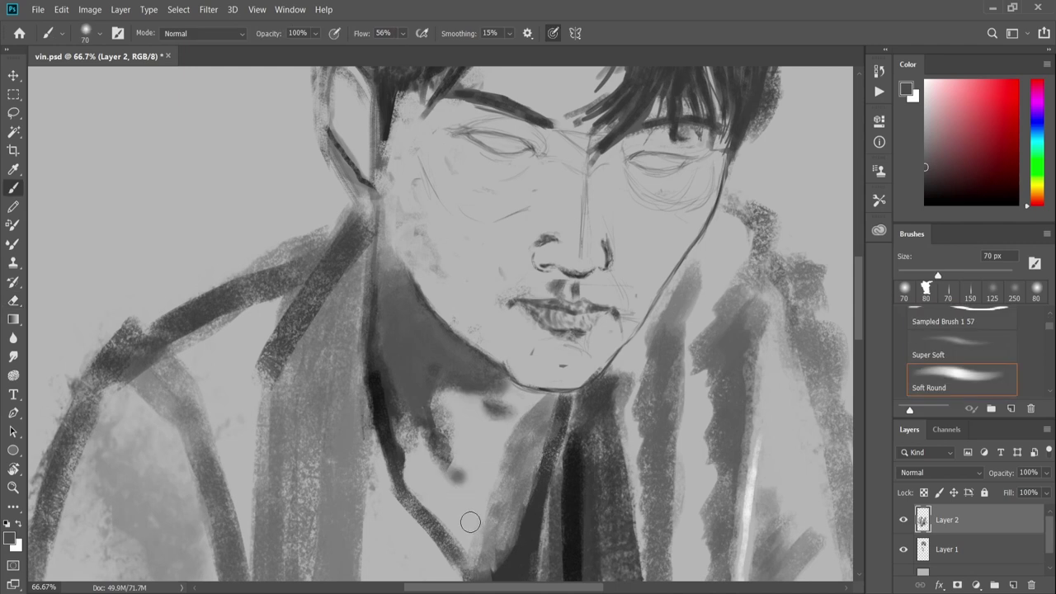
{"action": "key", "text": "comma"}
{"action": "key", "text": "comma"}
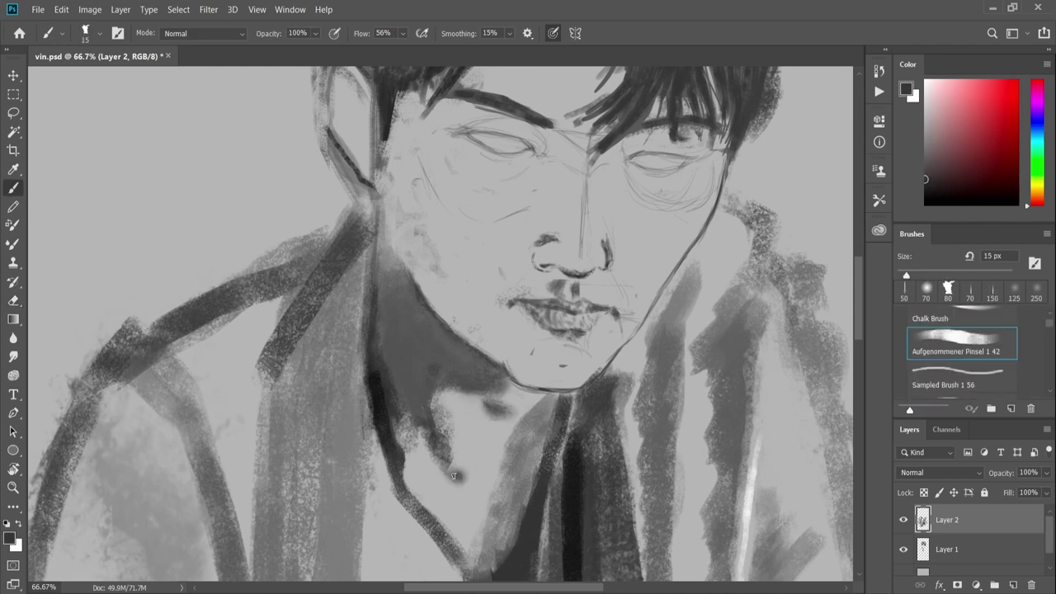
{"action": "left_click_drag", "start_coordinate": [442, 372], "coordinate": [450, 387]}
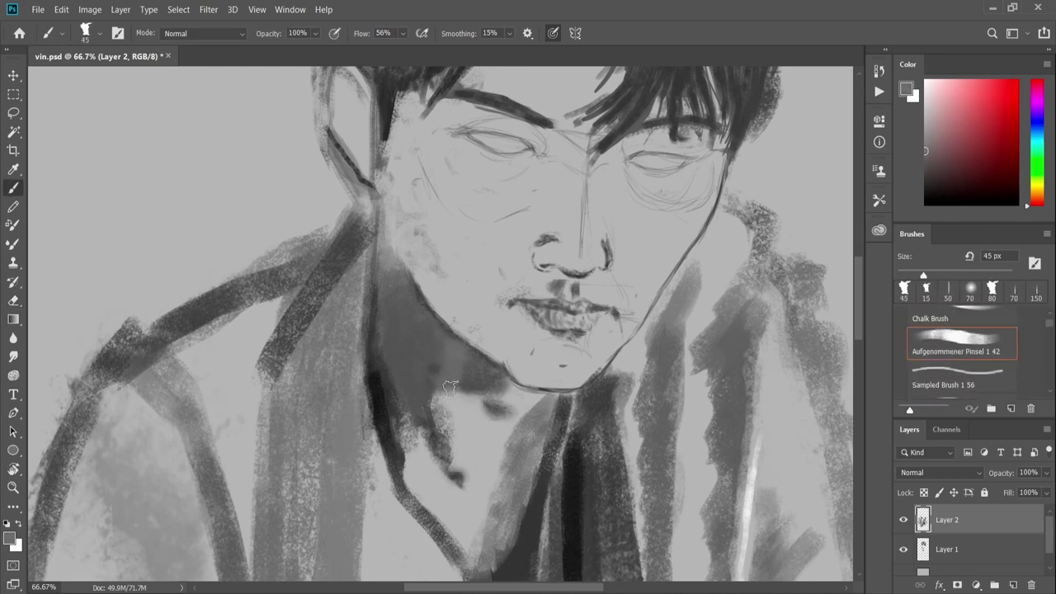
{"action": "left_click_drag", "start_coordinate": [389, 288], "coordinate": [387, 366]}
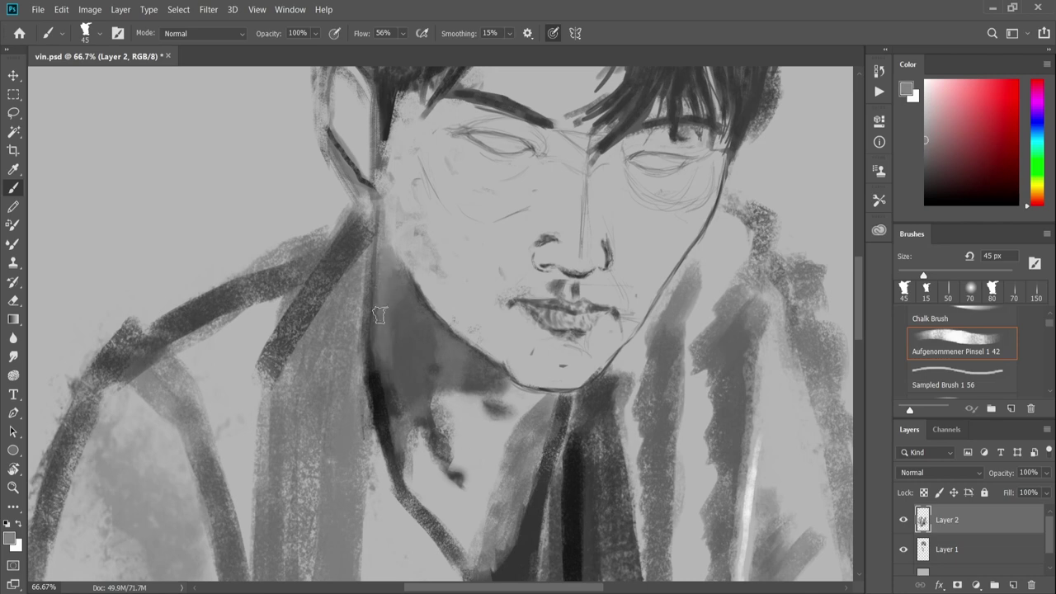
{"action": "left_click", "coordinate": [428, 337], "text": "alt"}
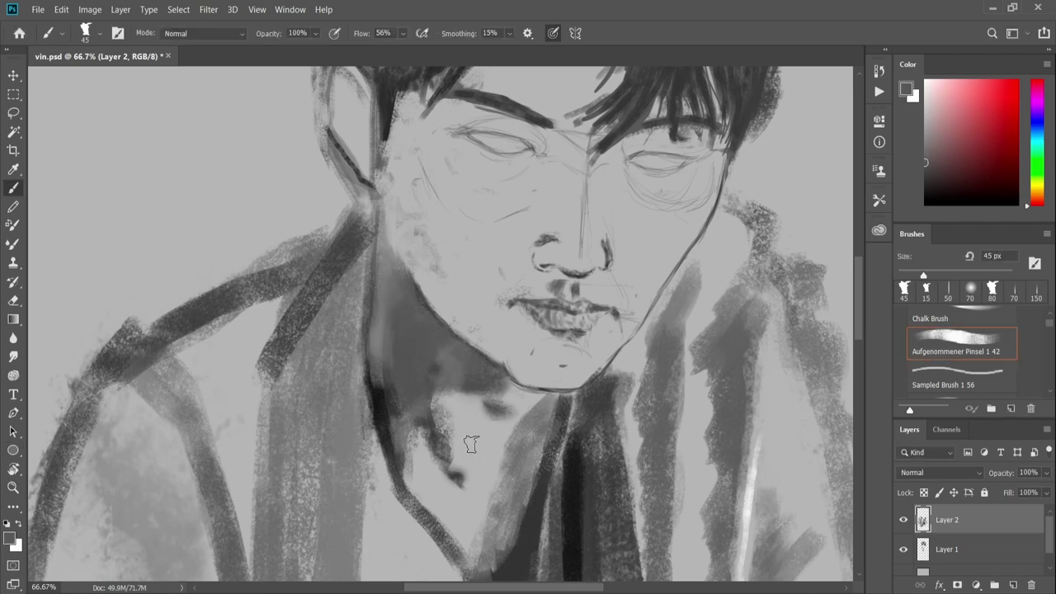
{"action": "scroll", "coordinate": [471, 444], "scroll_direction": "down", "scroll_amount": 3}
- Darken the lapel edge and its shadow, undoing one oversized stroke
{"action": "scroll", "coordinate": [478, 372], "scroll_direction": "down", "scroll_amount": 2}
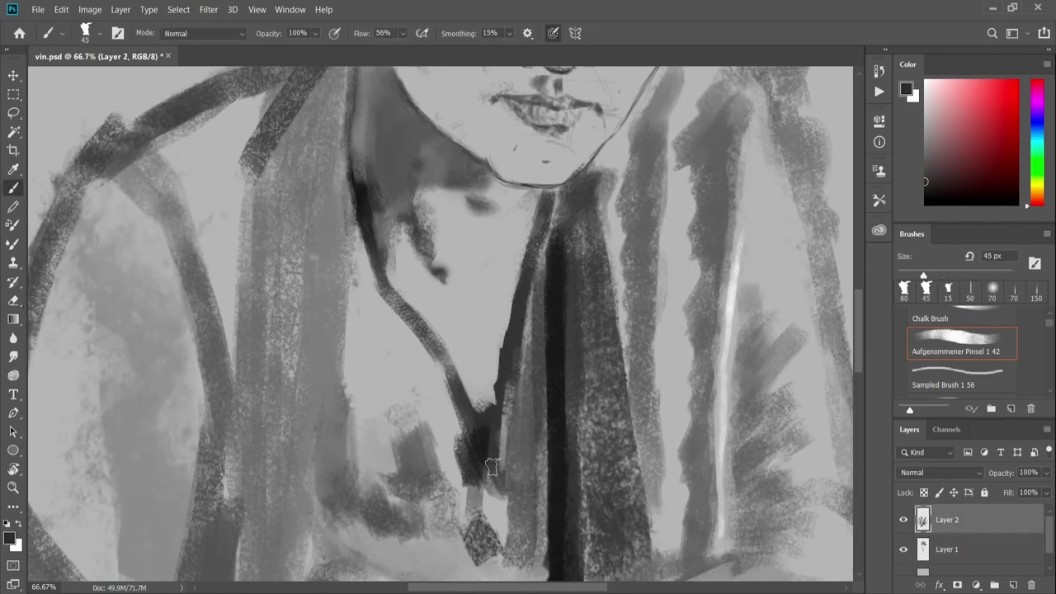
{"action": "mouse_move", "coordinate": [492, 467]}
{"action": "left_mouse_down"}
{"action": "mouse_move", "coordinate": [511, 339]}
{"action": "mouse_move", "coordinate": [515, 512]}
{"action": "left_mouse_up"}
{"action": "left_click_drag", "start_coordinate": [512, 372], "coordinate": [505, 481]}
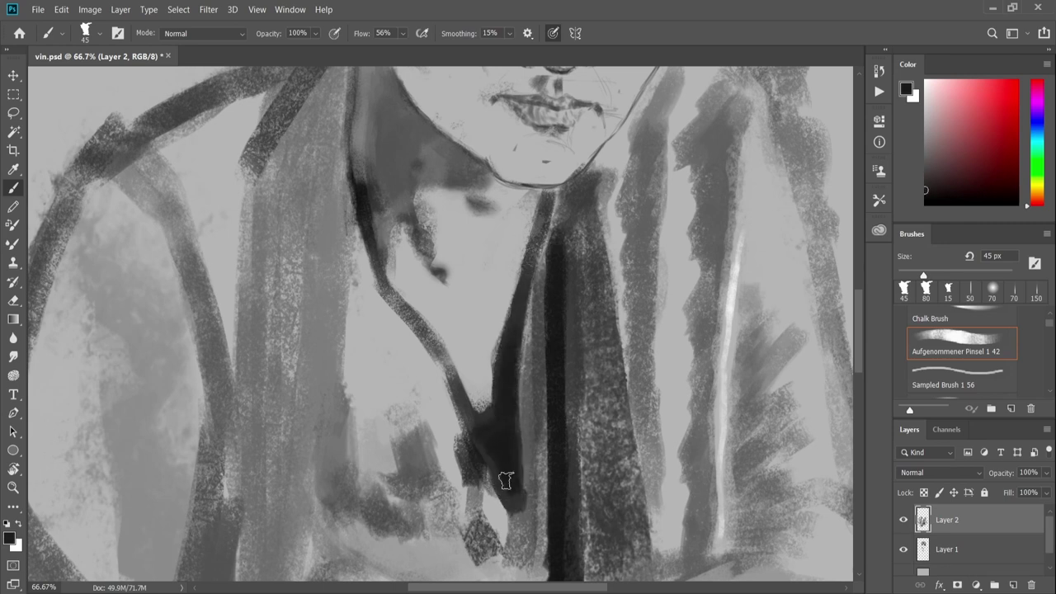
{"action": "key", "text": "."}
{"action": "mouse_move", "coordinate": [493, 416]}
{"action": "left_mouse_down"}
{"action": "mouse_move", "coordinate": [528, 178]}
{"action": "mouse_move", "coordinate": [486, 495]}
{"action": "left_mouse_up"}
{"action": "key", "text": "ctrl+z"}
- Fill the lapel shadow with black using a different brush, extending it up to the collar
{"action": "left_click", "coordinate": [1050, 395]}
{"action": "key", "text": "."}
{"action": "left_click_drag", "start_coordinate": [470, 380], "coordinate": [492, 366]}
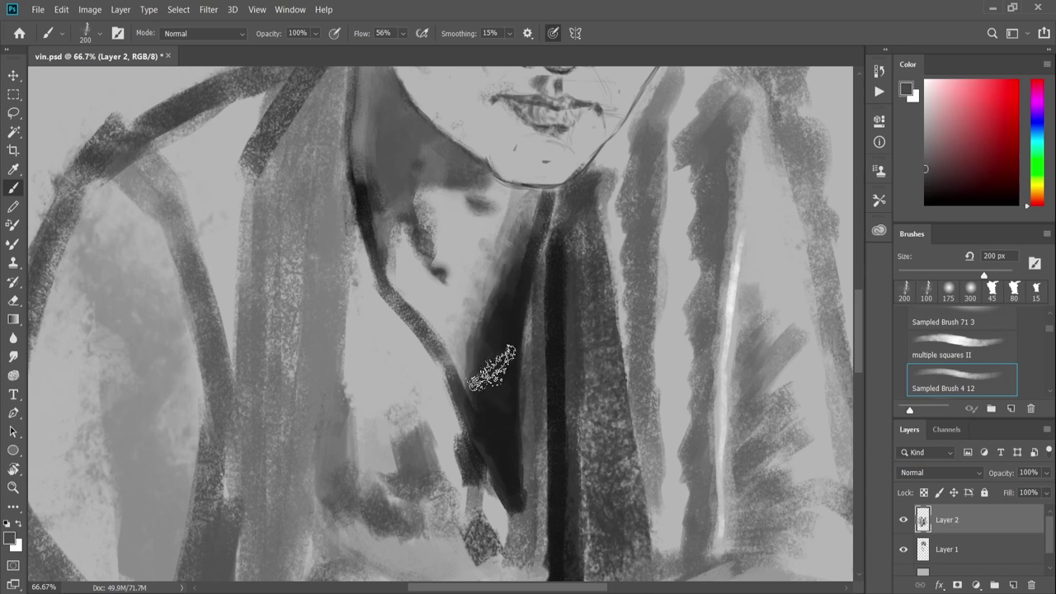
{"action": "key", "text": "["}
{"action": "key", "text": "["}
{"action": "key", "text": "["}
{"action": "left_click", "coordinate": [492, 410], "text": "alt"}
{"action": "left_click_drag", "start_coordinate": [497, 330], "coordinate": [495, 474]}
{"action": "mouse_move", "coordinate": [483, 417]}
{"action": "left_mouse_down"}
{"action": "mouse_move", "coordinate": [546, 196]}
{"action": "mouse_move", "coordinate": [503, 264]}
{"action": "left_mouse_up"}
- Repaint the collar and upper lapel shadow in lighter grey, covering the dark diagonal line
{"action": "left_click", "coordinate": [520, 223], "text": "alt"}
{"action": "key", "text": "["}
{"action": "mouse_move", "coordinate": [520, 190]}
{"action": "left_mouse_down"}
{"action": "mouse_move", "coordinate": [492, 376]}
{"action": "mouse_move", "coordinate": [475, 305]}
{"action": "left_mouse_up"}
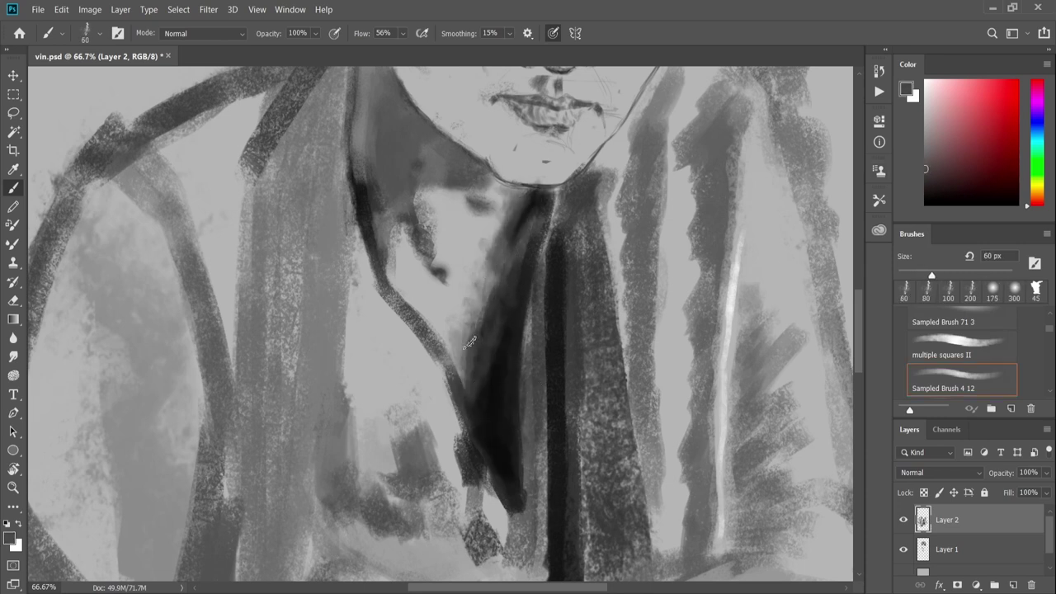
{"action": "left_click", "coordinate": [462, 272], "text": "alt"}
{"action": "mouse_move", "coordinate": [462, 388]}
{"action": "left_mouse_down"}
{"action": "mouse_move", "coordinate": [468, 270]}
{"action": "mouse_move", "coordinate": [423, 211]}
{"action": "left_mouse_up"}
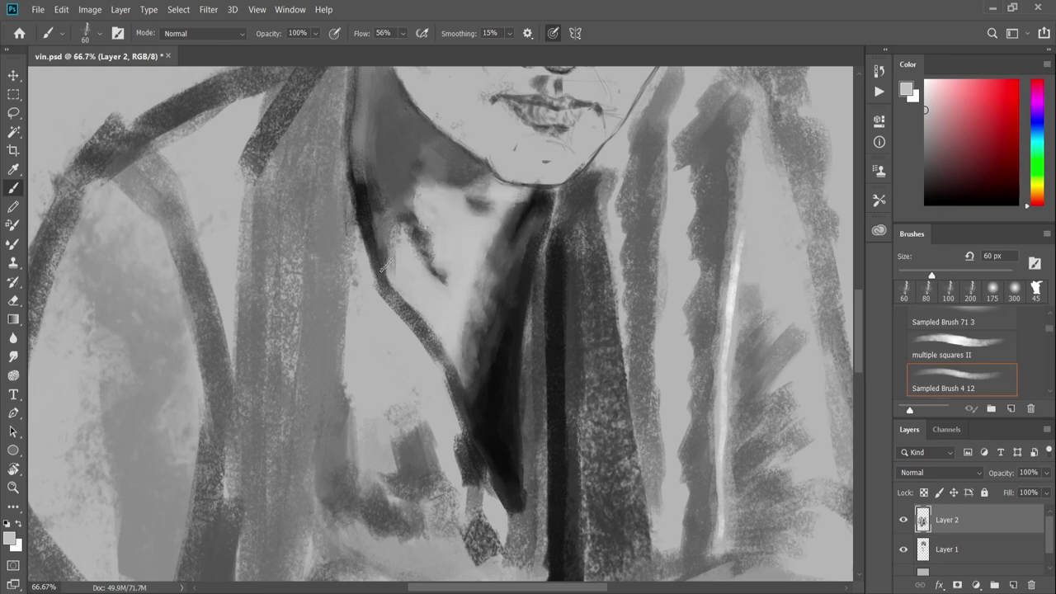
{"action": "left_click_drag", "start_coordinate": [442, 333], "coordinate": [384, 273]}
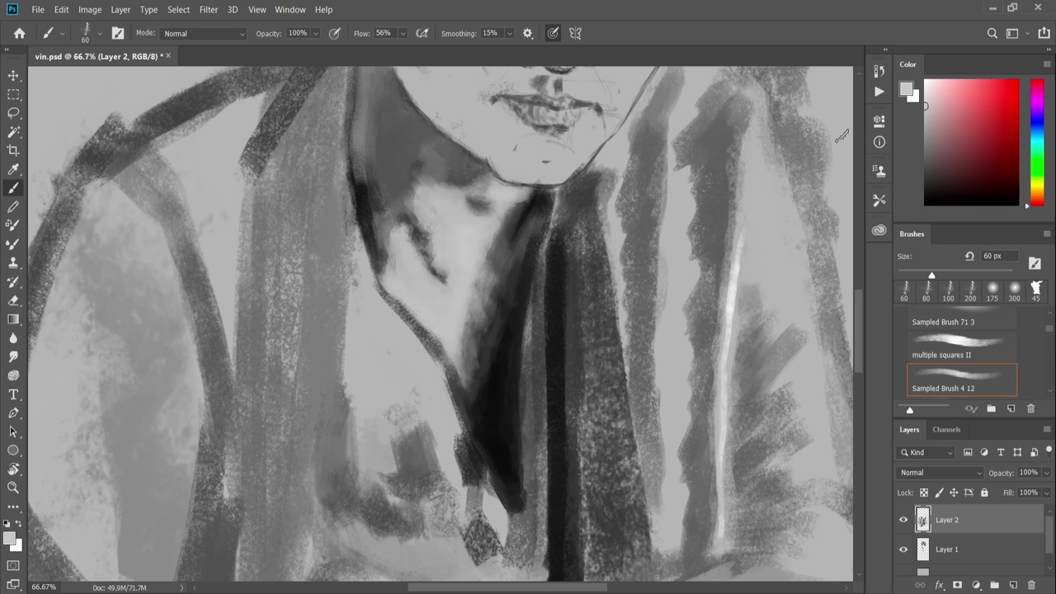
- Brush bright light-grey highlights across the chest between the lapels
{"action": "left_click", "coordinate": [467, 235], "text": "alt"}
{"action": "left_click_drag", "start_coordinate": [478, 240], "coordinate": [459, 216]}
{"action": "mouse_move", "coordinate": [449, 339]}
{"action": "left_mouse_down"}
{"action": "mouse_move", "coordinate": [462, 214]}
{"action": "mouse_move", "coordinate": [512, 190]}
{"action": "left_mouse_up"}
{"action": "left_click", "coordinate": [484, 234], "text": "alt"}
{"action": "mouse_move", "coordinate": [462, 272]}
{"action": "left_mouse_down"}
{"action": "mouse_move", "coordinate": [484, 234]}
{"action": "mouse_move", "coordinate": [427, 314]}
{"action": "left_mouse_up"}
{"action": "key", "text": "bracketleft"}
{"action": "key", "text": "bracketleft"}
{"action": "key", "text": "bracketleft"}
{"action": "key", "text": "bracketright"}
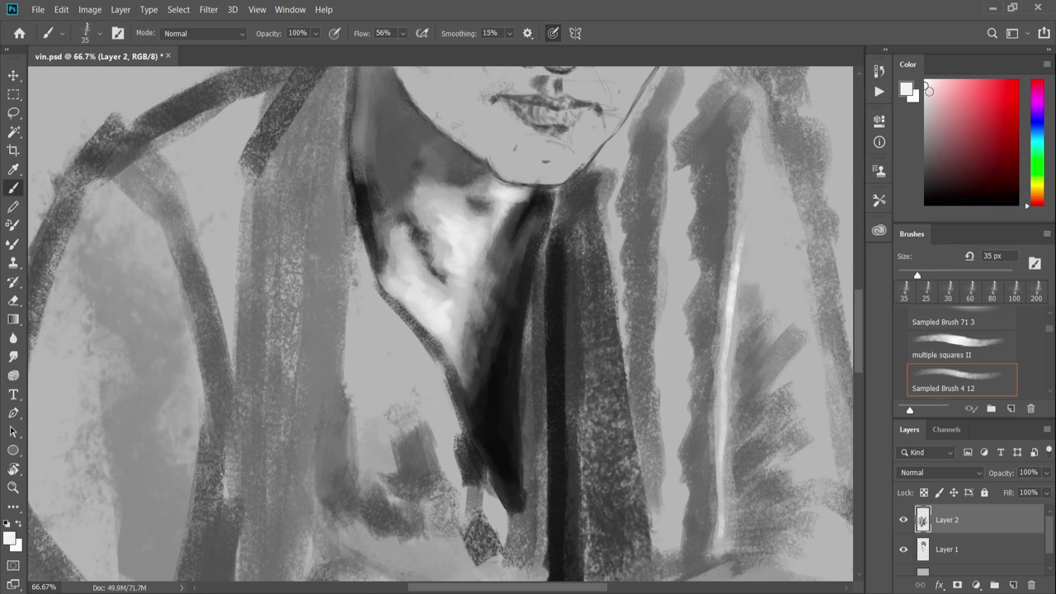
- Shade under the eye, beside the nose and across the forehead
{"action": "key", "text": "ctrl+0"}
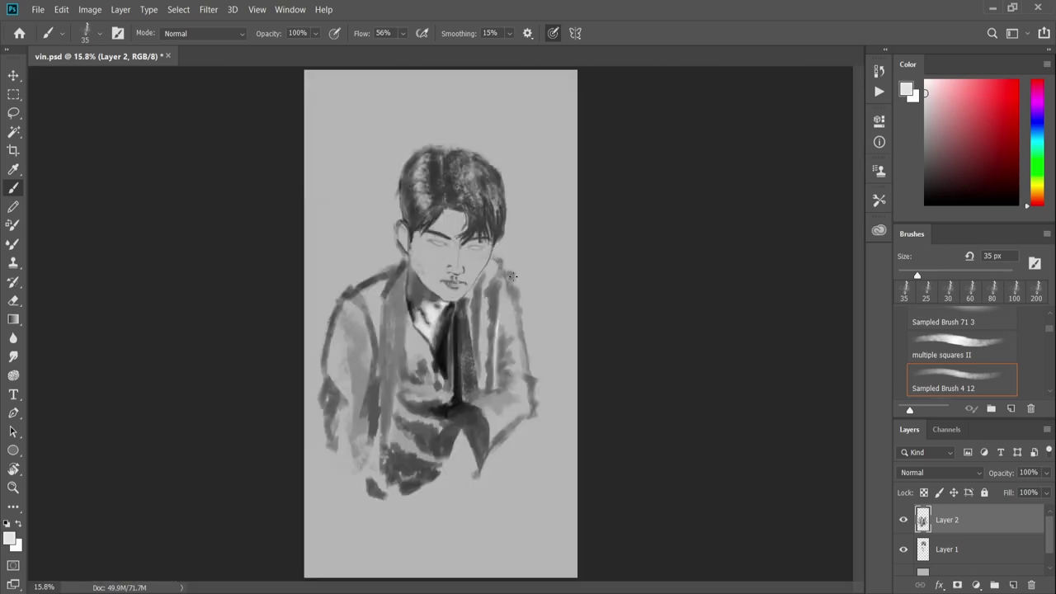
{"action": "left_click_drag", "start_coordinate": [540, 417], "coordinate": [596, 388]}
{"action": "mouse_move", "coordinate": [594, 449]}
{"action": "left_mouse_down"}
{"action": "mouse_move", "coordinate": [582, 378]}
{"action": "mouse_move", "coordinate": [570, 438]}
{"action": "mouse_move", "coordinate": [578, 384]}
{"action": "left_mouse_up"}
{"action": "left_click_drag", "start_coordinate": [495, 376], "coordinate": [543, 405]}
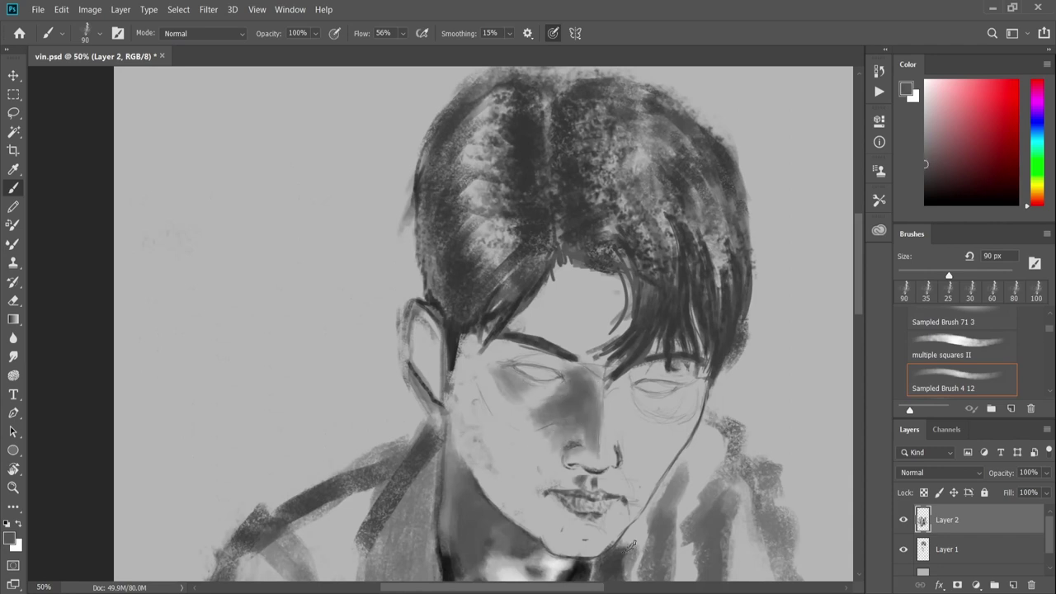
{"action": "mouse_move", "coordinate": [590, 464]}
{"action": "left_mouse_down"}
{"action": "mouse_move", "coordinate": [596, 378]}
{"action": "mouse_move", "coordinate": [549, 322]}
{"action": "left_mouse_up"}
{"action": "mouse_move", "coordinate": [631, 302]}
{"action": "left_mouse_down"}
{"action": "mouse_move", "coordinate": [516, 273]}
{"action": "mouse_move", "coordinate": [552, 302]}
{"action": "left_mouse_up"}
- Shade the left cheek, jaw and chin in grey with brushes from 80 to 175 px
{"action": "key", "text": "bracketright"}
{"action": "key", "text": "bracketright"}
{"action": "key", "text": "bracketright"}
{"action": "left_click_drag", "start_coordinate": [537, 351], "coordinate": [496, 408]}
{"action": "left_click_drag", "start_coordinate": [462, 372], "coordinate": [506, 471]}
{"action": "left_click_drag", "start_coordinate": [463, 433], "coordinate": [544, 495]}
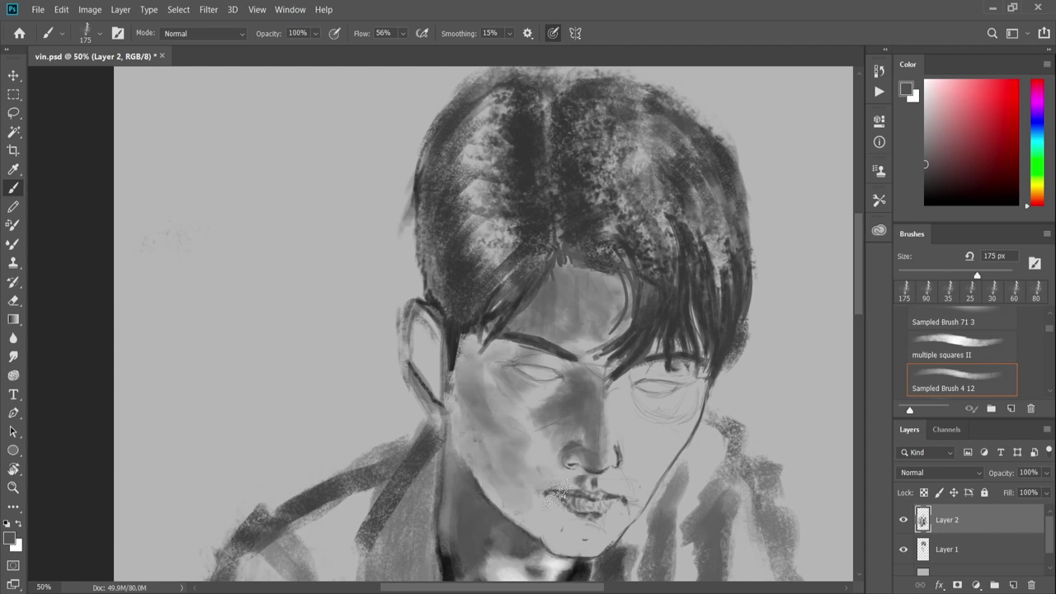
{"action": "key", "text": "bracketleft"}
{"action": "key", "text": "bracketleft"}
{"action": "key", "text": "bracketleft"}
{"action": "left_click_drag", "start_coordinate": [561, 459], "coordinate": [533, 493]}
{"action": "left_click_drag", "start_coordinate": [474, 413], "coordinate": [512, 520]}
{"action": "key", "text": "bracketright"}
{"action": "key", "text": "bracketright"}
{"action": "key", "text": "bracketright"}
{"action": "left_click_drag", "start_coordinate": [487, 487], "coordinate": [594, 529]}
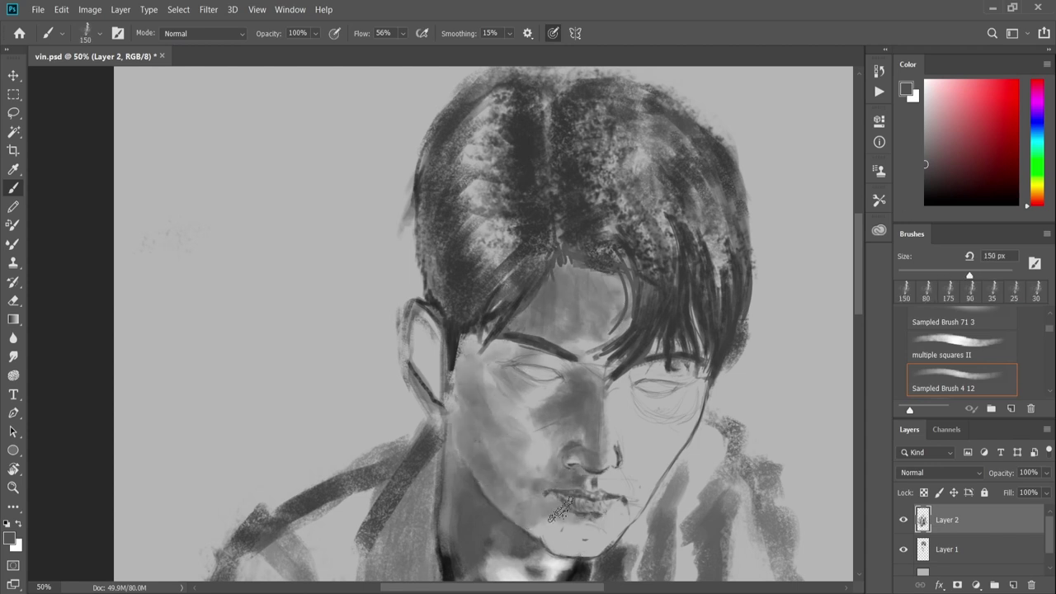
{"action": "left_click_drag", "start_coordinate": [537, 503], "coordinate": [560, 535]}
{"action": "key", "text": "bracketleft"}
{"action": "key", "text": "bracketleft"}
{"action": "key", "text": "bracketleft"}
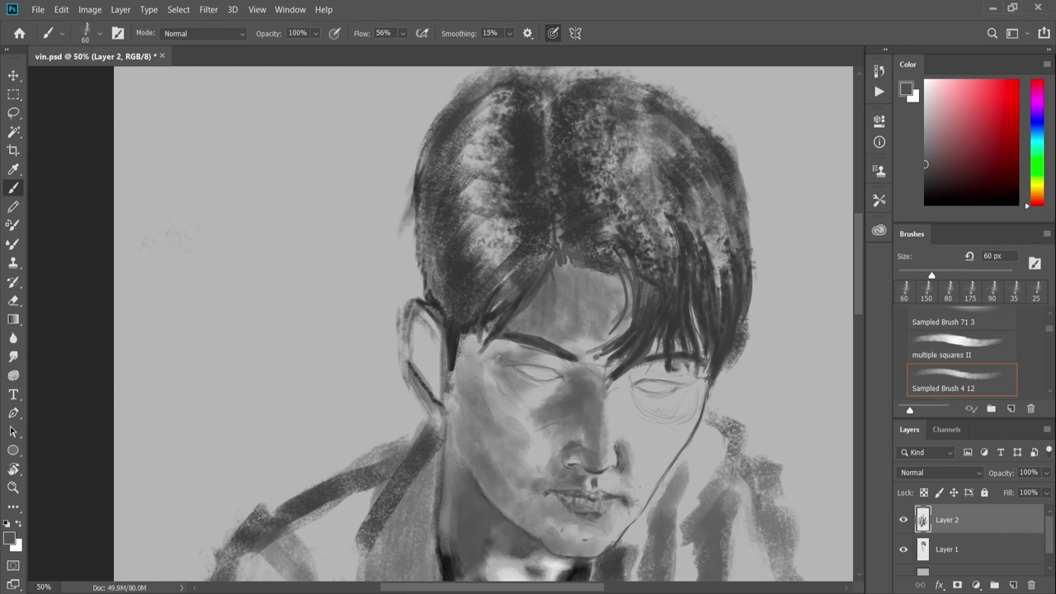
- Test a textured brush on the background, then fill the ear and darken the forehead under the bangs
{"action": "key", "text": "period"}
{"action": "key", "text": "period"}
{"action": "key", "text": "period"}
{"action": "left_click_drag", "start_coordinate": [826, 294], "coordinate": [796, 394]}
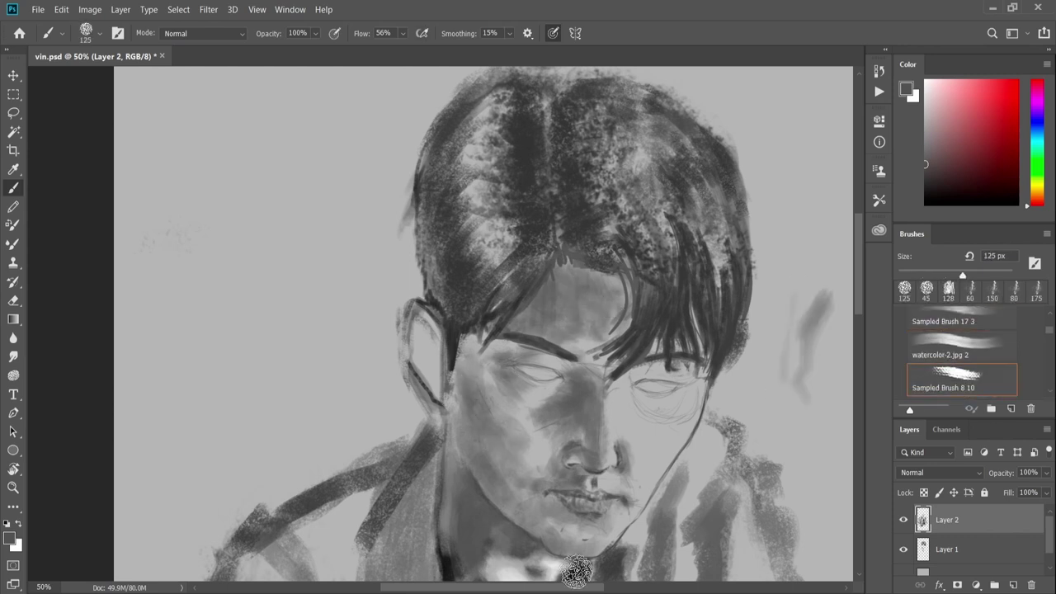
{"action": "key", "text": "comma"}
{"action": "key", "text": "comma"}
{"action": "key", "text": "comma"}
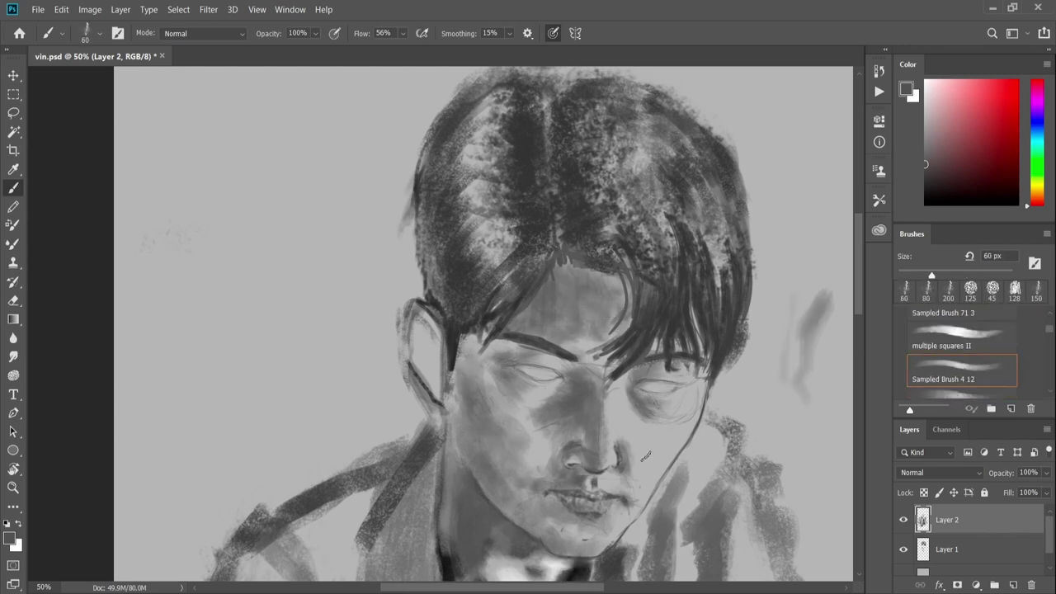
{"action": "key", "text": "bracketright"}
{"action": "key", "text": "bracketright"}
{"action": "key", "text": "bracketright"}
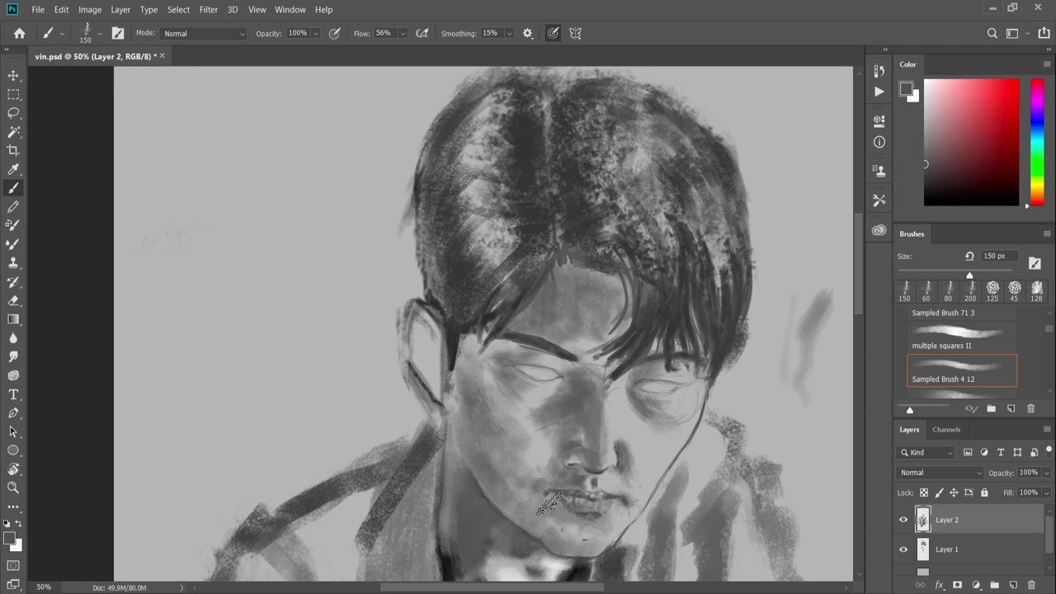
{"action": "left_click_drag", "start_coordinate": [415, 323], "coordinate": [433, 390]}
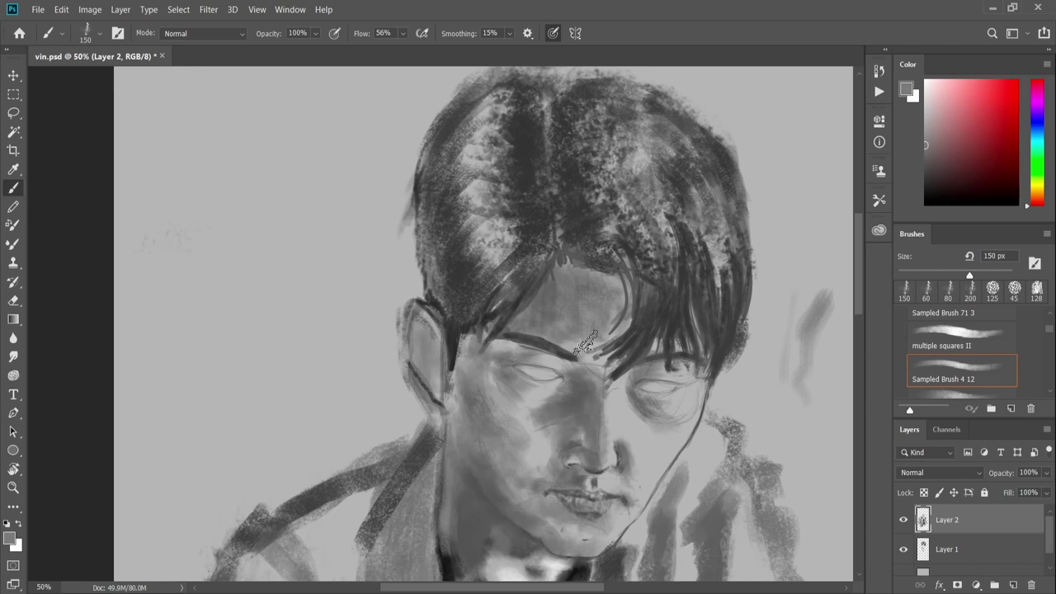
{"action": "left_click_drag", "start_coordinate": [582, 340], "coordinate": [644, 328]}
{"action": "key", "text": "bracketleft"}
{"action": "key", "text": "bracketleft"}
{"action": "key", "text": "bracketleft"}
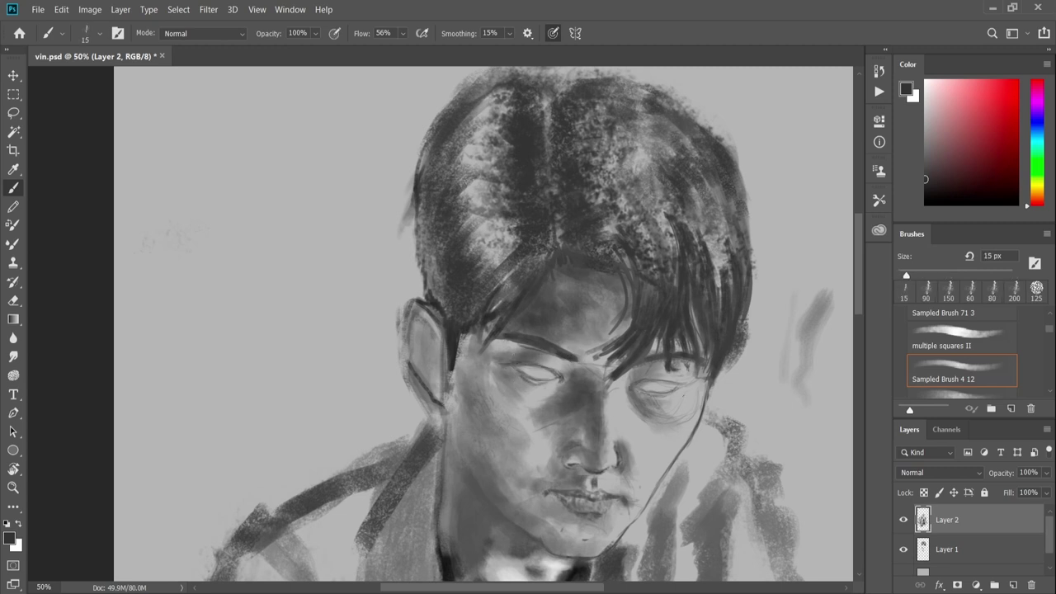
- Darken the left cheek, jaw and chin and touch up near the nose and upper lip
{"action": "left_click_drag", "start_coordinate": [498, 378], "coordinate": [546, 542]}
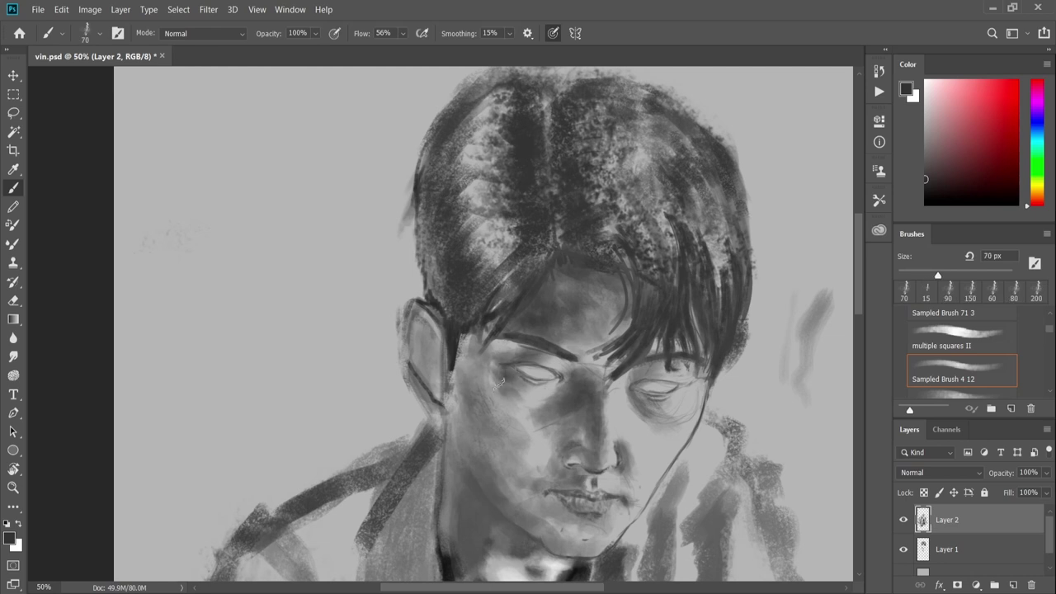
{"action": "key", "text": "bracketleft"}
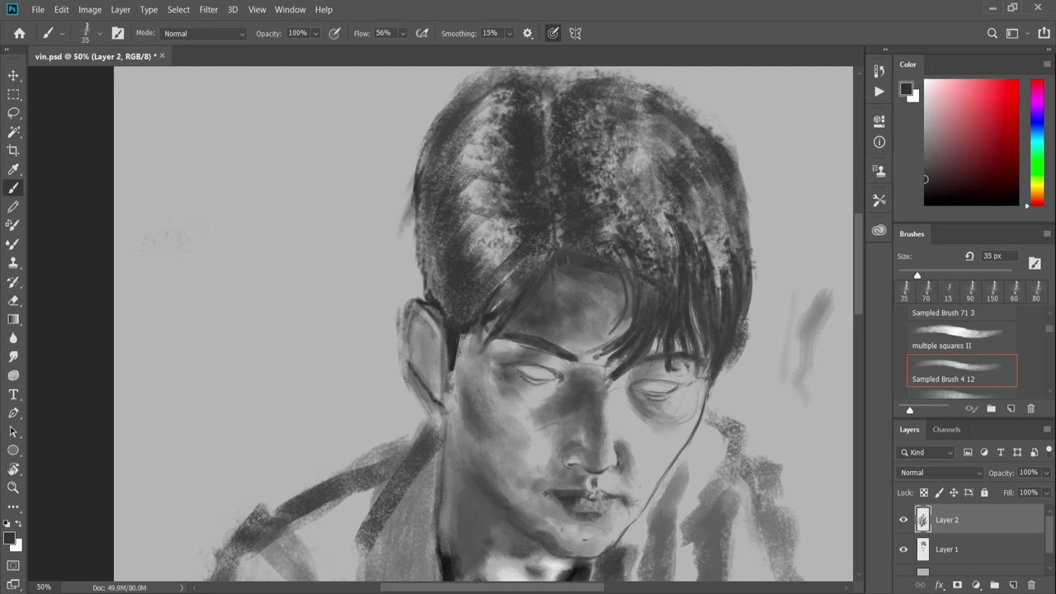
{"action": "left_click_drag", "start_coordinate": [596, 478], "coordinate": [587, 481]}
{"action": "key", "text": "bracketright"}
{"action": "key", "text": "bracketright"}
{"action": "key", "text": "bracketright"}
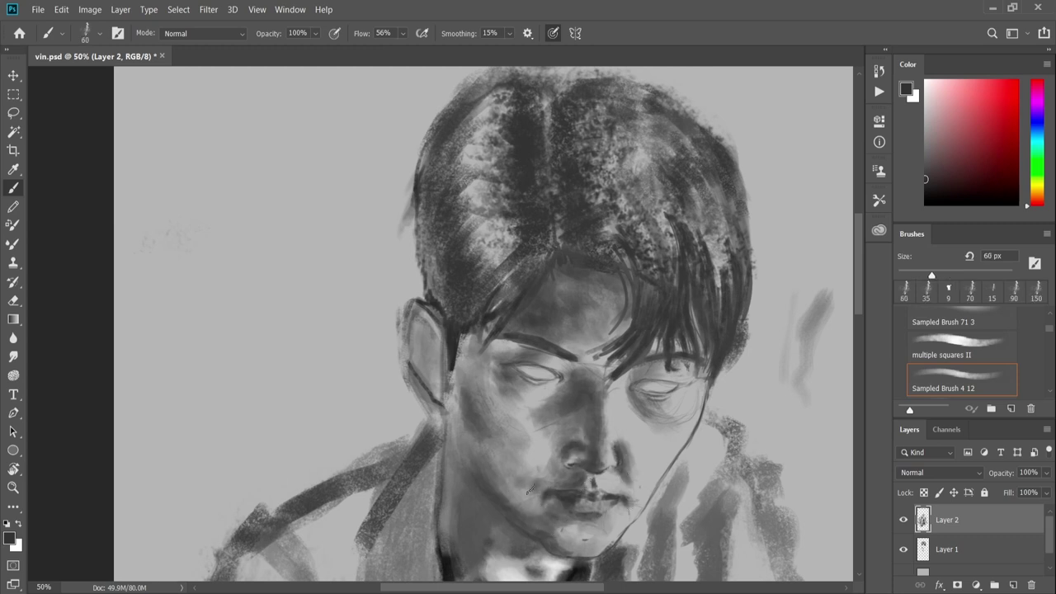
{"action": "left_click_drag", "start_coordinate": [512, 429], "coordinate": [505, 495]}
{"action": "mouse_move", "coordinate": [462, 347]}
{"action": "left_mouse_down"}
{"action": "mouse_move", "coordinate": [483, 454]}
{"action": "mouse_move", "coordinate": [532, 528]}
{"action": "left_mouse_up"}
- Deepen the shading on the cheek, chin and forehead under the hair with a 100 px brush
{"action": "key", "text": "bracketright"}
{"action": "key", "text": "bracketright"}
{"action": "key", "text": "bracketright"}
{"action": "mouse_move", "coordinate": [495, 347]}
{"action": "left_mouse_down"}
{"action": "mouse_move", "coordinate": [530, 523]}
{"action": "mouse_move", "coordinate": [495, 379]}
{"action": "mouse_move", "coordinate": [454, 445]}
{"action": "left_mouse_up"}
{"action": "mouse_move", "coordinate": [446, 379]}
{"action": "left_mouse_down"}
{"action": "mouse_move", "coordinate": [462, 495]}
{"action": "mouse_move", "coordinate": [474, 351]}
{"action": "mouse_move", "coordinate": [507, 413]}
{"action": "left_mouse_up"}
{"action": "left_click_drag", "start_coordinate": [577, 338], "coordinate": [616, 298]}
{"action": "key", "text": "bracketleft"}
{"action": "key", "text": "bracketleft"}
{"action": "key", "text": "bracketleft"}
- Lighten the cheek, mouth, chin, lit right jaw and nose bridge
{"action": "left_click_drag", "start_coordinate": [538, 388], "coordinate": [532, 429]}
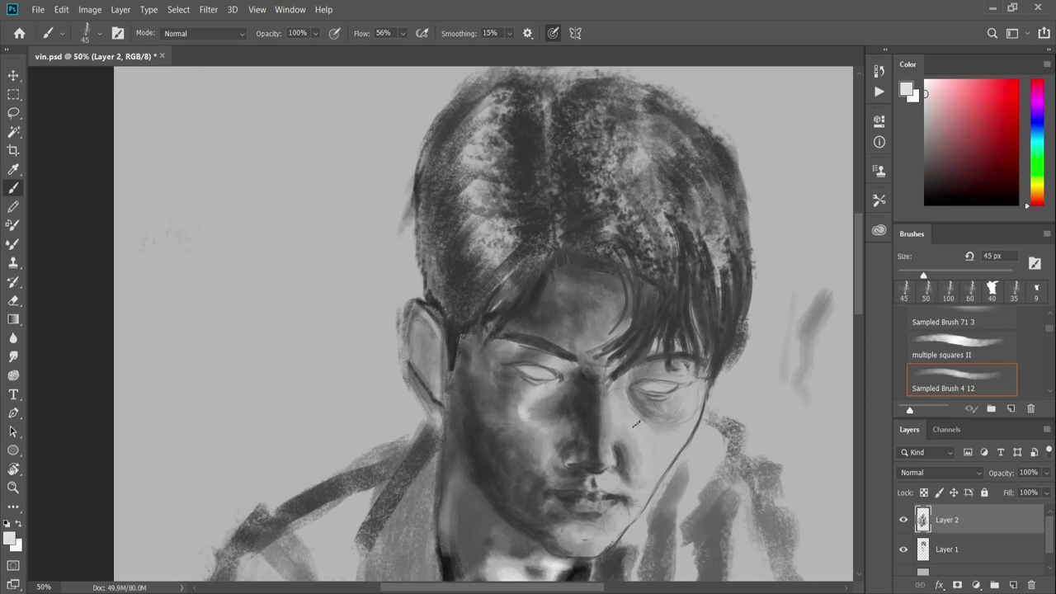
{"action": "mouse_move", "coordinate": [583, 502]}
{"action": "left_mouse_down"}
{"action": "mouse_move", "coordinate": [601, 508]}
{"action": "mouse_move", "coordinate": [585, 548]}
{"action": "left_mouse_up"}
{"action": "key", "text": "bracketright"}
{"action": "key", "text": "bracketright"}
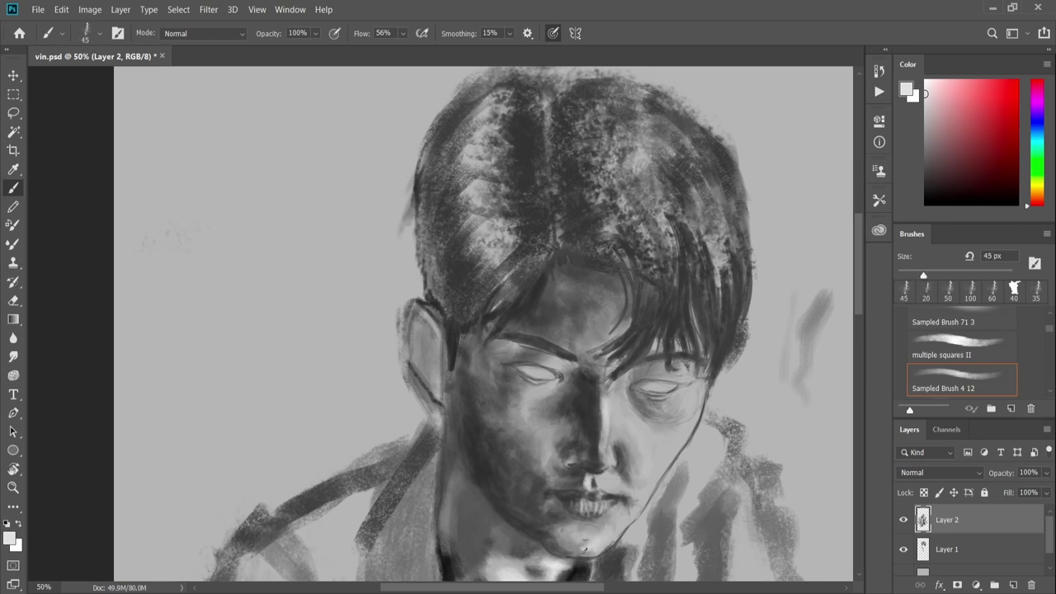
{"action": "left_click_drag", "start_coordinate": [627, 490], "coordinate": [672, 425]}
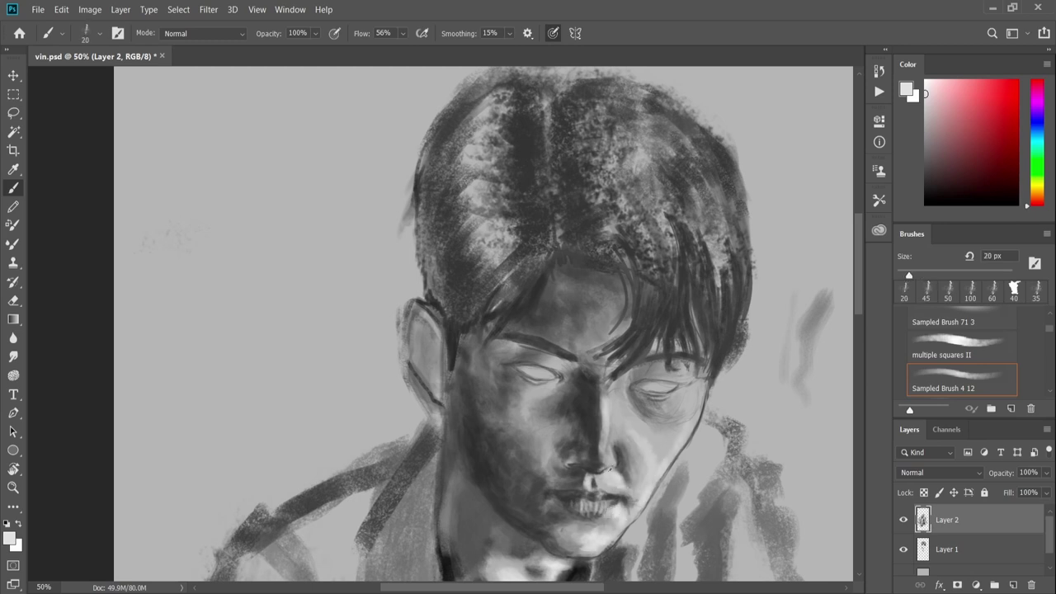
{"action": "key", "text": "bracketright"}
{"action": "key", "text": "bracketright"}
{"action": "key", "text": "bracketright"}
{"action": "mouse_move", "coordinate": [609, 453]}
{"action": "left_mouse_down"}
{"action": "mouse_move", "coordinate": [620, 396]}
{"action": "mouse_move", "coordinate": [664, 375]}
{"action": "left_mouse_up"}
{"action": "key", "text": "bracketright"}
{"action": "key", "text": "bracketright"}
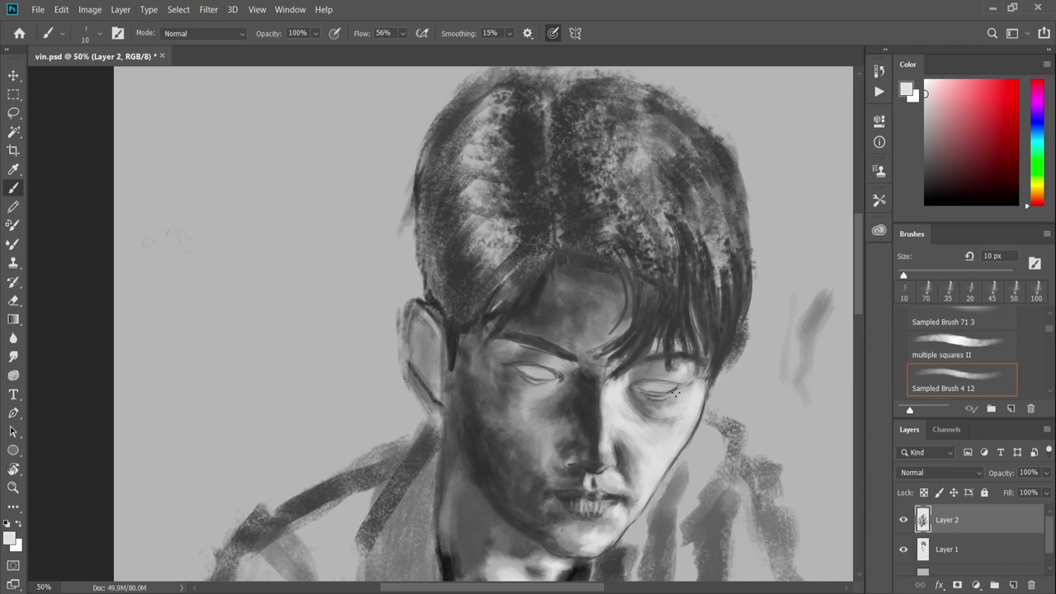
- Smooth and lighten the lit cheek, jaw and chin, then shade the forehead and brow dark grey
{"action": "scroll", "coordinate": [556, 501], "scroll_direction": "down", "scroll_amount": 3}
{"action": "scroll", "coordinate": [556, 501], "scroll_direction": "up", "scroll_amount": 4}
{"action": "left_click", "coordinate": [965, 363]}
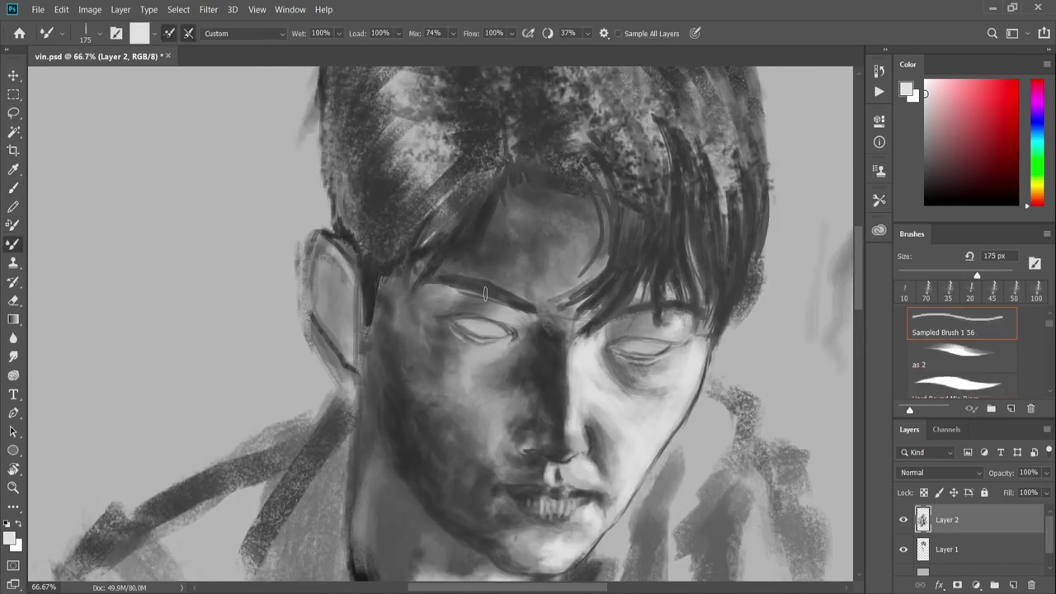
{"action": "key", "text": "b"}
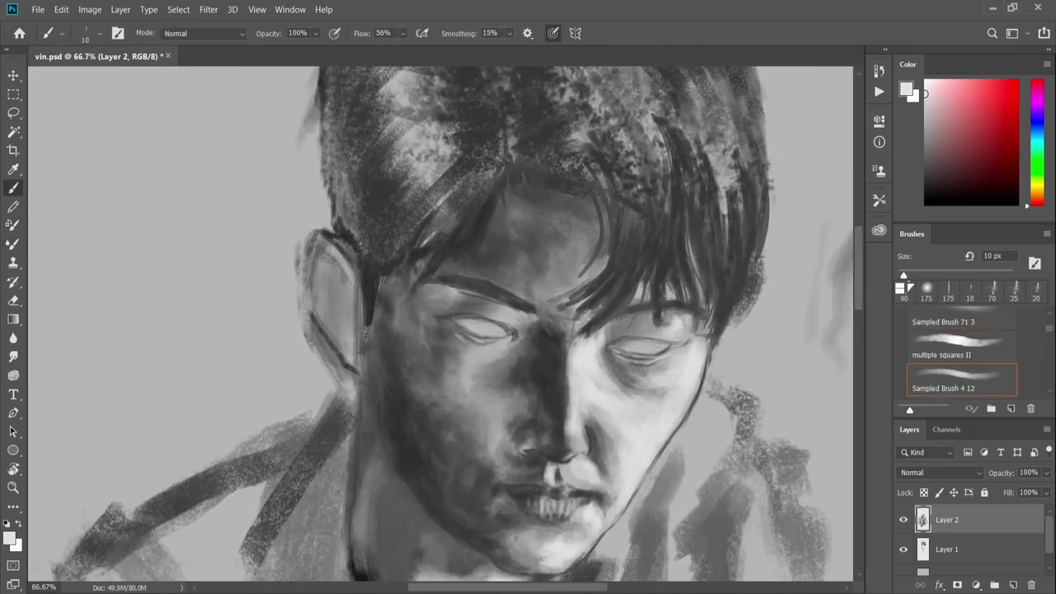
{"action": "mouse_move", "coordinate": [579, 362]}
{"action": "left_mouse_down"}
{"action": "mouse_move", "coordinate": [660, 429]}
{"action": "mouse_move", "coordinate": [594, 487]}
{"action": "mouse_move", "coordinate": [685, 355]}
{"action": "mouse_move", "coordinate": [557, 540]}
{"action": "mouse_move", "coordinate": [526, 546]}
{"action": "left_mouse_up"}
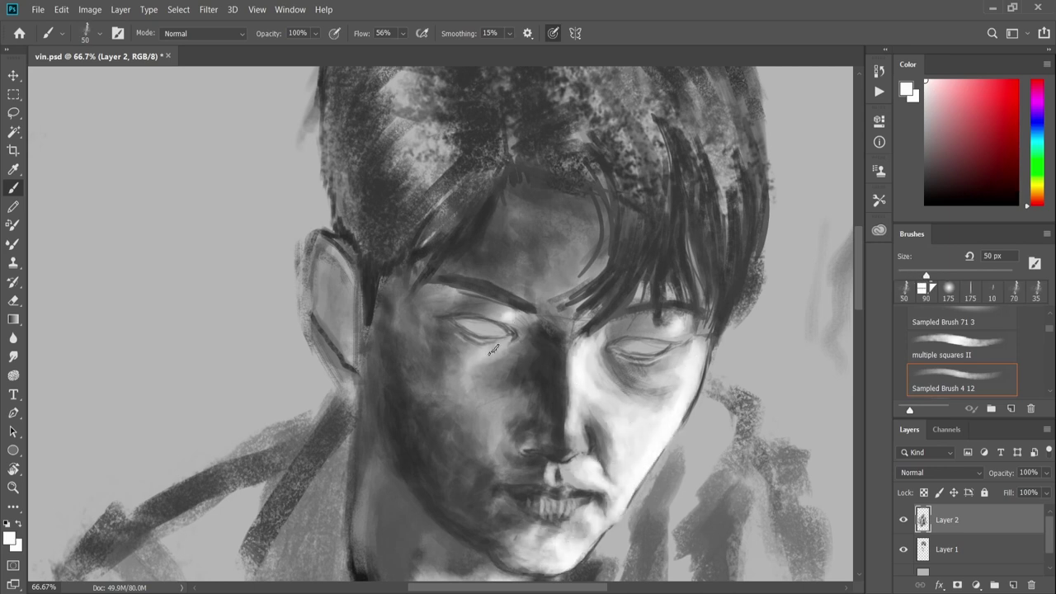
{"action": "left_click", "coordinate": [549, 293], "text": "alt"}
{"action": "left_click_drag", "start_coordinate": [522, 269], "coordinate": [532, 293]}
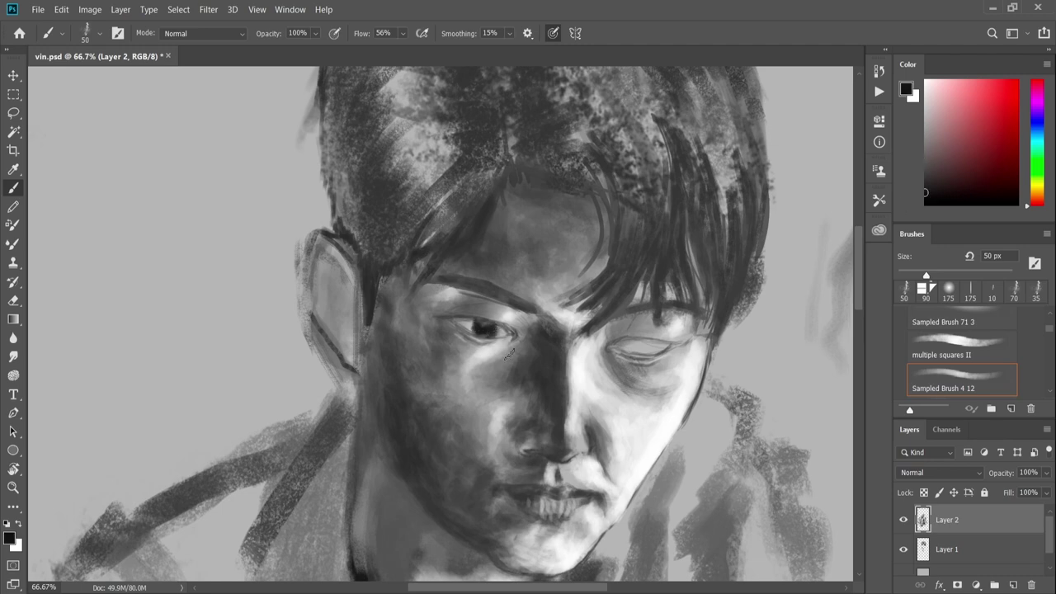
- Deepen the left eye's pupil and darken its upper eyelid and lower lid with a 5–8 px brush
{"action": "scroll", "coordinate": [505, 353], "scroll_direction": "up", "scroll_amount": 3}
{"action": "mouse_move", "coordinate": [578, 322]}
{"action": "left_mouse_down"}
{"action": "mouse_move", "coordinate": [627, 363]}
{"action": "mouse_move", "coordinate": [550, 369]}
{"action": "mouse_move", "coordinate": [718, 368]}
{"action": "mouse_move", "coordinate": [701, 404]}
{"action": "left_mouse_up"}
{"action": "key", "text": "bracketleft"}
{"action": "key", "text": "bracketright"}
{"action": "key", "text": "bracketright"}
{"action": "key", "text": "bracketright"}
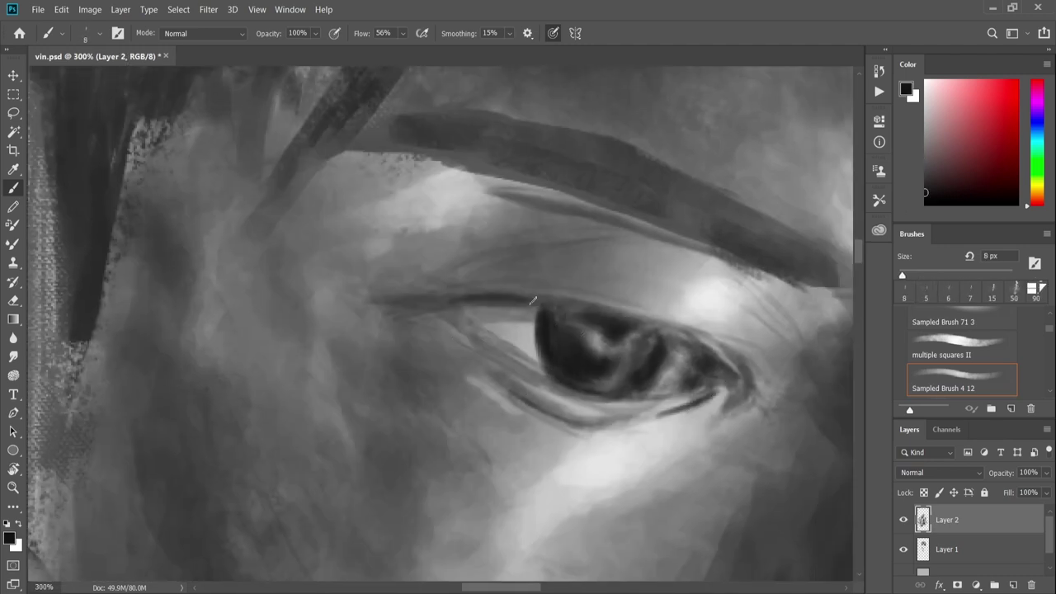
{"action": "left_click_drag", "start_coordinate": [450, 297], "coordinate": [693, 334]}
{"action": "left_click_drag", "start_coordinate": [470, 363], "coordinate": [585, 417]}
- Darken the left eye's inner corner and surroundings at 20 px, then return to a 7 px black brush
{"action": "key", "text": "bracketright"}
{"action": "key", "text": "bracketright"}
{"action": "key", "text": "bracketright"}
{"action": "left_click_drag", "start_coordinate": [388, 297], "coordinate": [462, 355]}
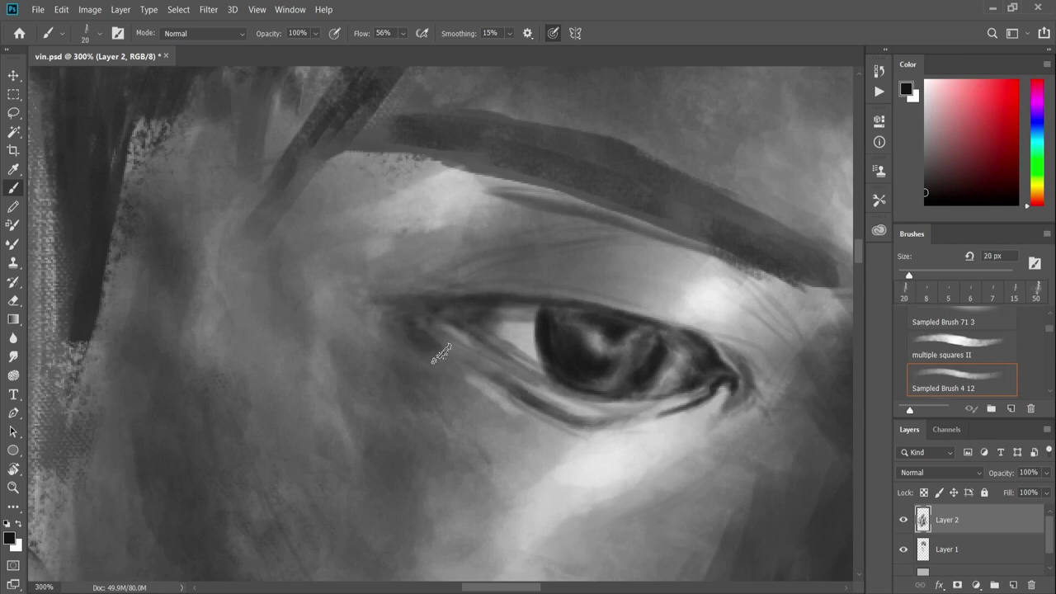
{"action": "left_click_drag", "start_coordinate": [479, 310], "coordinate": [536, 363]}
{"action": "left_click", "coordinate": [601, 335], "text": "alt"}
{"action": "key", "text": "d"}
{"action": "key", "text": "bracketleft"}
{"action": "key", "text": "bracketleft"}
{"action": "key", "text": "bracketleft"}
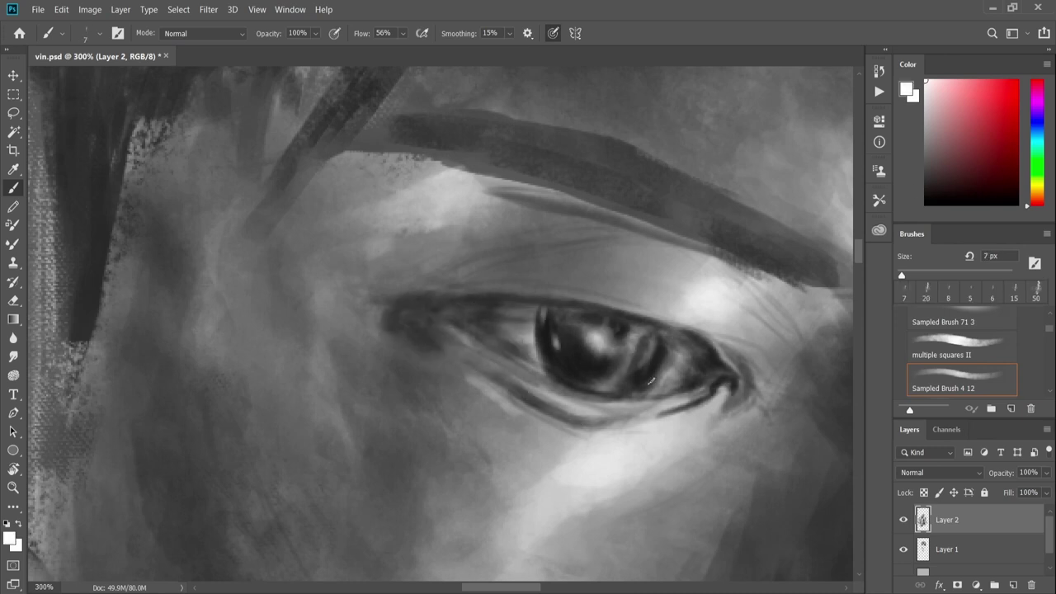
{"action": "key", "text": "ctrl+minus"}
{"action": "key", "text": "ctrl+minus"}
{"action": "key", "text": "ctrl+minus"}
{"action": "key", "text": "ctrl+minus"}
- Paint the right eye's dark iris, upper eyelid line, lower lash line and inner corner
{"action": "left_click_drag", "start_coordinate": [660, 320], "coordinate": [718, 363]}
{"action": "scroll", "coordinate": [684, 343], "scroll_direction": "up", "scroll_amount": 1}
{"action": "key", "text": "bracketleft"}
{"action": "key", "text": "bracketleft"}
{"action": "key", "text": "bracketleft"}
{"action": "mouse_move", "coordinate": [611, 388]}
{"action": "left_mouse_down"}
{"action": "mouse_move", "coordinate": [609, 304]}
{"action": "mouse_move", "coordinate": [540, 318]}
{"action": "left_mouse_up"}
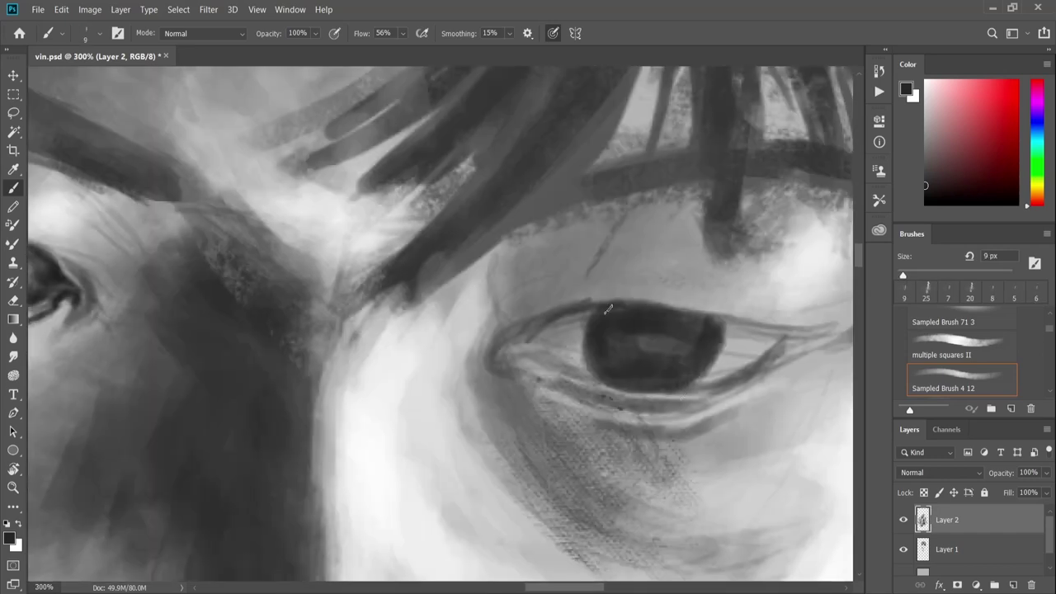
{"action": "key", "text": "bracketleft"}
{"action": "key", "text": "bracketleft"}
{"action": "key", "text": "bracketleft"}
{"action": "left_click_drag", "start_coordinate": [710, 318], "coordinate": [817, 334]}
{"action": "left_click_drag", "start_coordinate": [677, 388], "coordinate": [780, 357]}
{"action": "mouse_move", "coordinate": [528, 323]}
{"action": "left_mouse_down"}
{"action": "mouse_move", "coordinate": [498, 363]}
{"action": "mouse_move", "coordinate": [573, 377]}
{"action": "mouse_move", "coordinate": [632, 406]}
{"action": "left_mouse_up"}
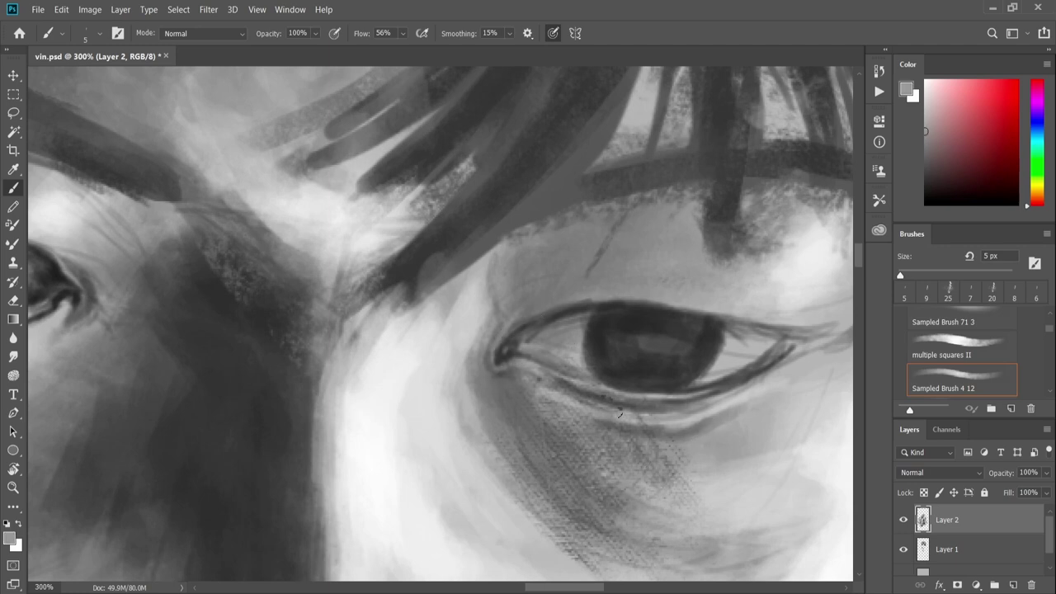
- Undo an 80 px soft stroke beside the eye and darken the lower iris at 15 px
{"action": "key", "text": "bracketright"}
{"action": "key", "text": "bracketright"}
{"action": "key", "text": "bracketright"}
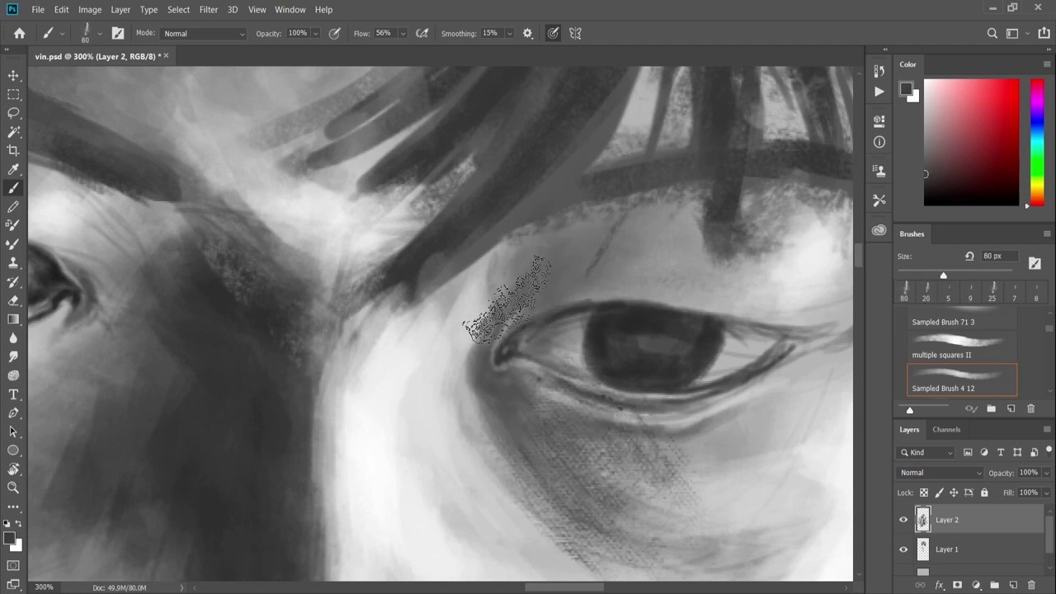
{"action": "left_click_drag", "start_coordinate": [796, 470], "coordinate": [693, 499]}
{"action": "key", "text": "ctrl+z"}
{"action": "key", "text": "bracketleft"}
{"action": "key", "text": "bracketleft"}
{"action": "key", "text": "bracketleft"}
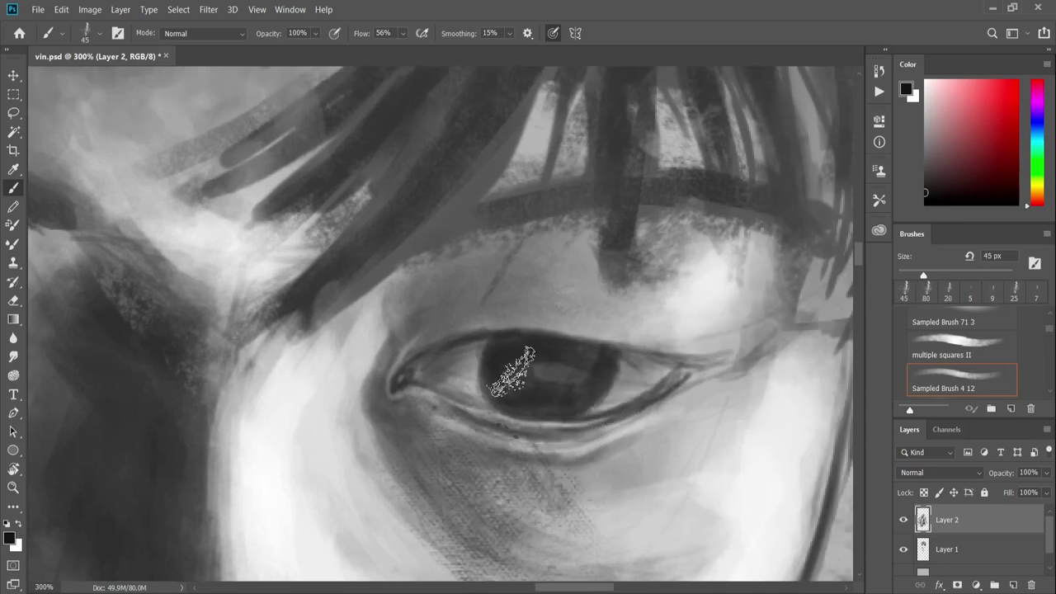
{"action": "mouse_move", "coordinate": [551, 363]}
{"action": "left_mouse_down"}
{"action": "mouse_move", "coordinate": [574, 395]}
{"action": "mouse_move", "coordinate": [612, 330]}
{"action": "left_mouse_up"}
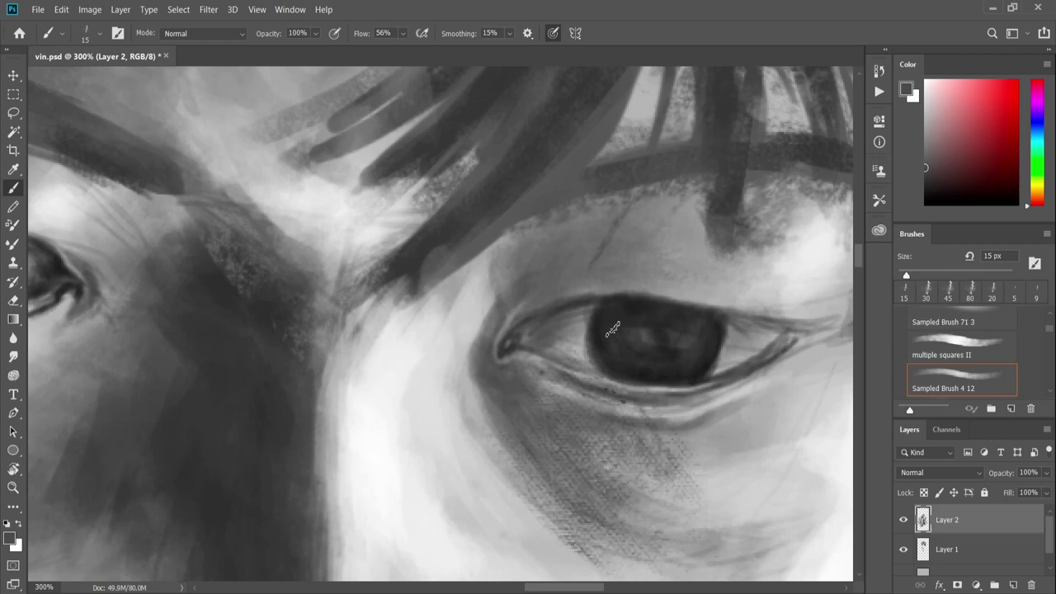
- Narrow the right iris by lightening both edges, then repaint it in darker grey at 10 px
{"action": "left_click_drag", "start_coordinate": [726, 323], "coordinate": [709, 376]}
{"action": "key", "text": "bracketleft"}
{"action": "key", "text": "bracketleft"}
{"action": "key", "text": "bracketleft"}
{"action": "left_click_drag", "start_coordinate": [589, 368], "coordinate": [590, 325]}
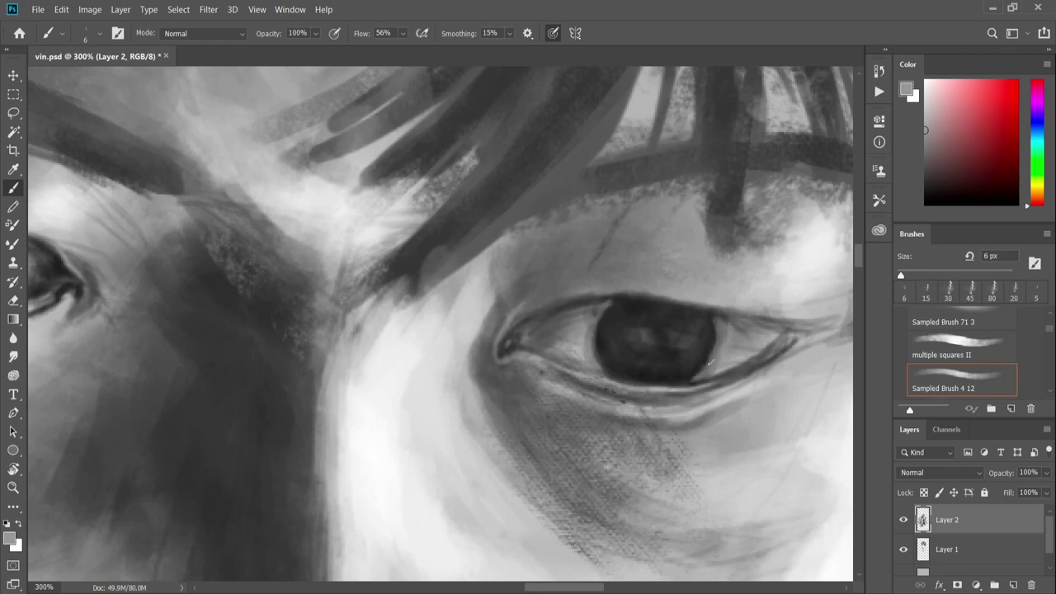
{"action": "left_click", "coordinate": [605, 331], "text": "alt"}
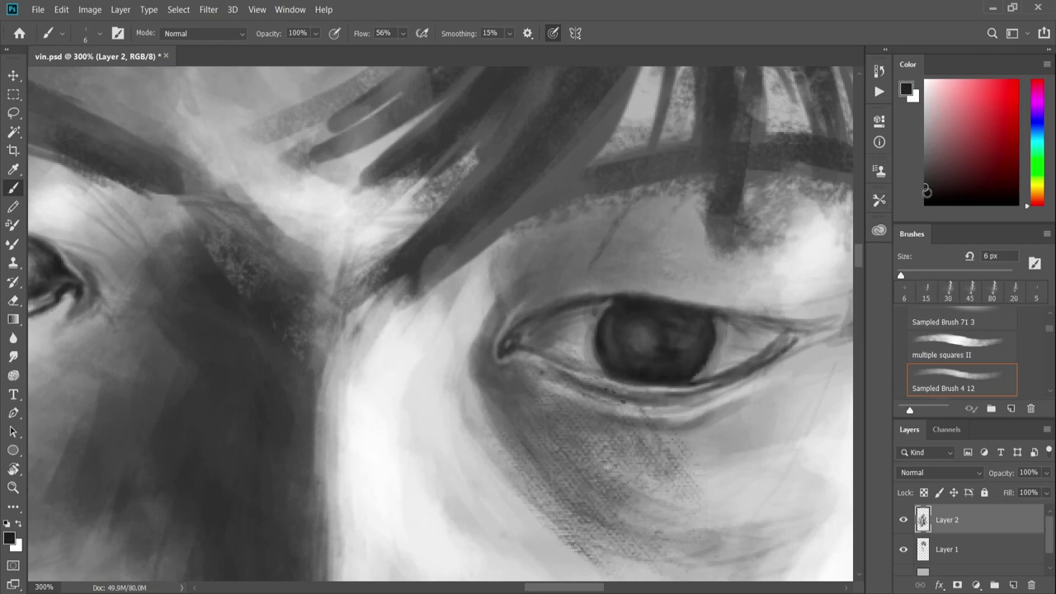
{"action": "key", "text": "bracketright"}
{"action": "key", "text": "bracketright"}
{"action": "key", "text": "bracketright"}
{"action": "mouse_move", "coordinate": [648, 322]}
{"action": "left_mouse_down"}
{"action": "mouse_move", "coordinate": [644, 356]}
{"action": "mouse_move", "coordinate": [691, 328]}
{"action": "mouse_move", "coordinate": [690, 367]}
{"action": "left_mouse_up"}
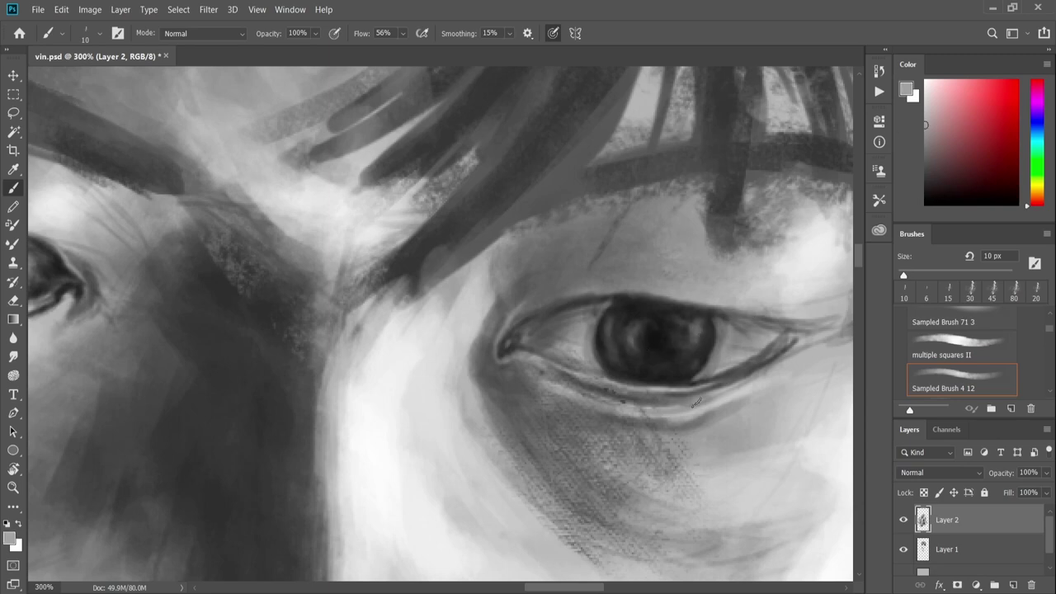
- Choose darker and then lighter greys from the painting, with the brush set to 8 px
{"action": "key", "text": "ctrl+0"}
{"action": "scroll", "coordinate": [682, 418], "scroll_direction": "up", "scroll_amount": 3}
{"action": "left_click", "coordinate": [682, 418], "text": "alt"}
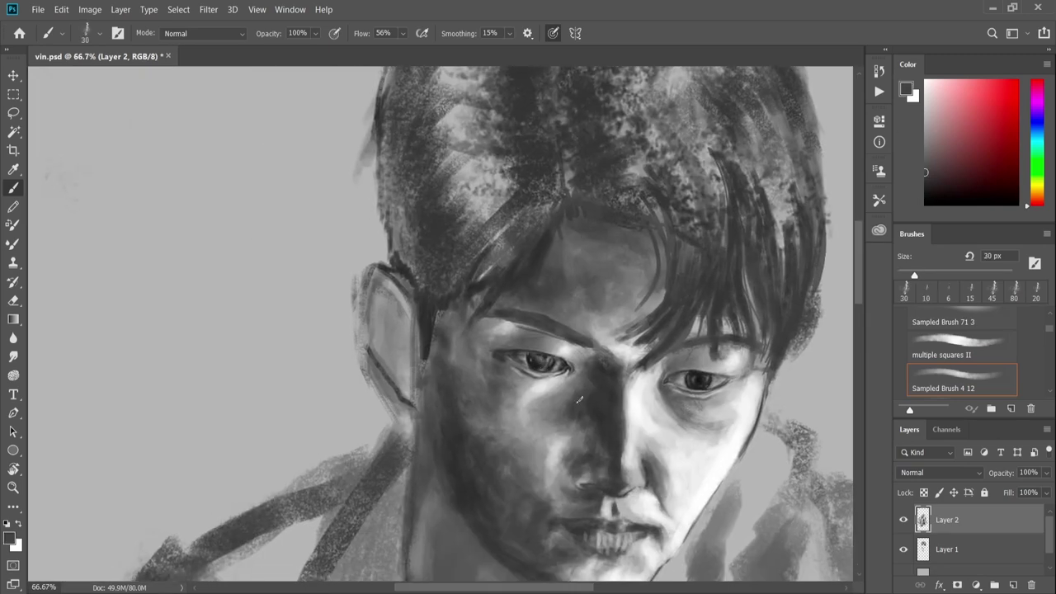
{"action": "scroll", "coordinate": [538, 369], "scroll_direction": "up", "scroll_amount": 3}
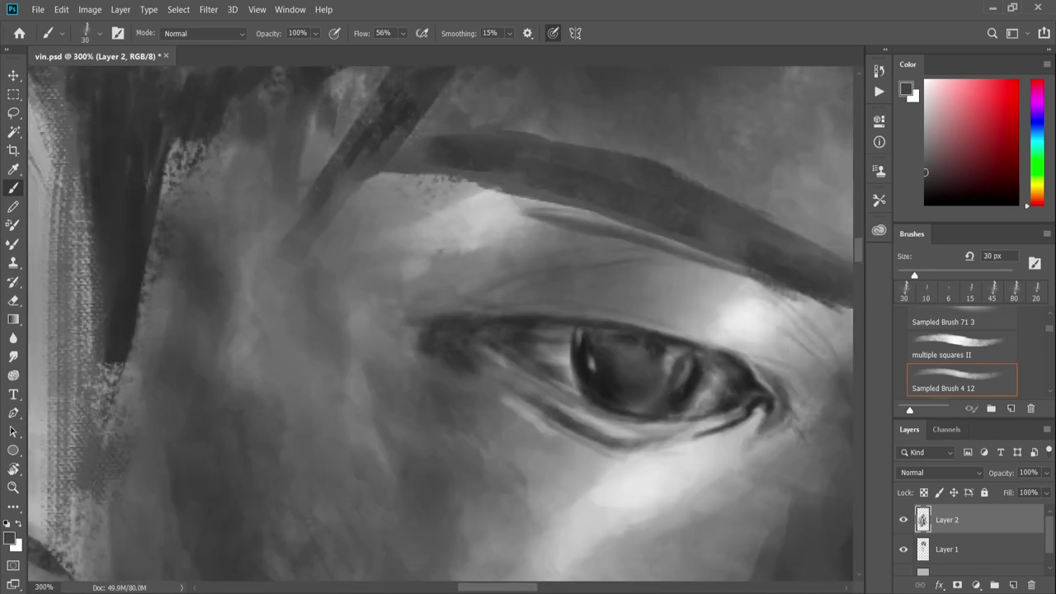
{"action": "key", "text": "ctrl+0"}
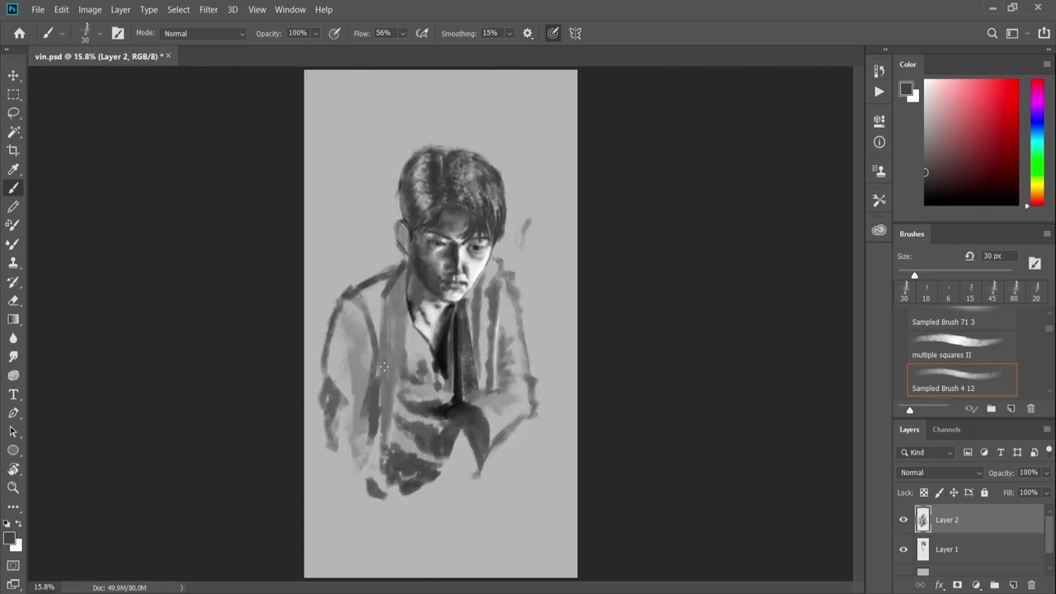
{"action": "scroll", "coordinate": [453, 217], "scroll_direction": "up", "scroll_amount": 4}
{"action": "scroll", "coordinate": [575, 374], "scroll_direction": "up", "scroll_amount": 4}
{"action": "left_click", "coordinate": [541, 286], "text": "alt"}
{"action": "key", "text": "bracketleft"}
{"action": "key", "text": "bracketleft"}
{"action": "key", "text": "bracketleft"}
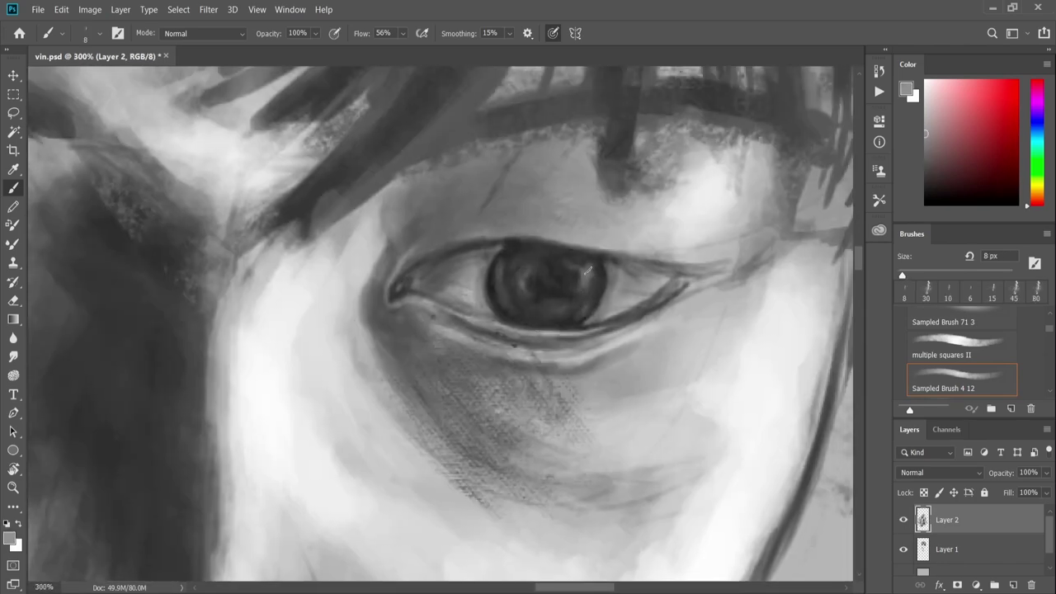
- Pick a near-white at 3 px for the eye highlight, then sample the pupil's black at 10 px
{"action": "left_click", "coordinate": [524, 280], "text": "alt"}
{"action": "key", "text": "bracketleft"}
{"action": "key", "text": "bracketleft"}
{"action": "key", "text": "bracketleft"}
{"action": "key", "text": "ctrl+0"}
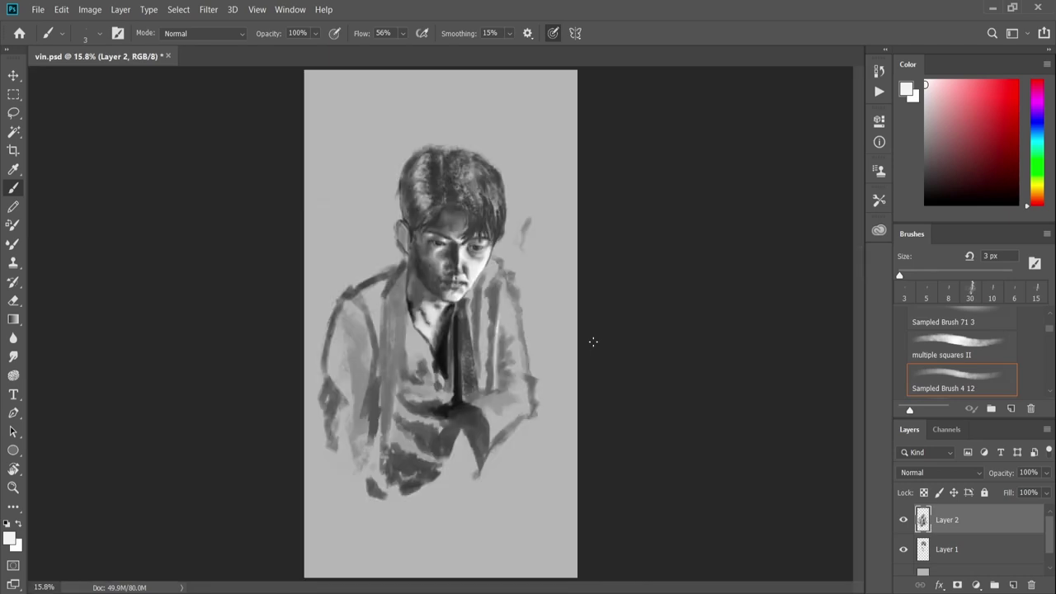
{"action": "scroll", "coordinate": [574, 323], "scroll_direction": "up", "scroll_amount": 5}
{"action": "key", "text": "bracketright"}
{"action": "key", "text": "bracketright"}
{"action": "key", "text": "bracketright"}
{"action": "left_click", "coordinate": [433, 324], "text": "alt"}
{"action": "key", "text": "bracketright"}
{"action": "key", "text": "bracketright"}
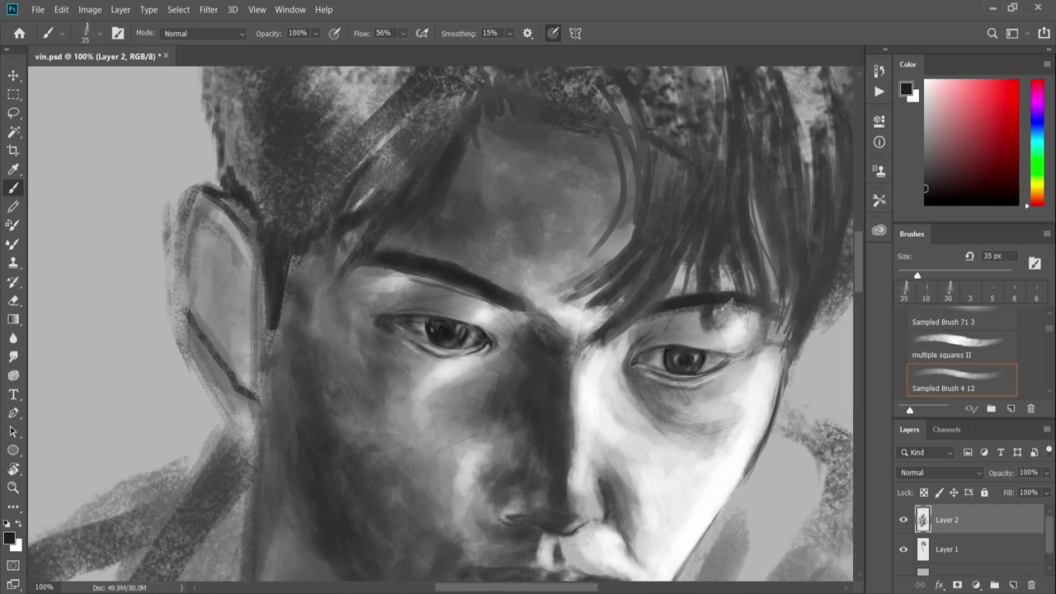
- Darken the right upper eyelid, lighten along the eyebrow with light grey, then switch to 8 px black
{"action": "left_click_drag", "start_coordinate": [666, 349], "coordinate": [769, 364]}
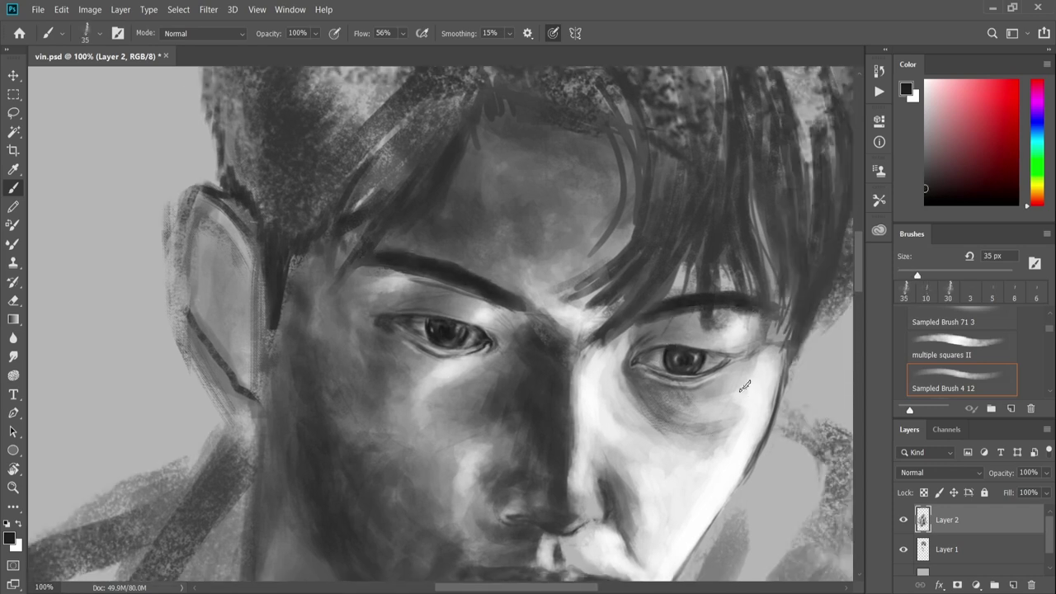
{"action": "left_click", "coordinate": [745, 386], "text": "alt"}
{"action": "left_click_drag", "start_coordinate": [649, 298], "coordinate": [767, 296]}
{"action": "key", "text": "bracketleft"}
{"action": "key", "text": "bracketleft"}
{"action": "key", "text": "bracketleft"}
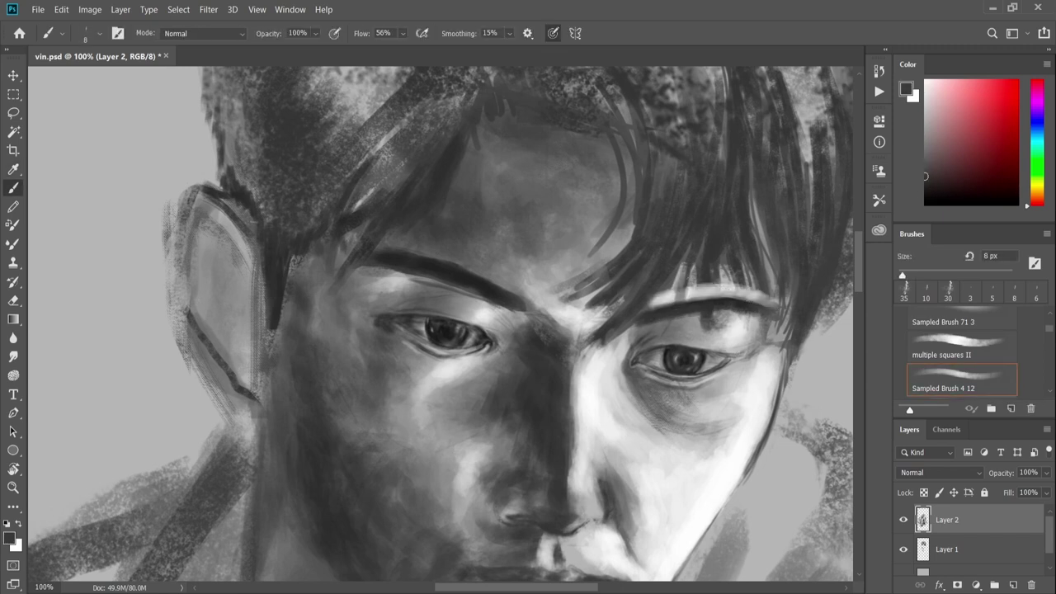
{"action": "key", "text": "d"}
- Paint dark hair strands falling over the right eyebrow and eyelid with an 8–25 px brush
{"action": "mouse_move", "coordinate": [685, 266]}
{"action": "left_mouse_down"}
{"action": "mouse_move", "coordinate": [672, 330]}
{"action": "mouse_move", "coordinate": [726, 330]}
{"action": "left_mouse_up"}
{"action": "key", "text": "bracketright"}
{"action": "key", "text": "bracketright"}
{"action": "key", "text": "bracketright"}
{"action": "left_click_drag", "start_coordinate": [710, 216], "coordinate": [711, 306]}
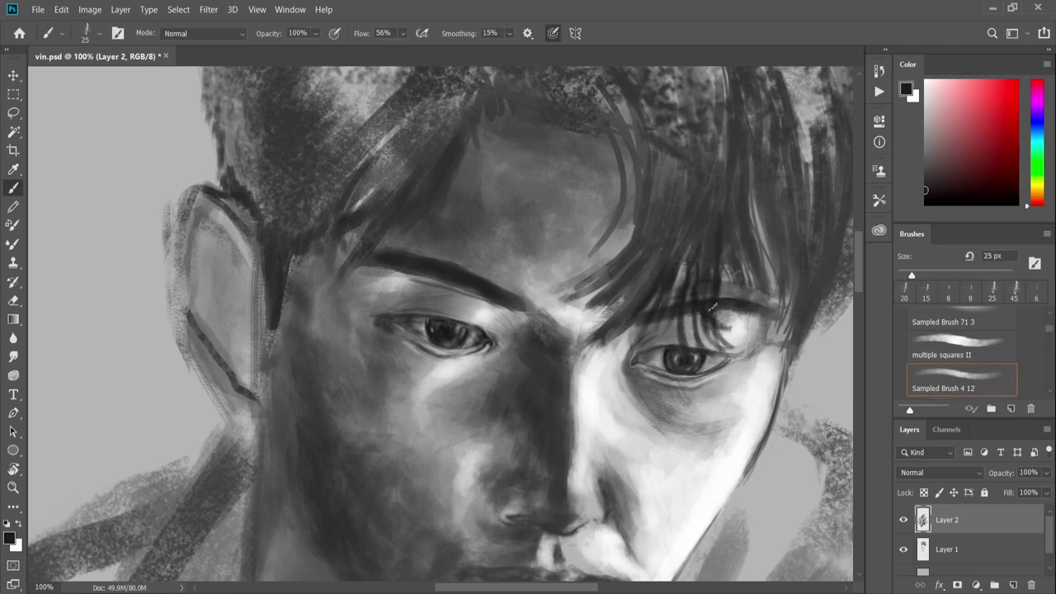
{"action": "left_click_drag", "start_coordinate": [726, 247], "coordinate": [739, 355]}
{"action": "left_click_drag", "start_coordinate": [685, 241], "coordinate": [611, 388]}
{"action": "left_click_drag", "start_coordinate": [755, 206], "coordinate": [764, 318]}
- Zoom in on the chin and neck and paint dark strokes near the chin
{"action": "key", "text": "bracketleft"}
{"action": "key", "text": "bracketleft"}
{"action": "key", "text": "bracketleft"}
{"action": "key", "text": "ctrl+0"}
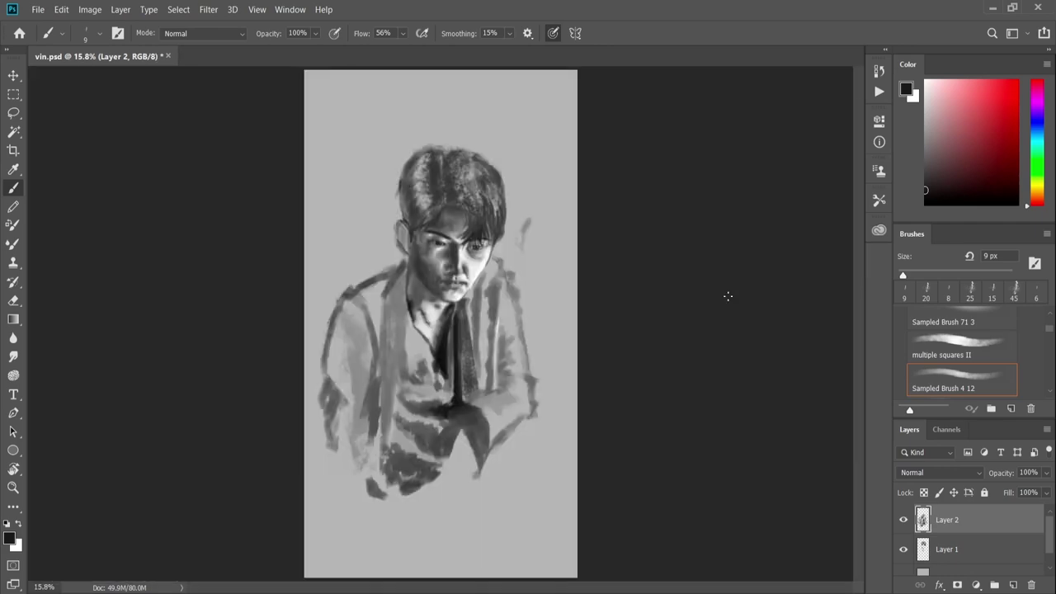
{"action": "key", "text": "ctrl+plus"}
{"action": "key", "text": "ctrl+plus"}
{"action": "key", "text": "ctrl+plus"}
{"action": "key", "text": "bracketright"}
{"action": "key", "text": "bracketright"}
{"action": "key", "text": "bracketright"}
{"action": "mouse_move", "coordinate": [505, 139]}
{"action": "left_mouse_down"}
{"action": "mouse_move", "coordinate": [462, 153]}
{"action": "mouse_move", "coordinate": [482, 189]}
{"action": "left_mouse_up"}
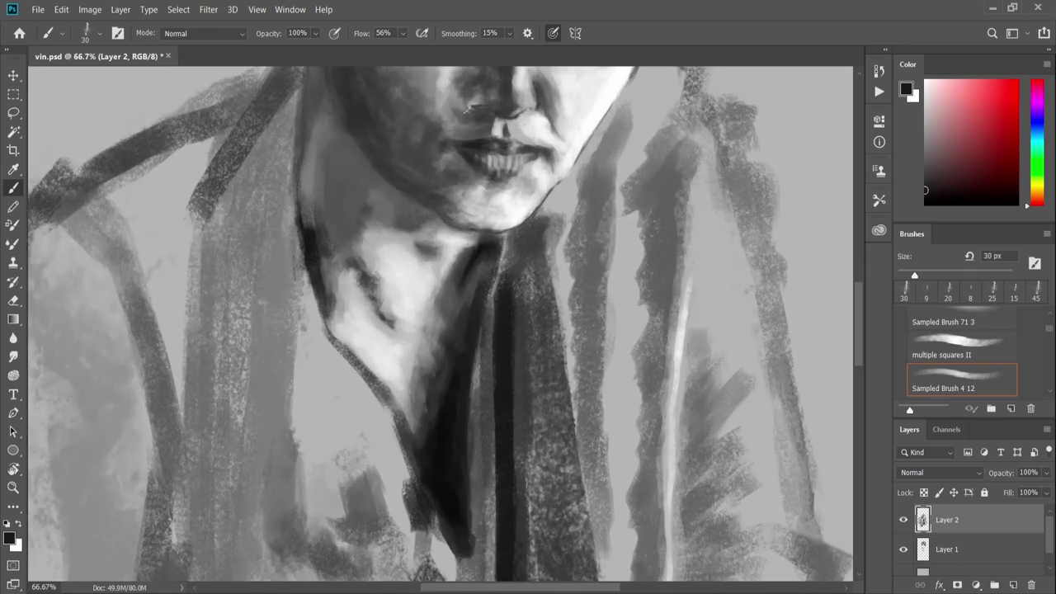
- Darken the shadow under the chin and add light grey highlights along the neck
{"action": "left_click_drag", "start_coordinate": [470, 107], "coordinate": [427, 190]}
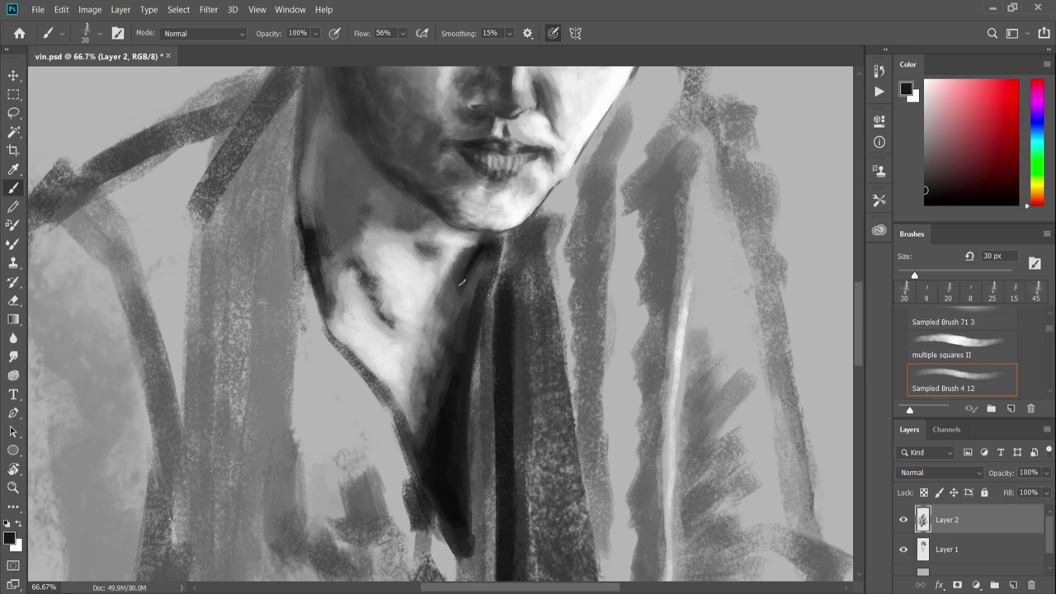
{"action": "mouse_move", "coordinate": [463, 283]}
{"action": "left_mouse_down"}
{"action": "mouse_move", "coordinate": [544, 300]}
{"action": "mouse_move", "coordinate": [511, 330]}
{"action": "left_mouse_up"}
{"action": "left_click", "coordinate": [471, 281], "text": "alt"}
{"action": "left_click_drag", "start_coordinate": [499, 276], "coordinate": [528, 336]}
{"action": "left_click_drag", "start_coordinate": [441, 250], "coordinate": [463, 229]}
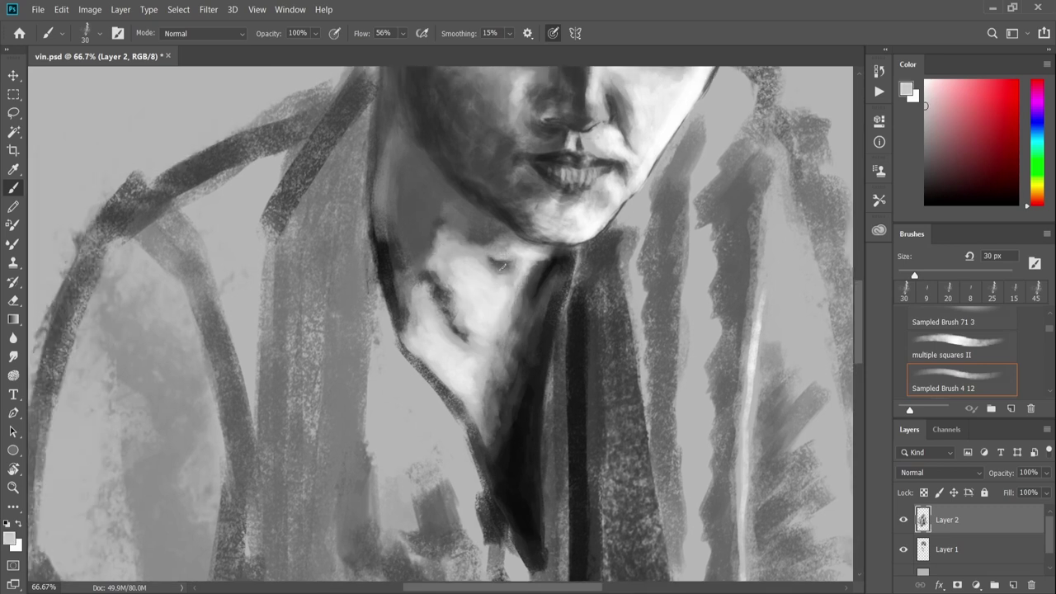
- Edge the lapel with near-black strokes using a 100 px brush
{"action": "left_click", "coordinate": [925, 177]}
{"action": "key", "text": "bracketright"}
{"action": "key", "text": "bracketright"}
{"action": "key", "text": "bracketright"}
{"action": "mouse_move", "coordinate": [503, 330]}
{"action": "left_mouse_down"}
{"action": "mouse_move", "coordinate": [472, 442]}
{"action": "mouse_move", "coordinate": [494, 453]}
{"action": "mouse_move", "coordinate": [541, 330]}
{"action": "left_mouse_up"}
{"action": "left_click_drag", "start_coordinate": [541, 273], "coordinate": [466, 388]}
- Sample light grey and near-black from the painting, then fit the whole portrait in the window
{"action": "left_click", "coordinate": [449, 272], "text": "alt"}
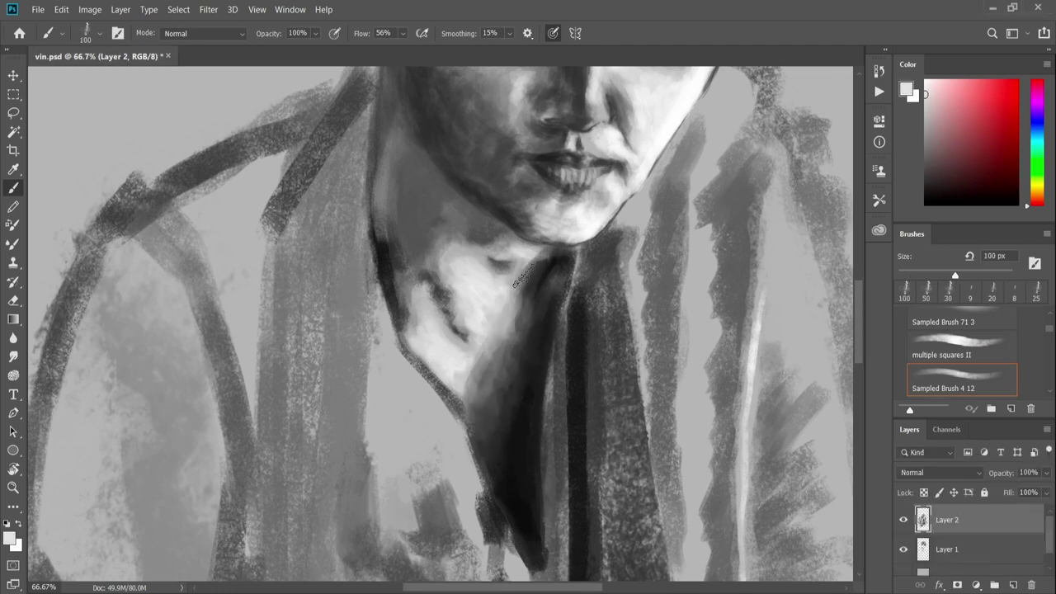
{"action": "key", "text": "i"}
{"action": "key", "text": "b"}
{"action": "left_click", "coordinate": [421, 199], "text": "alt"}
{"action": "scroll", "coordinate": [471, 283], "scroll_direction": "up", "scroll_amount": 8}
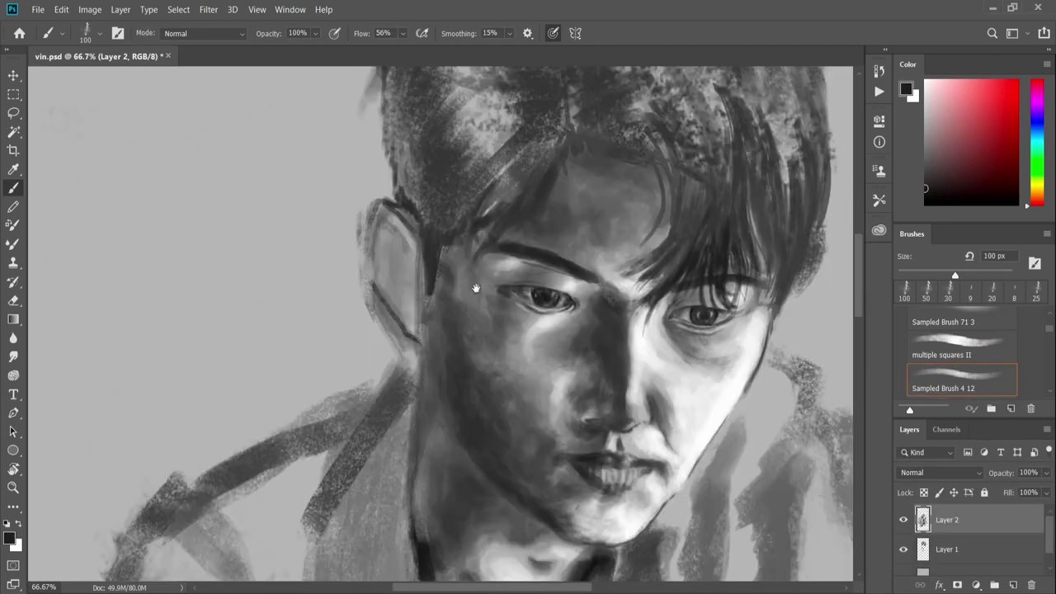
{"action": "scroll", "coordinate": [575, 406], "scroll_direction": "up", "scroll_amount": 2}
{"action": "key", "text": "ctrl+0"}
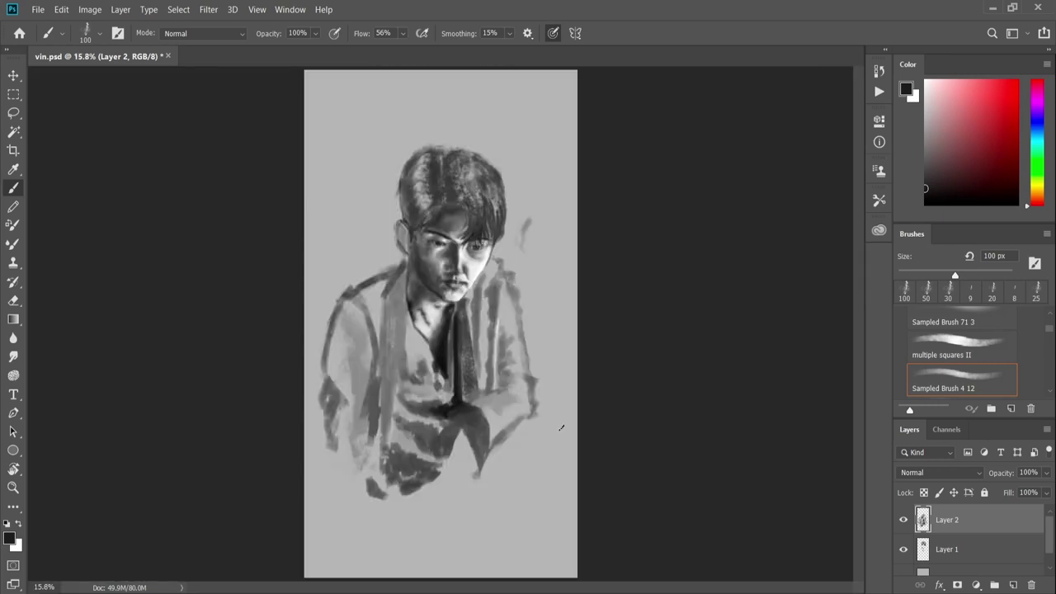
- Darken the top and sides of the hair with a 250 px brush, undoing an accidental layer merge
{"action": "key", "text": "bracketright"}
{"action": "key", "text": "bracketright"}
{"action": "key", "text": "bracketright"}
{"action": "mouse_move", "coordinate": [439, 192]}
{"action": "left_mouse_down"}
{"action": "mouse_move", "coordinate": [408, 161]}
{"action": "mouse_move", "coordinate": [495, 223]}
{"action": "left_mouse_up"}
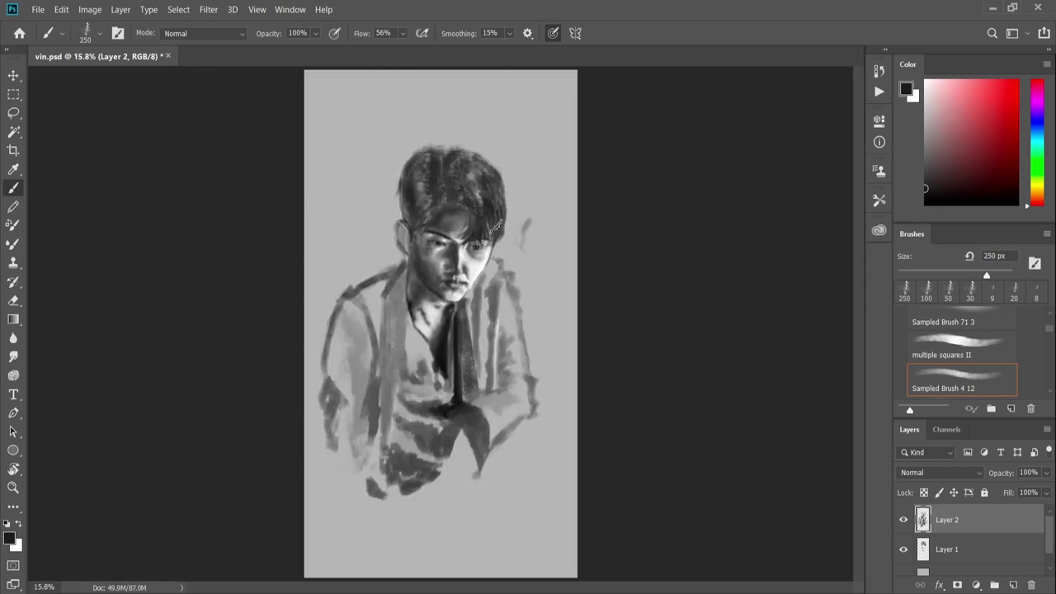
{"action": "mouse_move", "coordinate": [463, 157]}
{"action": "left_mouse_down"}
{"action": "mouse_move", "coordinate": [499, 231]}
{"action": "mouse_move", "coordinate": [415, 237]}
{"action": "mouse_move", "coordinate": [417, 152]}
{"action": "left_mouse_up"}
{"action": "mouse_move", "coordinate": [438, 161]}
{"action": "left_mouse_down"}
{"action": "mouse_move", "coordinate": [453, 219]}
{"action": "mouse_move", "coordinate": [491, 235]}
{"action": "left_mouse_up"}
{"action": "left_click_drag", "start_coordinate": [404, 219], "coordinate": [400, 252]}
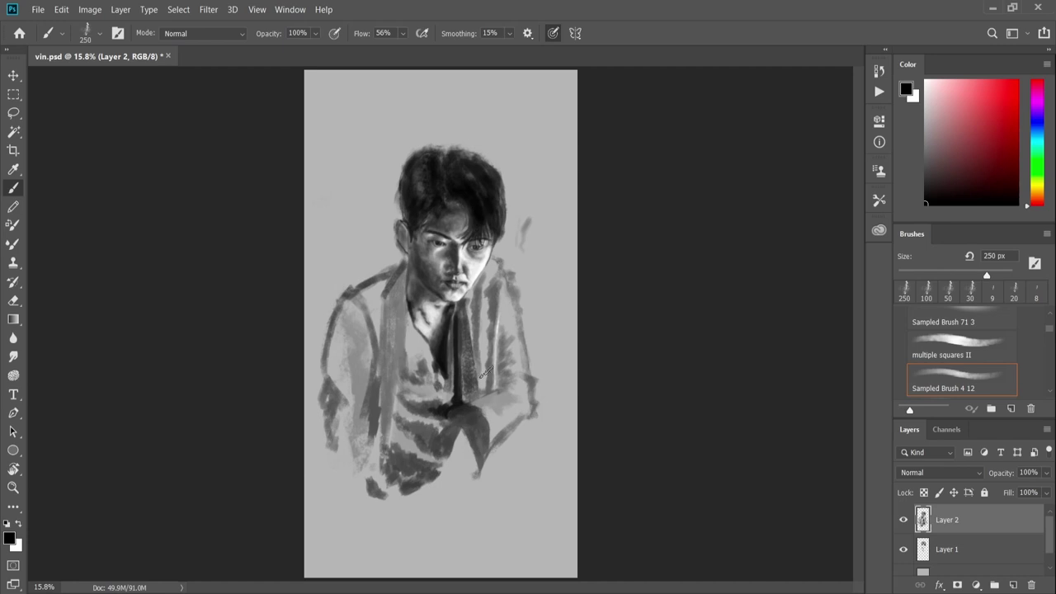
{"action": "key", "text": "ctrl+shift+e"}
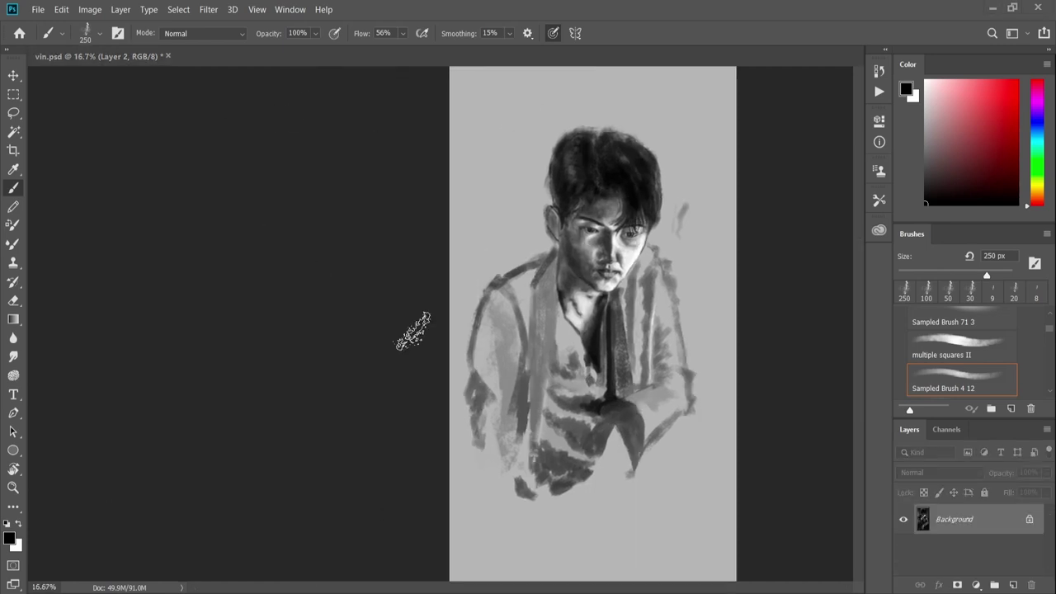
{"action": "left_click", "coordinate": [549, 363], "text": "alt"}
{"action": "key", "text": "ctrl+z"}
- Paint a dark vertical stroke on the shirt and lighten narrow strips beside it
{"action": "left_click_drag", "start_coordinate": [545, 272], "coordinate": [526, 462]}
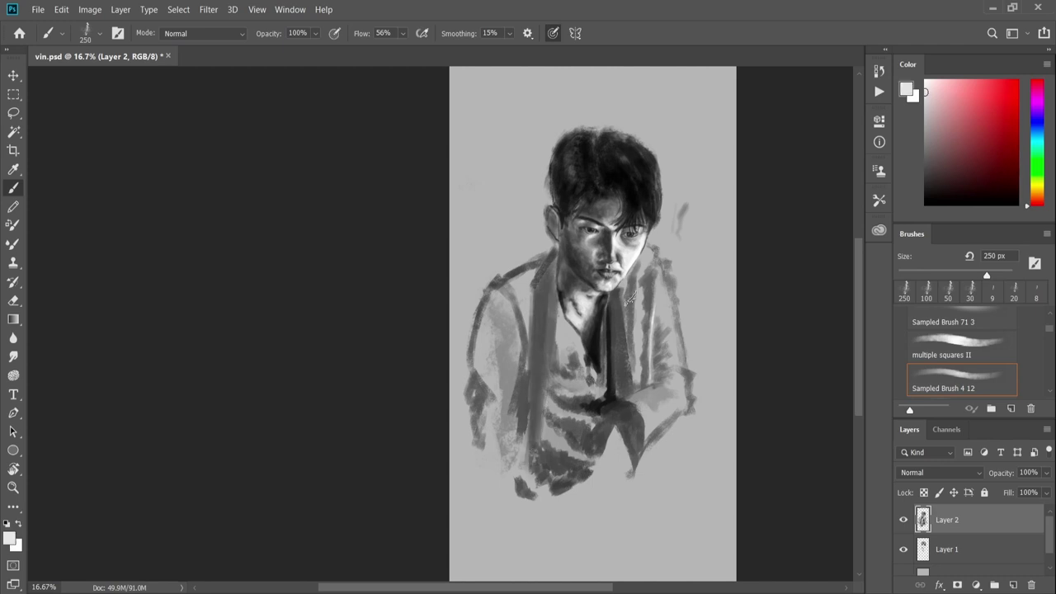
{"action": "key", "text": "bracketleft"}
{"action": "key", "text": "bracketleft"}
{"action": "key", "text": "bracketleft"}
{"action": "left_click_drag", "start_coordinate": [551, 295], "coordinate": [541, 453]}
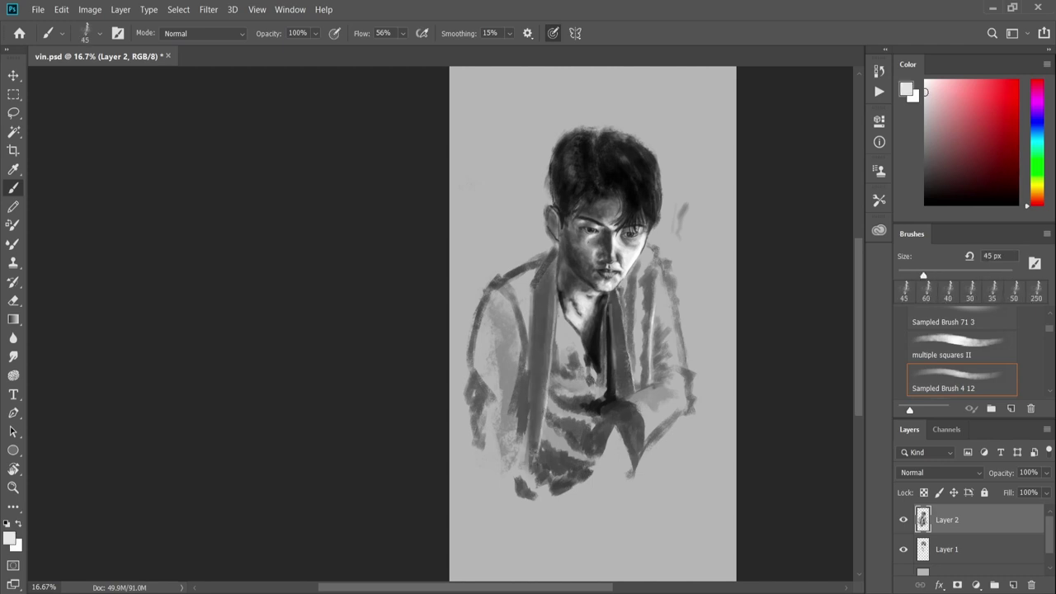
{"action": "left_click_drag", "start_coordinate": [534, 292], "coordinate": [528, 438]}
{"action": "left_click_drag", "start_coordinate": [529, 297], "coordinate": [528, 454]}
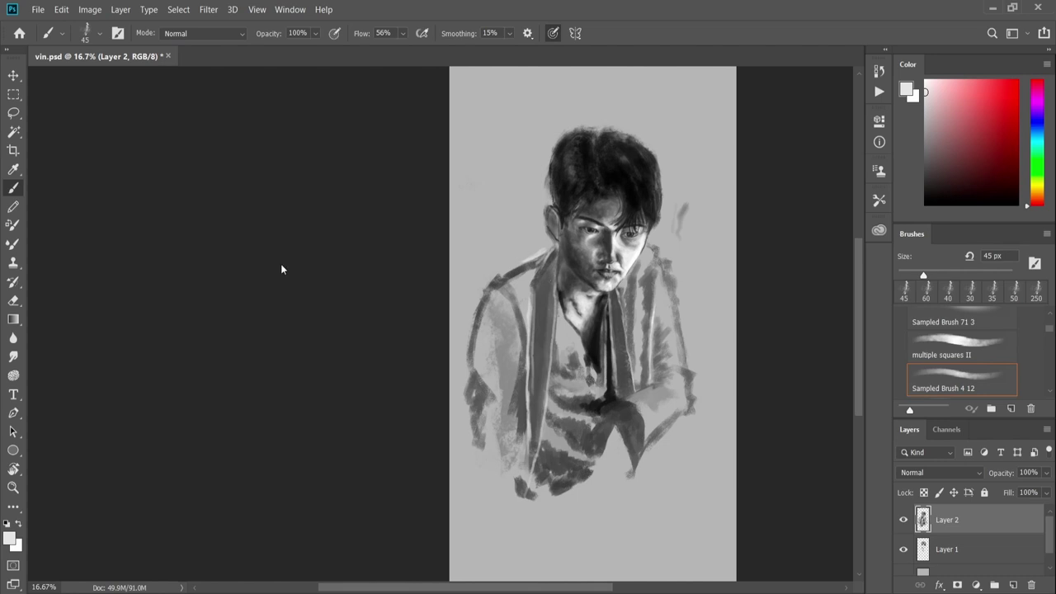
- Darken both scarf edges, the shoulder and chest, and the neck and lower right arm in darker grey
{"action": "left_click", "coordinate": [624, 330], "text": "alt"}
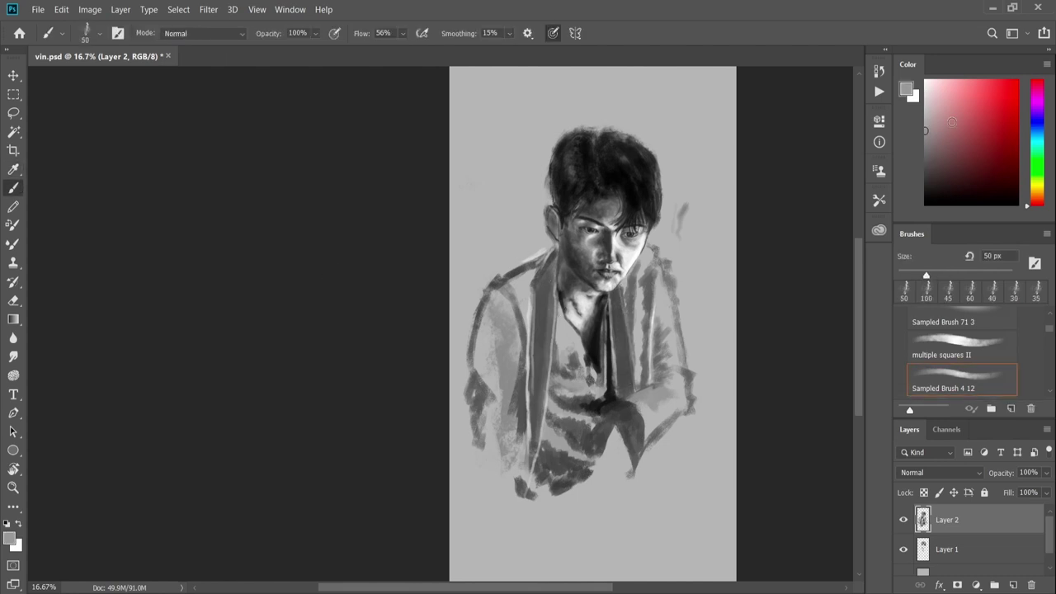
{"action": "left_click", "coordinate": [624, 330], "text": "alt"}
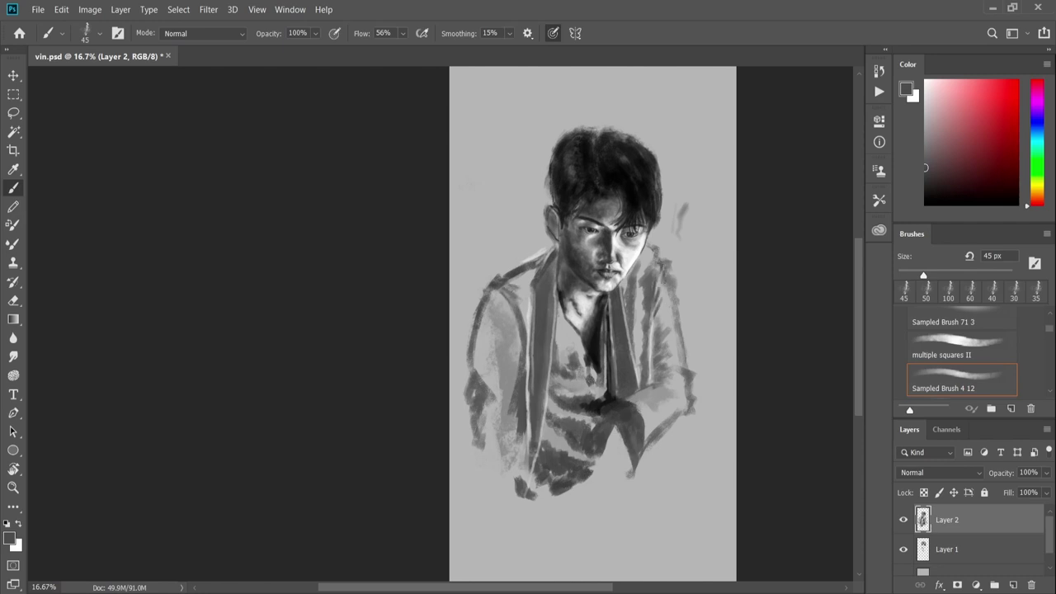
{"action": "left_click", "coordinate": [644, 249], "text": "alt"}
{"action": "left_click_drag", "start_coordinate": [545, 252], "coordinate": [533, 362]}
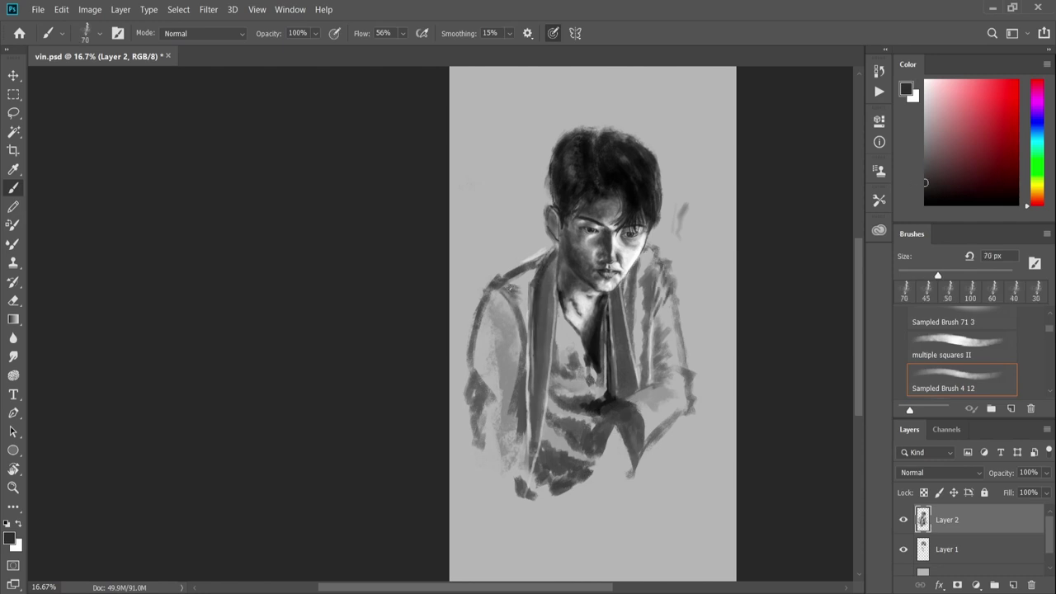
{"action": "mouse_move", "coordinate": [528, 299]}
{"action": "left_mouse_down"}
{"action": "mouse_move", "coordinate": [514, 383]}
{"action": "mouse_move", "coordinate": [505, 304]}
{"action": "left_mouse_up"}
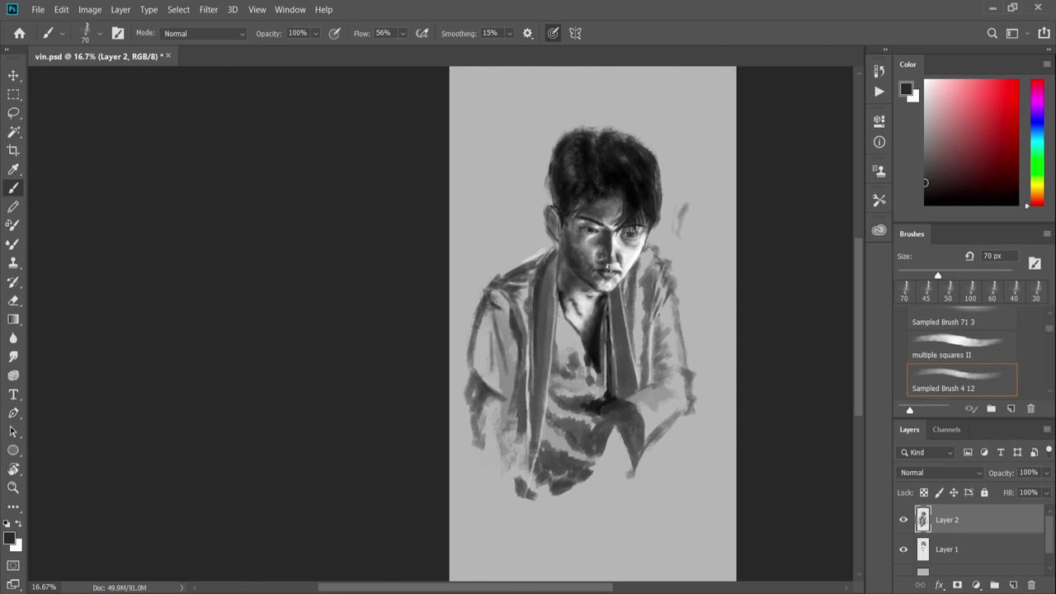
{"action": "left_click_drag", "start_coordinate": [632, 298], "coordinate": [566, 358]}
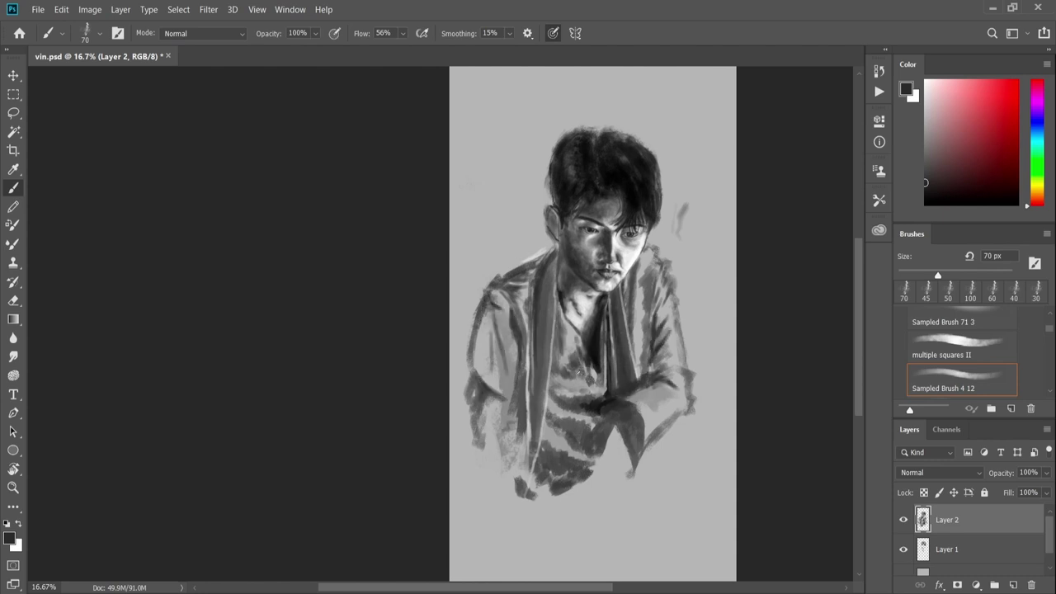
{"action": "left_click_drag", "start_coordinate": [617, 426], "coordinate": [628, 486]}
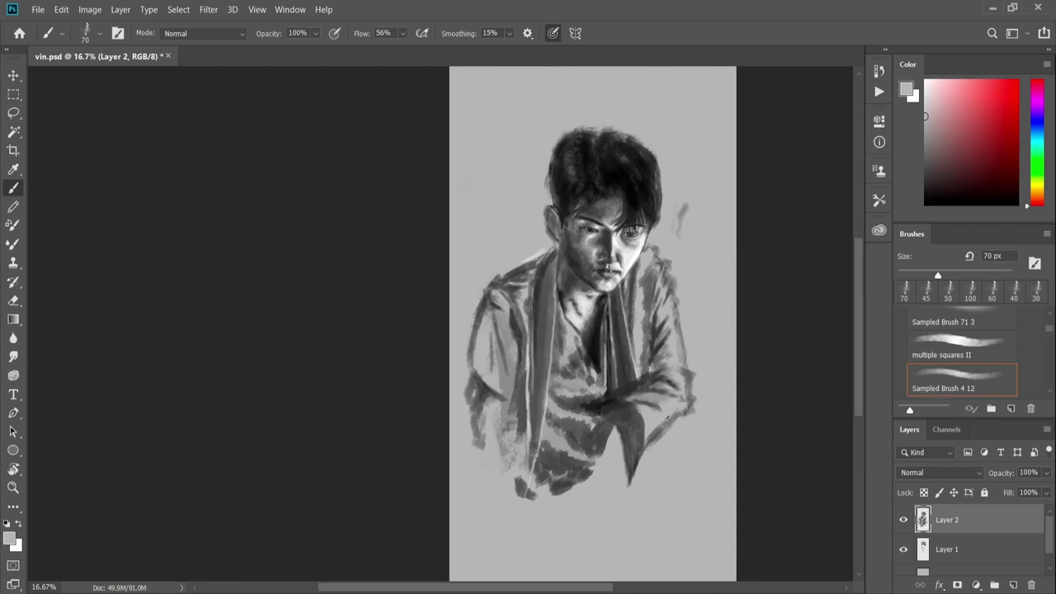
- Deepen the scarf's left edge with broad 175 px dark strokes
{"action": "key", "text": "bracketright"}
{"action": "key", "text": "bracketright"}
{"action": "key", "text": "bracketright"}
{"action": "left_click_drag", "start_coordinate": [554, 244], "coordinate": [538, 387]}
{"action": "left_click_drag", "start_coordinate": [613, 305], "coordinate": [613, 372]}
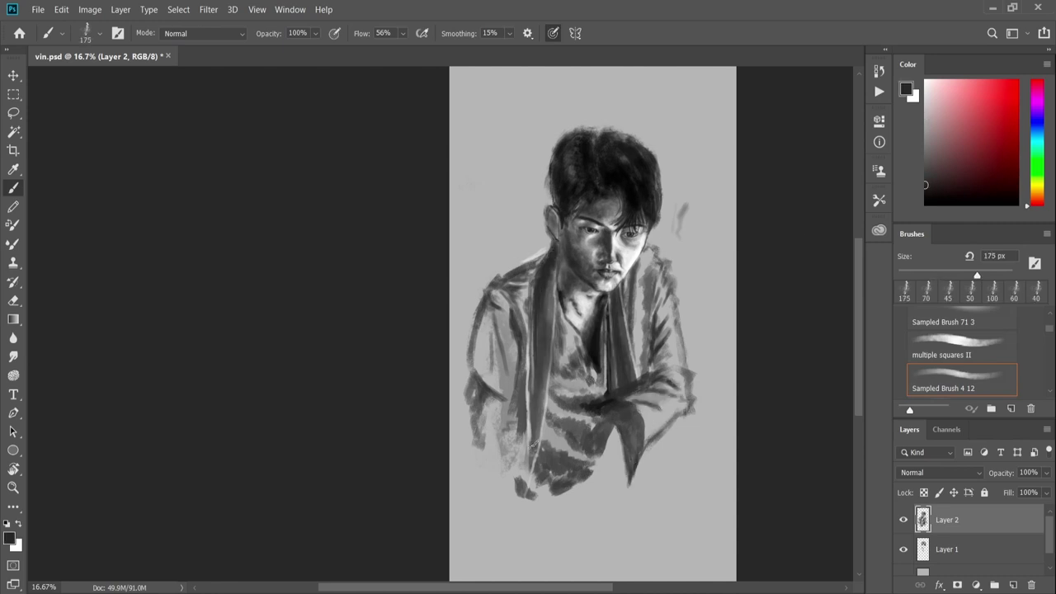
{"action": "left_click_drag", "start_coordinate": [546, 296], "coordinate": [561, 349]}
{"action": "left_click_drag", "start_coordinate": [512, 314], "coordinate": [533, 462]}
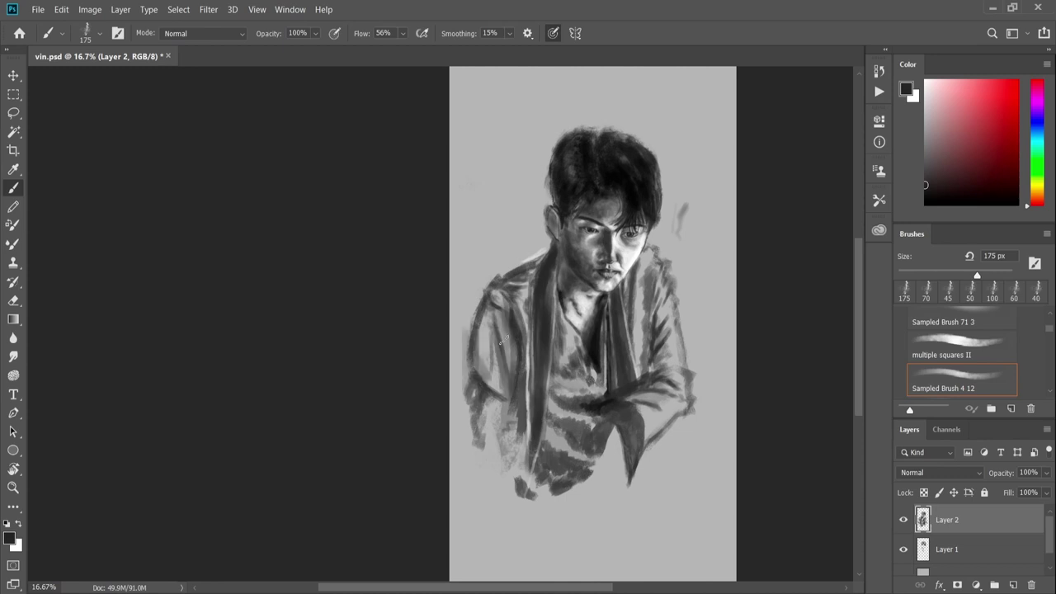
- Create Layer 3 behind the figure and fill the background with broad 800 px black strokes
{"action": "key", "text": "bracketright"}
{"action": "key", "text": "bracketright"}
{"action": "key", "text": "bracketright"}
{"action": "left_click_drag", "start_coordinate": [462, 330], "coordinate": [611, 528]}
{"action": "key", "text": "ctrl+alt+shift+n"}
{"action": "mouse_move", "coordinate": [462, 462]}
{"action": "left_mouse_down"}
{"action": "mouse_move", "coordinate": [698, 452]}
{"action": "mouse_move", "coordinate": [495, 446]}
{"action": "mouse_move", "coordinate": [644, 438]}
{"action": "left_mouse_up"}
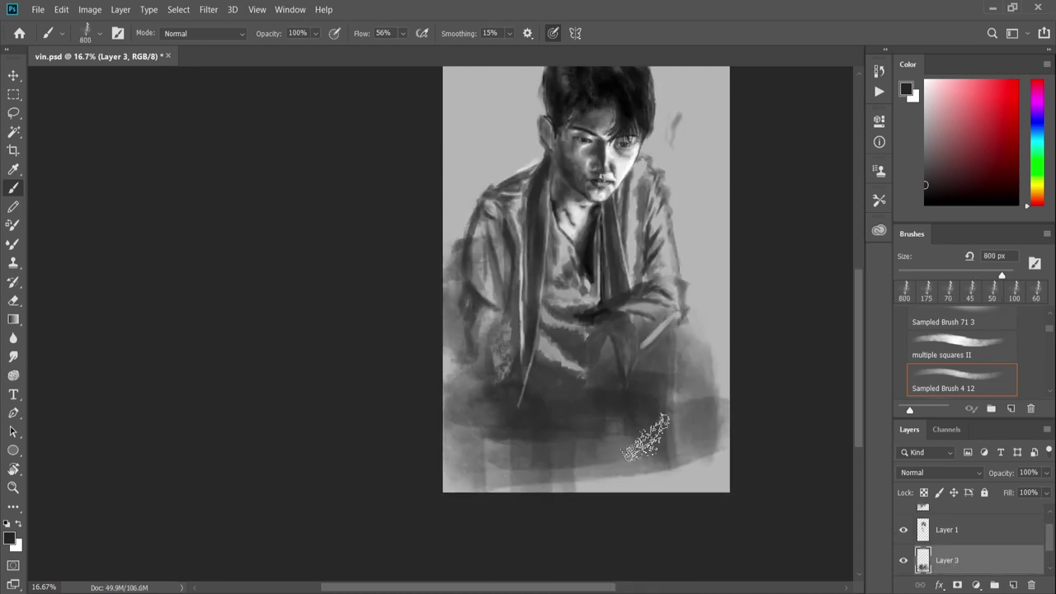
{"action": "left_click_drag", "start_coordinate": [643, 347], "coordinate": [726, 429]}
{"action": "left_click_drag", "start_coordinate": [726, 182], "coordinate": [742, 256]}
{"action": "left_click_drag", "start_coordinate": [652, 429], "coordinate": [652, 148]}
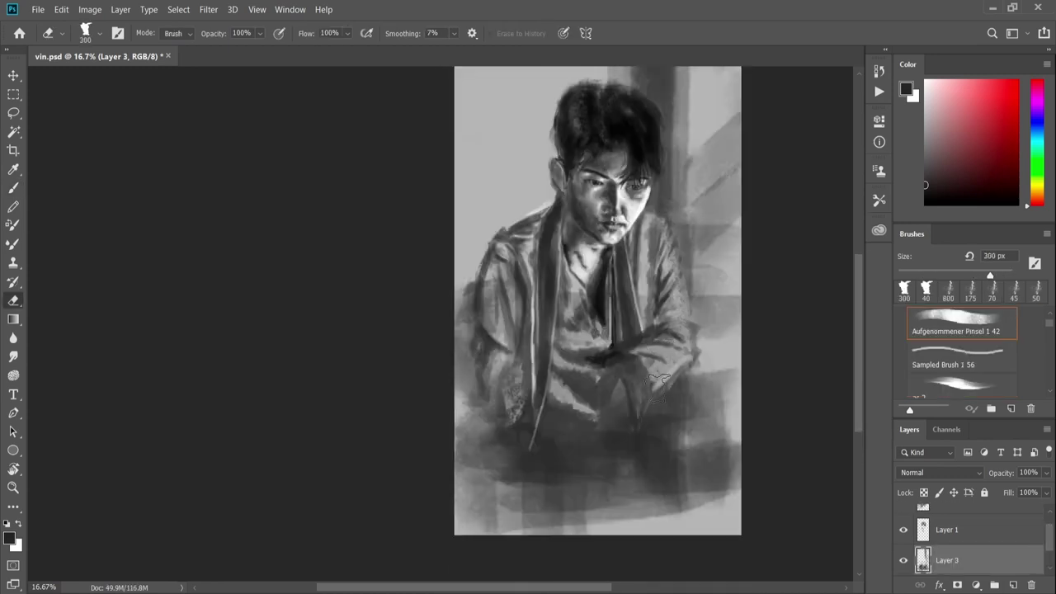
{"action": "scroll", "coordinate": [578, 330], "scroll_direction": "down", "scroll_amount": 5}
{"action": "mouse_move", "coordinate": [462, 140]}
{"action": "left_mouse_down"}
{"action": "mouse_move", "coordinate": [495, 285]}
{"action": "mouse_move", "coordinate": [484, 212]}
{"action": "mouse_move", "coordinate": [490, 295]}
{"action": "mouse_move", "coordinate": [471, 388]}
{"action": "mouse_move", "coordinate": [608, 161]}
{"action": "left_mouse_up"}
- Sweep light grey streaks across the background at 500 px, then 250 px along the edges
{"action": "left_click", "coordinate": [635, 157], "text": "alt"}
{"action": "key", "text": "["}
{"action": "key", "text": "["}
{"action": "key", "text": "["}
{"action": "left_click_drag", "start_coordinate": [537, 322], "coordinate": [570, 116]}
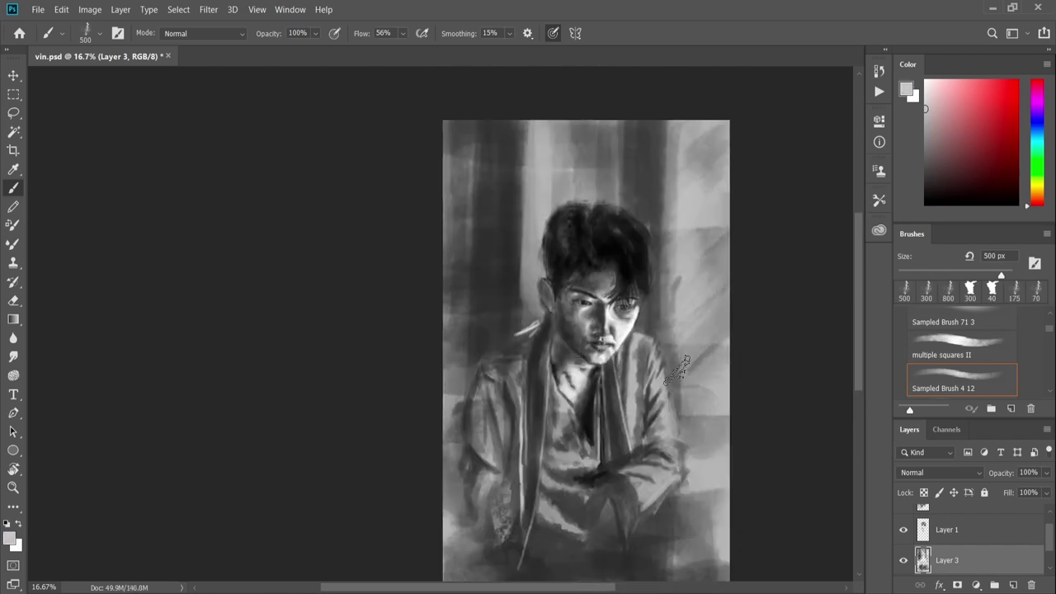
{"action": "left_click_drag", "start_coordinate": [685, 140], "coordinate": [710, 429]}
{"action": "mouse_move", "coordinate": [628, 148]}
{"action": "left_mouse_down"}
{"action": "mouse_move", "coordinate": [471, 285]}
{"action": "mouse_move", "coordinate": [459, 238]}
{"action": "mouse_move", "coordinate": [495, 281]}
{"action": "mouse_move", "coordinate": [471, 162]}
{"action": "left_mouse_up"}
{"action": "key", "text": "["}
{"action": "key", "text": "["}
{"action": "key", "text": "["}
{"action": "mouse_move", "coordinate": [495, 91]}
{"action": "left_mouse_down"}
{"action": "mouse_move", "coordinate": [664, 198]}
{"action": "mouse_move", "coordinate": [693, 248]}
{"action": "left_mouse_up"}
{"action": "left_click_drag", "start_coordinate": [462, 107], "coordinate": [450, 239]}
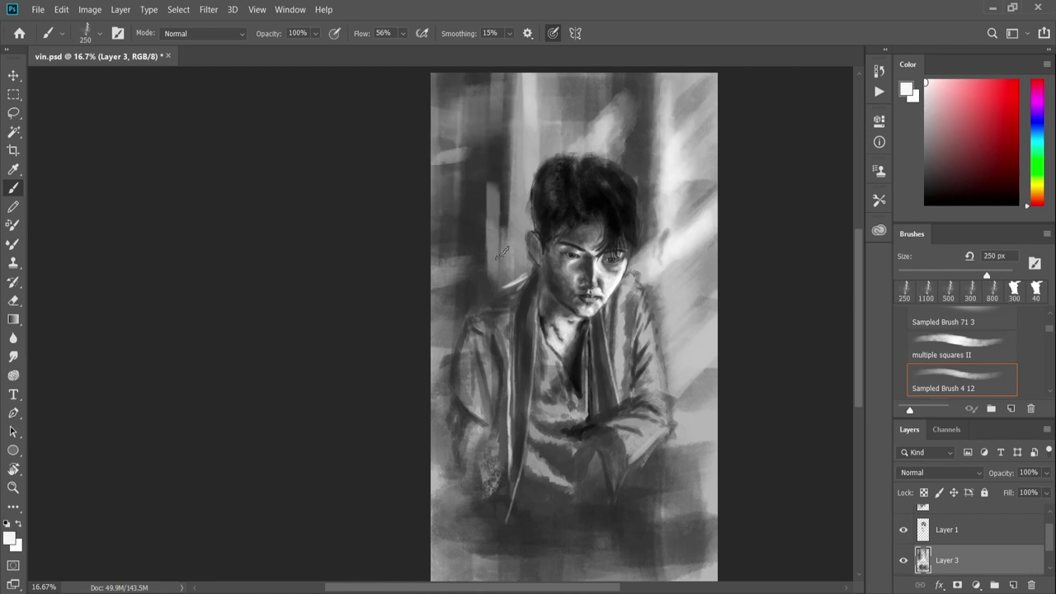
{"action": "scroll", "coordinate": [578, 330], "scroll_direction": "down", "scroll_amount": 5}
{"action": "key", "text": "ctrl+1"}
- Darken and extend the curved sleeve shape above the hand
{"action": "key", "text": "ctrl+minus"}
{"action": "key", "text": "ctrl+minus"}
{"action": "key", "text": "ctrl+minus"}
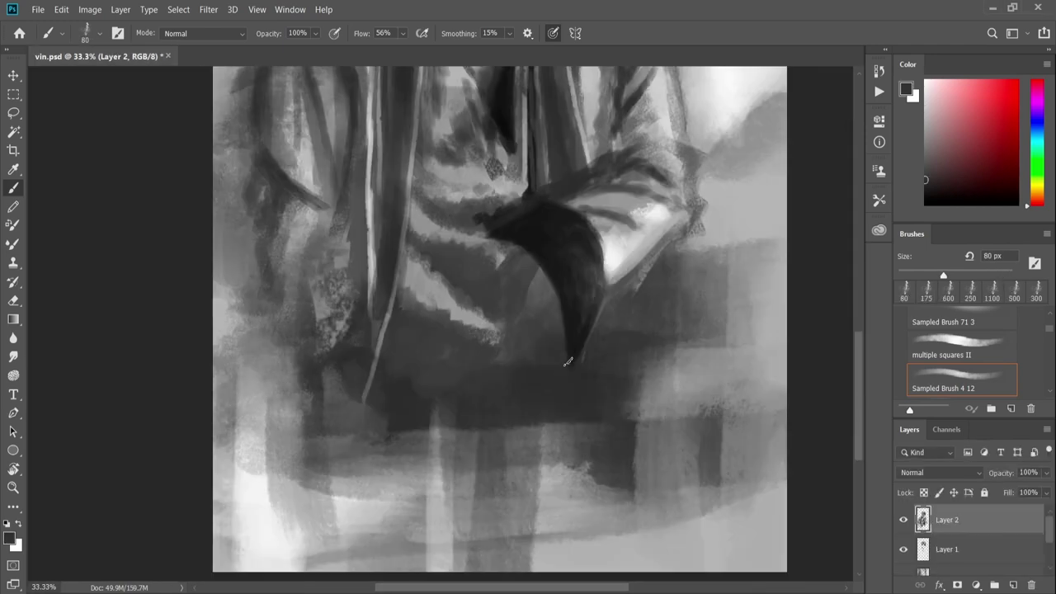
{"action": "left_click_drag", "start_coordinate": [568, 359], "coordinate": [541, 371]}
{"action": "left_click_drag", "start_coordinate": [520, 256], "coordinate": [541, 384]}
{"action": "left_click_drag", "start_coordinate": [548, 268], "coordinate": [544, 363]}
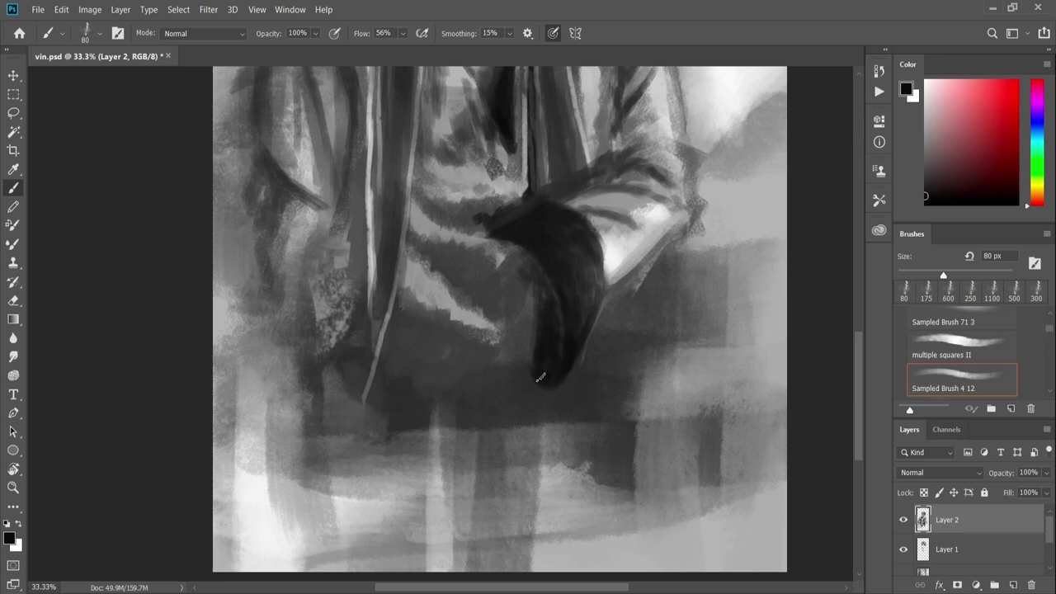
{"action": "left_click", "coordinate": [511, 262], "text": "alt"}
{"action": "left_click_drag", "start_coordinate": [479, 238], "coordinate": [505, 264]}
{"action": "mouse_move", "coordinate": [453, 318]}
{"action": "left_mouse_down"}
{"action": "mouse_move", "coordinate": [459, 296]}
{"action": "mouse_move", "coordinate": [546, 233]}
{"action": "left_mouse_up"}
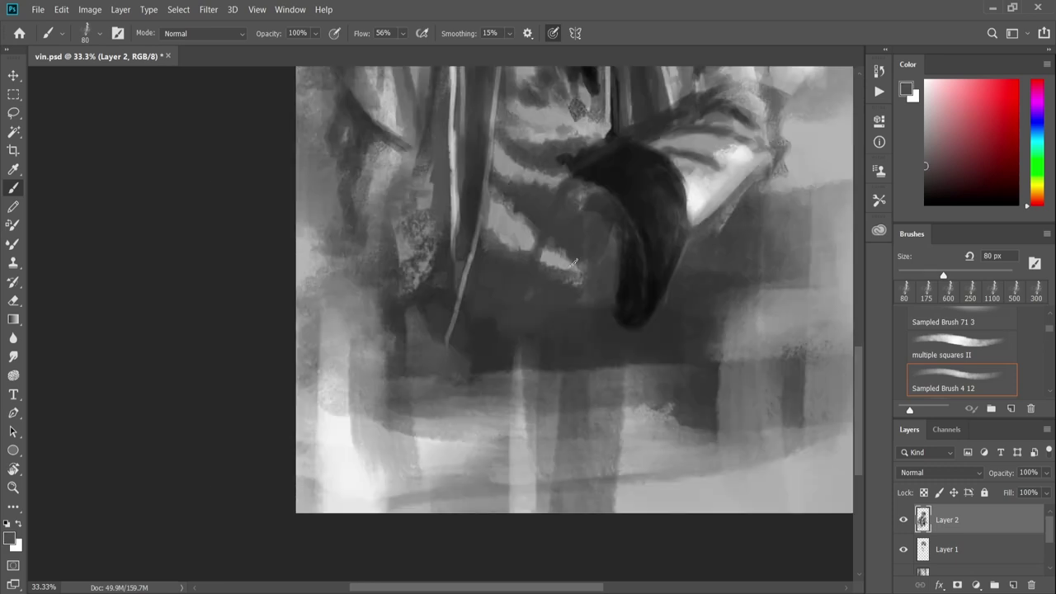
- Paint light grey finger strokes below the sleeve
{"action": "mouse_move", "coordinate": [602, 226]}
{"action": "left_mouse_down"}
{"action": "mouse_move", "coordinate": [611, 314]}
{"action": "mouse_move", "coordinate": [577, 370]}
{"action": "left_mouse_up"}
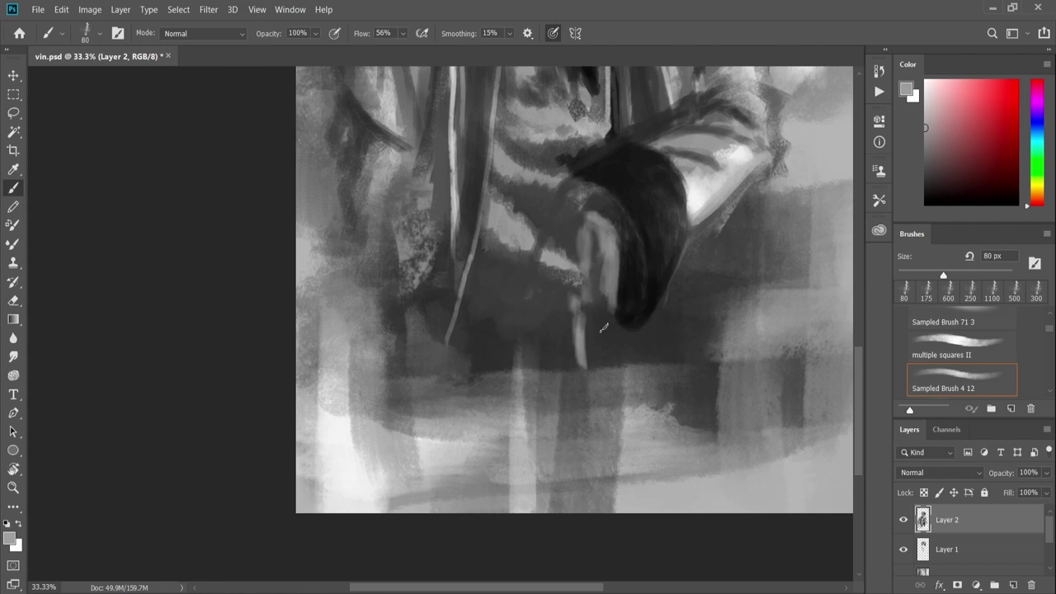
{"action": "left_click_drag", "start_coordinate": [607, 293], "coordinate": [607, 438]}
{"action": "left_click_drag", "start_coordinate": [582, 355], "coordinate": [584, 450]}
{"action": "left_click_drag", "start_coordinate": [570, 285], "coordinate": [578, 417]}
{"action": "left_click_drag", "start_coordinate": [541, 295], "coordinate": [563, 437]}
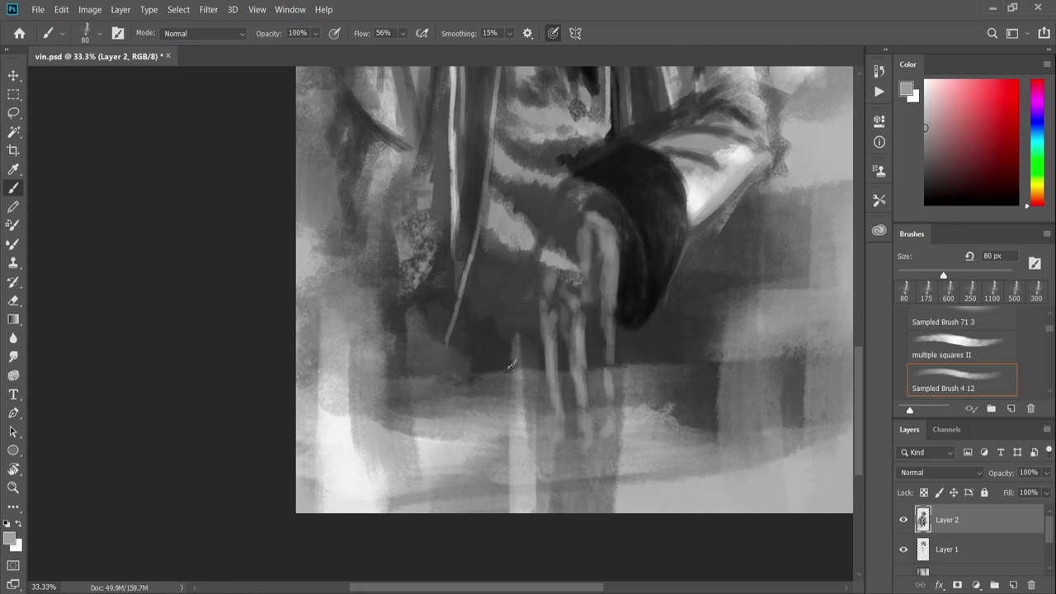
{"action": "left_click_drag", "start_coordinate": [524, 322], "coordinate": [508, 412]}
- Shade between the fingers with a dark grey to define the hand's shape
{"action": "left_click", "coordinate": [636, 272], "text": "alt"}
{"action": "left_click_drag", "start_coordinate": [590, 266], "coordinate": [599, 413]}
{"action": "left_click_drag", "start_coordinate": [576, 354], "coordinate": [582, 446]}
{"action": "left_click_drag", "start_coordinate": [606, 370], "coordinate": [609, 433]}
{"action": "left_click_drag", "start_coordinate": [544, 323], "coordinate": [554, 416]}
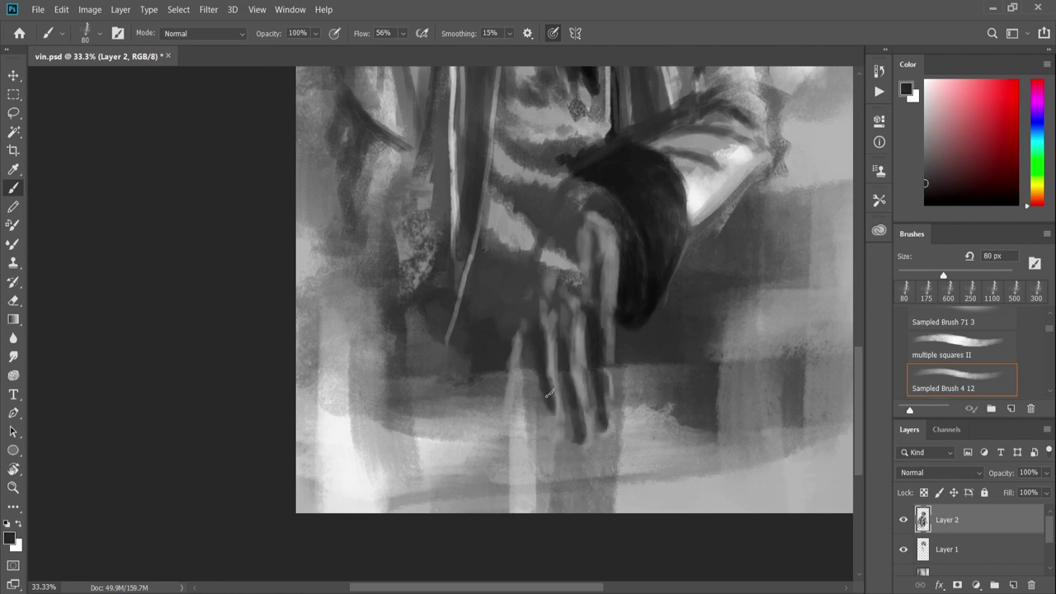
{"action": "left_click_drag", "start_coordinate": [545, 245], "coordinate": [535, 281]}
{"action": "left_click_drag", "start_coordinate": [578, 239], "coordinate": [545, 281]}
{"action": "left_click_drag", "start_coordinate": [541, 231], "coordinate": [526, 291]}
- With a 30 px brush, paint light edges and highlights along the fingers
{"action": "key", "text": "bracketleft"}
{"action": "key", "text": "bracketleft"}
{"action": "key", "text": "bracketleft"}
{"action": "left_click_drag", "start_coordinate": [500, 347], "coordinate": [489, 429]}
{"action": "left_click", "coordinate": [507, 388], "text": "alt"}
{"action": "left_click_drag", "start_coordinate": [505, 297], "coordinate": [492, 412]}
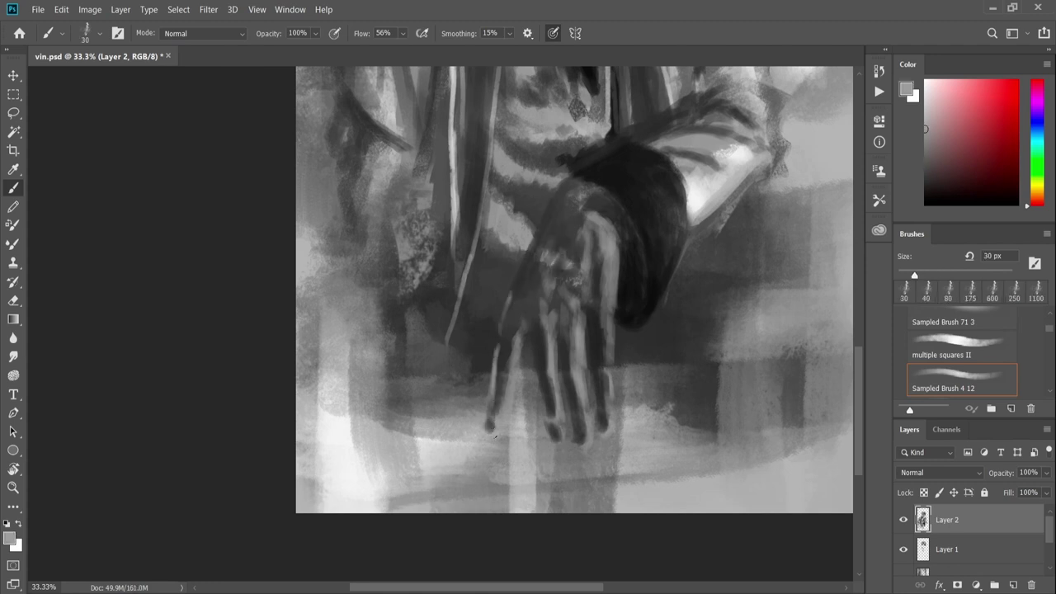
{"action": "left_click_drag", "start_coordinate": [518, 343], "coordinate": [509, 396]}
{"action": "left_click", "coordinate": [511, 393], "text": "alt"}
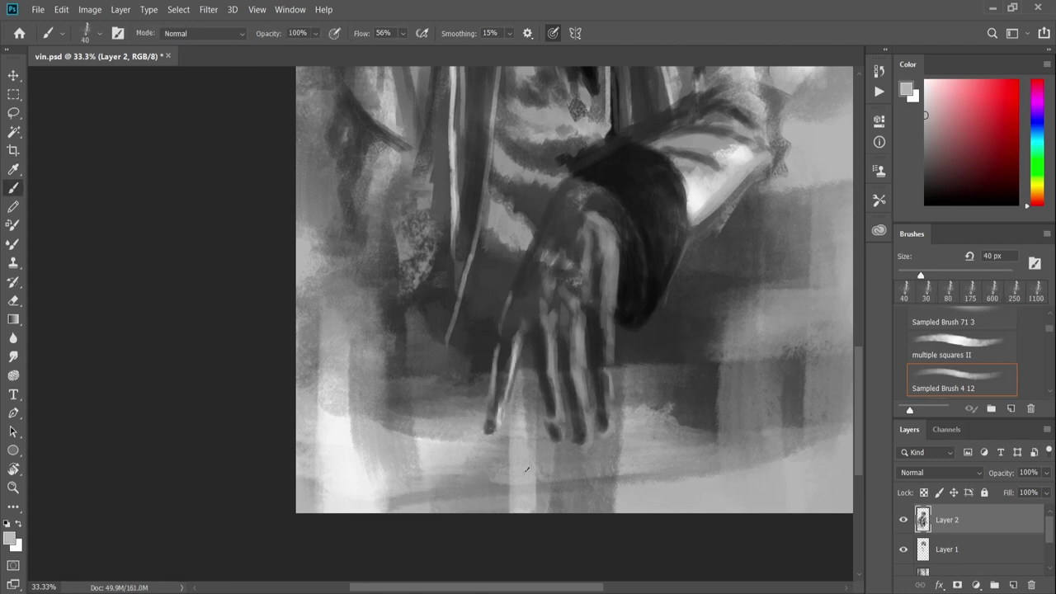
{"action": "left_click", "coordinate": [526, 470], "text": "alt"}
{"action": "mouse_move", "coordinate": [596, 216]}
{"action": "left_mouse_down"}
{"action": "mouse_move", "coordinate": [615, 272]}
{"action": "mouse_move", "coordinate": [584, 277]}
{"action": "left_mouse_up"}
{"action": "left_click_drag", "start_coordinate": [573, 295], "coordinate": [586, 431]}
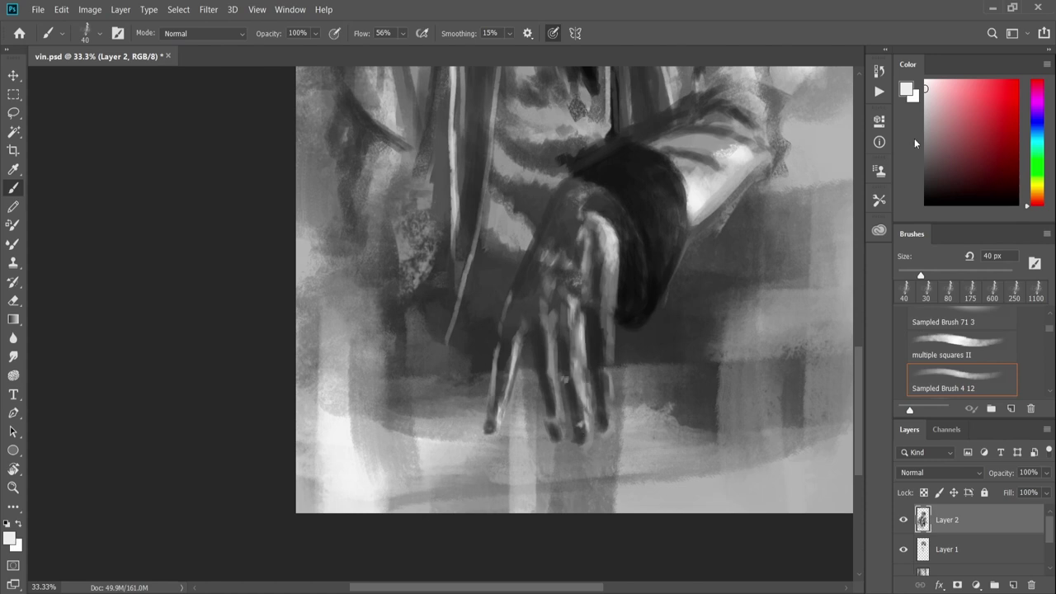
- Paint broad mid-grey strokes near the bottom of the canvas with a 150 px brush
{"action": "key", "text": "bracketleft"}
{"action": "key", "text": "bracketleft"}
{"action": "key", "text": "bracketleft"}
{"action": "left_click", "coordinate": [501, 375], "text": "alt"}
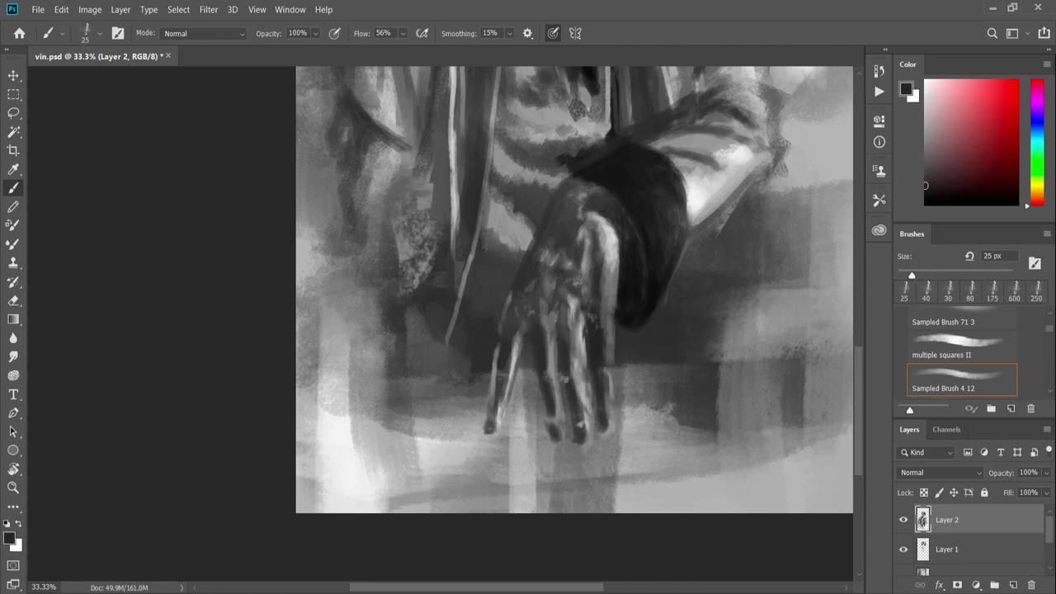
{"action": "key", "text": "bracketright"}
{"action": "key", "text": "bracketright"}
{"action": "key", "text": "bracketright"}
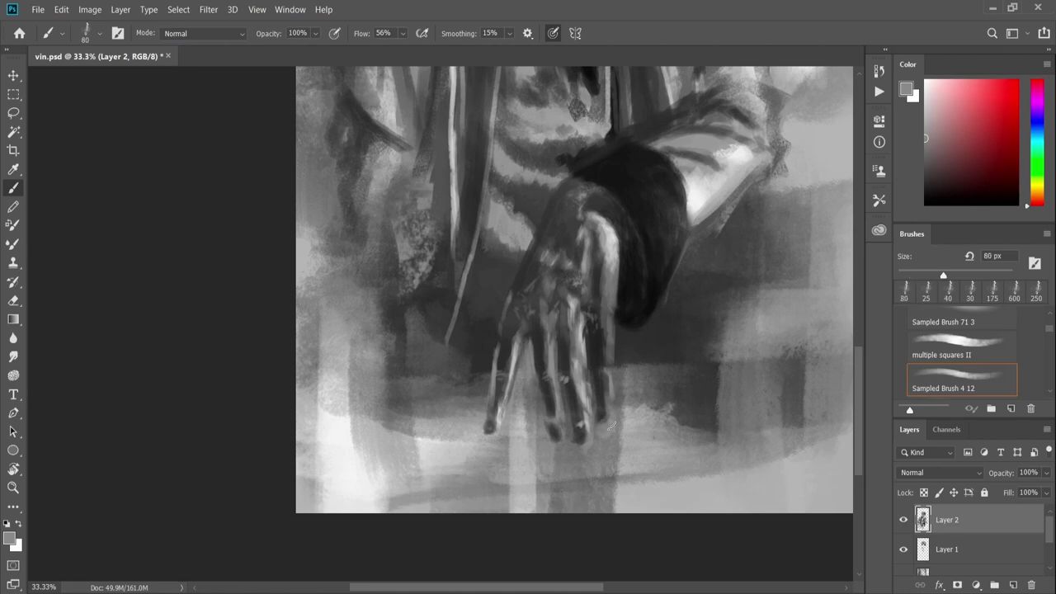
{"action": "key", "text": "bracketright"}
{"action": "key", "text": "bracketright"}
{"action": "key", "text": "bracketright"}
{"action": "left_click_drag", "start_coordinate": [445, 477], "coordinate": [735, 475]}
- Paint a large black mass to the right of the hand with a 300 px brush
{"action": "mouse_move", "coordinate": [631, 451]}
{"action": "left_mouse_down"}
{"action": "mouse_move", "coordinate": [739, 433]}
{"action": "mouse_move", "coordinate": [660, 511]}
{"action": "left_mouse_up"}
{"action": "key", "text": "d"}
{"action": "key", "text": "bracketright"}
{"action": "key", "text": "bracketright"}
{"action": "key", "text": "bracketright"}
{"action": "mouse_move", "coordinate": [817, 214]}
{"action": "left_mouse_down"}
{"action": "mouse_move", "coordinate": [710, 446]}
{"action": "mouse_move", "coordinate": [619, 445]}
{"action": "left_mouse_up"}
{"action": "mouse_move", "coordinate": [718, 289]}
{"action": "left_mouse_down"}
{"action": "mouse_move", "coordinate": [584, 518]}
{"action": "mouse_move", "coordinate": [765, 518]}
{"action": "mouse_move", "coordinate": [699, 424]}
{"action": "left_mouse_up"}
- Lighten the hand's left edge and darken the fingers and upper knuckles
{"action": "left_click", "coordinate": [639, 433], "text": "alt"}
{"action": "key", "text": "bracketleft"}
{"action": "key", "text": "bracketleft"}
{"action": "key", "text": "bracketleft"}
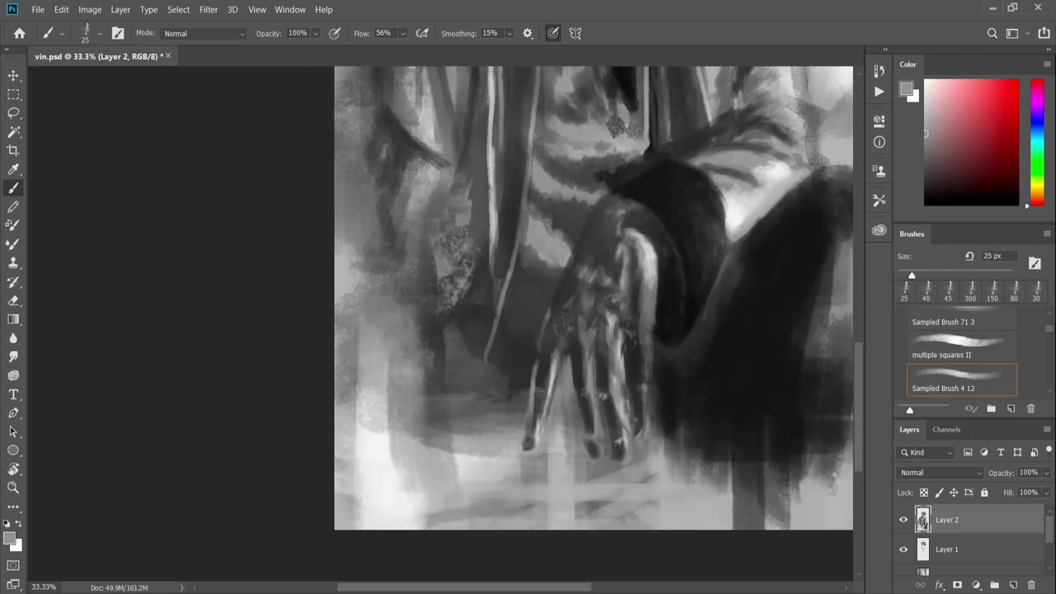
{"action": "mouse_move", "coordinate": [541, 356]}
{"action": "left_mouse_down"}
{"action": "mouse_move", "coordinate": [577, 233]}
{"action": "mouse_move", "coordinate": [544, 326]}
{"action": "mouse_move", "coordinate": [578, 297]}
{"action": "left_mouse_up"}
{"action": "key", "text": "d"}
{"action": "key", "text": "bracketright"}
{"action": "key", "text": "bracketright"}
{"action": "key", "text": "bracketright"}
{"action": "mouse_move", "coordinate": [553, 334]}
{"action": "left_mouse_down"}
{"action": "mouse_move", "coordinate": [601, 299]}
{"action": "mouse_move", "coordinate": [594, 202]}
{"action": "left_mouse_up"}
{"action": "left_click_drag", "start_coordinate": [652, 221], "coordinate": [624, 324]}
{"action": "key", "text": "ctrl+0"}
- Save the file and darken the figure's left side with a 100 px black brush
{"action": "key", "text": "ctrl+s"}
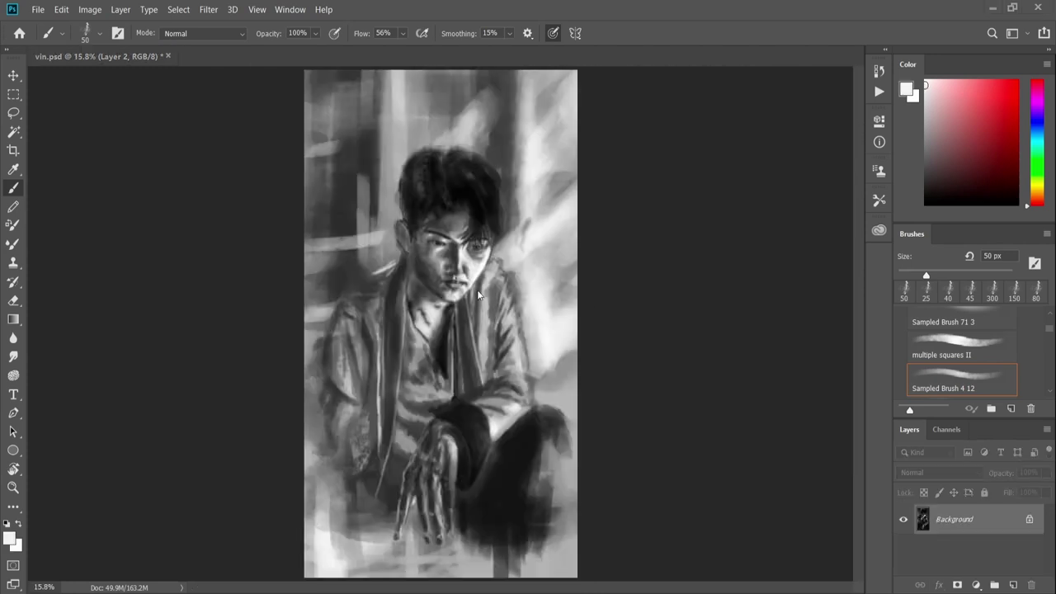
{"action": "key", "text": "x"}
{"action": "key", "text": "bracketright"}
{"action": "key", "text": "bracketright"}
{"action": "key", "text": "bracketright"}
{"action": "mouse_move", "coordinate": [350, 446]}
{"action": "left_mouse_down"}
{"action": "mouse_move", "coordinate": [355, 545]}
{"action": "mouse_move", "coordinate": [343, 519]}
{"action": "left_mouse_up"}
{"action": "left_click_drag", "start_coordinate": [324, 410], "coordinate": [310, 486]}
- Add a new empty layer for hair and select the Sampled Brush 8 10 preset
{"action": "key", "text": "x"}
{"action": "key", "text": "bracketright"}
{"action": "key", "text": "bracketright"}
{"action": "key", "text": "bracketright"}
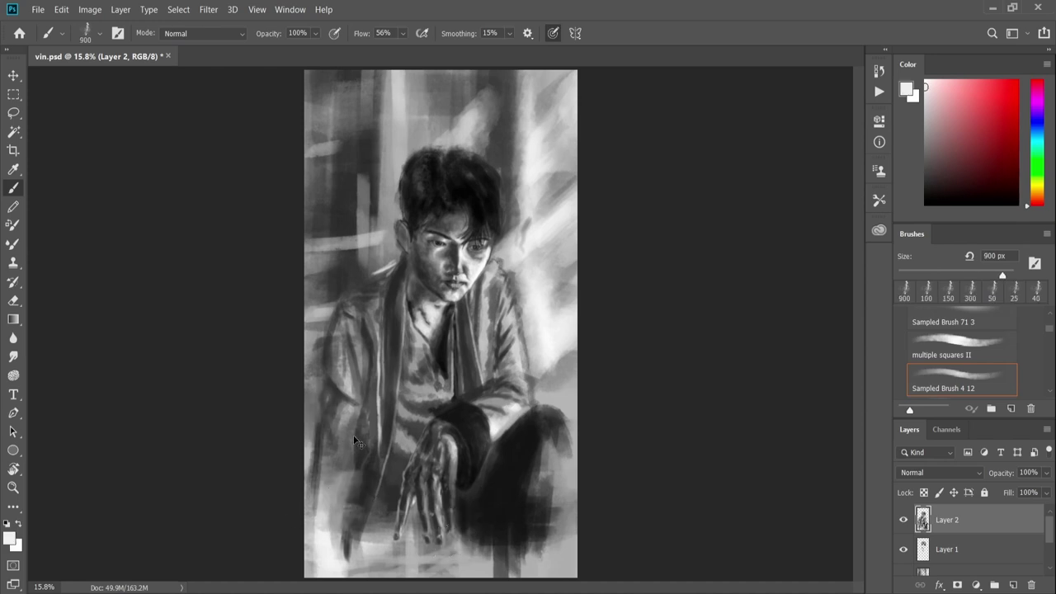
{"action": "scroll", "coordinate": [454, 153], "scroll_direction": "up", "scroll_amount": 5}
{"action": "left_click_drag", "start_coordinate": [1050, 329], "coordinate": [1053, 380]}
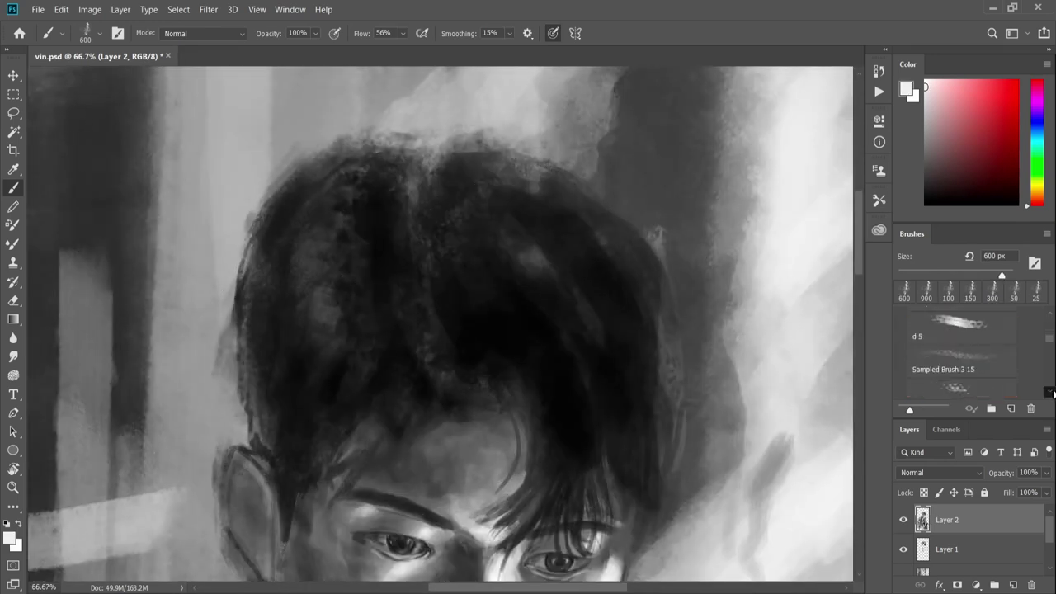
{"action": "left_click", "coordinate": [962, 354]}
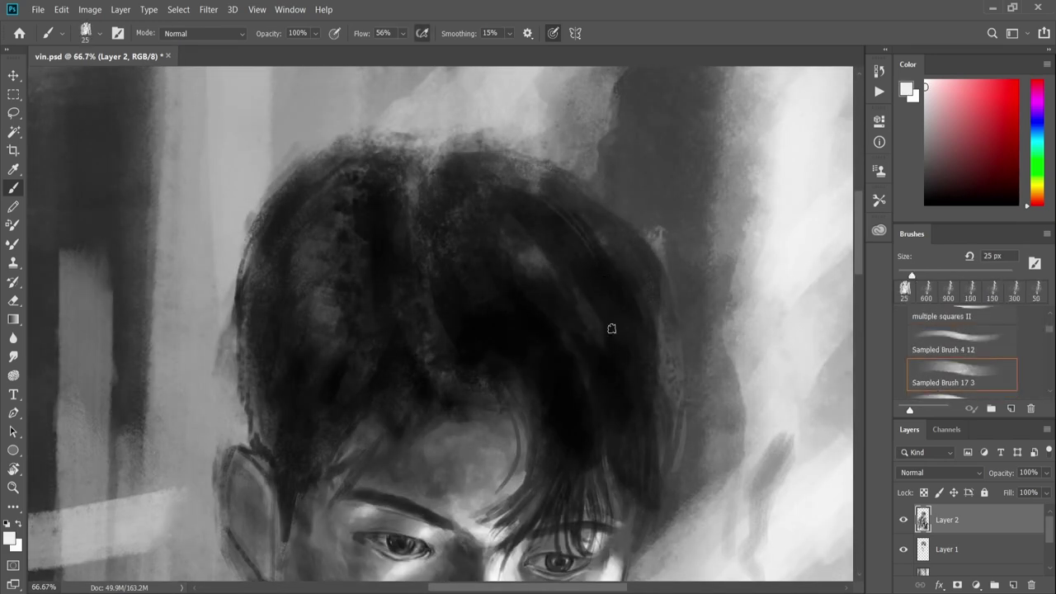
{"action": "key", "text": "x"}
{"action": "key", "text": "ctrl+shift+alt+n"}
{"action": "left_click", "coordinate": [1050, 393]}
{"action": "left_click", "coordinate": [962, 371]}
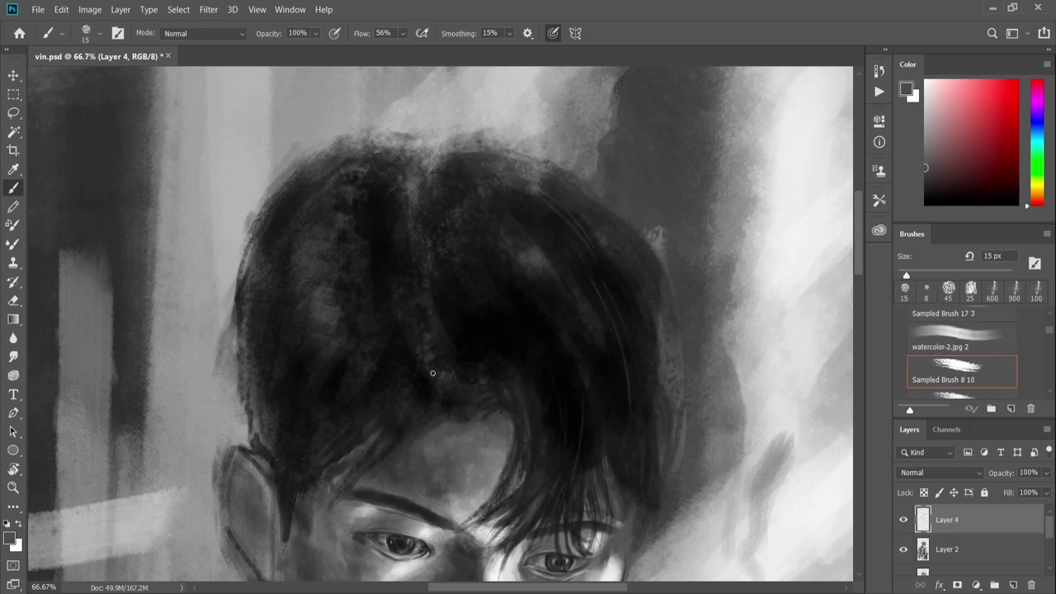
- Paint black hair strands over the forehead and crown
{"action": "left_click_drag", "start_coordinate": [661, 411], "coordinate": [641, 319]}
{"action": "key", "text": "d"}
{"action": "left_click_drag", "start_coordinate": [582, 345], "coordinate": [569, 438]}
{"action": "left_click_drag", "start_coordinate": [635, 236], "coordinate": [607, 441]}
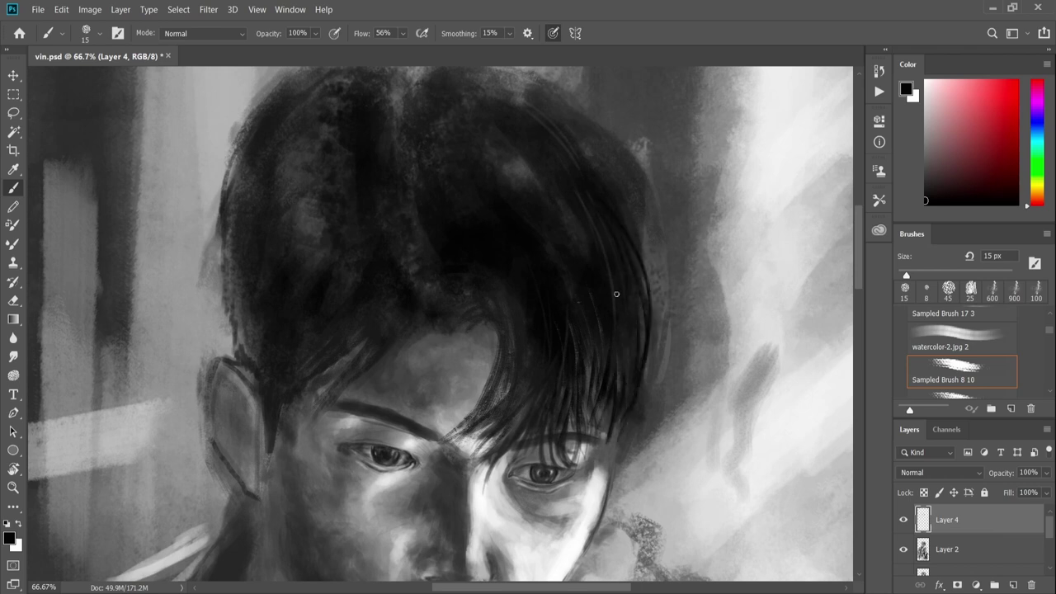
{"action": "left_click_drag", "start_coordinate": [643, 288], "coordinate": [611, 460]}
{"action": "left_click_drag", "start_coordinate": [574, 178], "coordinate": [660, 319]}
{"action": "key", "text": "bracketright"}
{"action": "key", "text": "bracketright"}
{"action": "key", "text": "bracketright"}
{"action": "left_click_drag", "start_coordinate": [463, 188], "coordinate": [409, 404]}
{"action": "mouse_move", "coordinate": [396, 206]}
{"action": "left_mouse_down"}
{"action": "mouse_move", "coordinate": [285, 321]}
{"action": "mouse_move", "coordinate": [337, 473]}
{"action": "mouse_move", "coordinate": [395, 340]}
{"action": "mouse_move", "coordinate": [422, 412]}
{"action": "left_mouse_up"}
- Fit the painting in view and darken the lower-left coat near the hand in black
{"action": "key", "text": "bracketleft"}
{"action": "key", "text": "bracketleft"}
{"action": "key", "text": "bracketleft"}
{"action": "key", "text": "bracketright"}
{"action": "key", "text": "bracketright"}
{"action": "key", "text": "bracketright"}
{"action": "left_click", "coordinate": [667, 274], "text": "alt"}
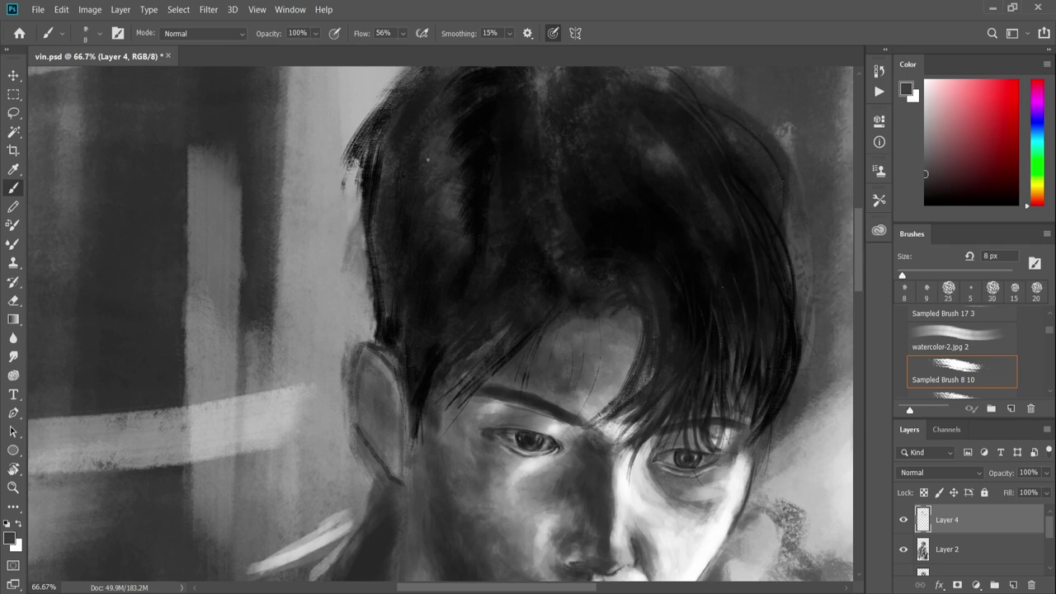
{"action": "key", "text": "ctrl+0"}
{"action": "key", "text": "e"}
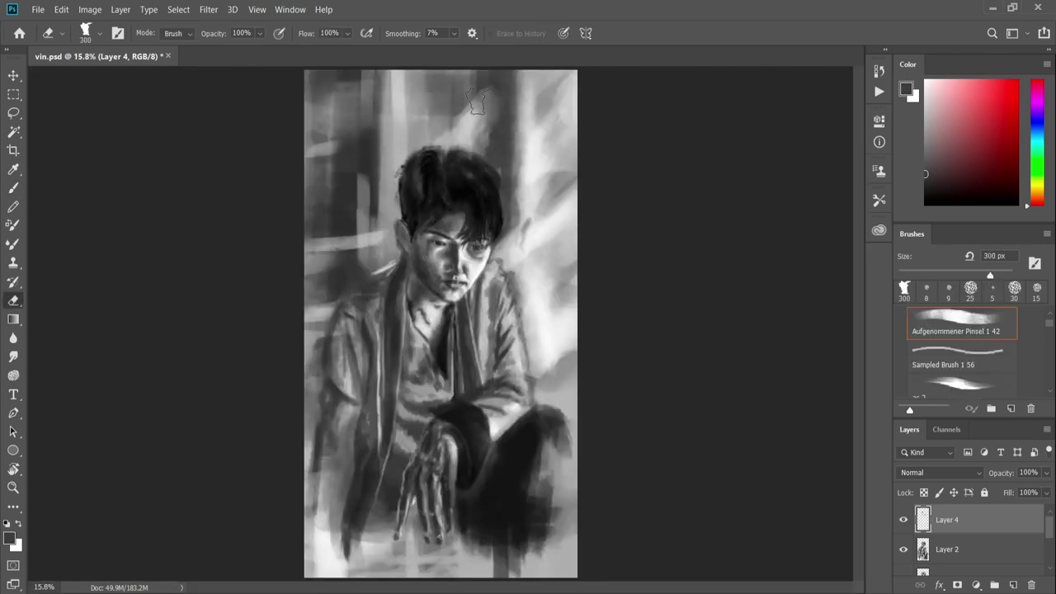
{"action": "key", "text": "d"}
{"action": "key", "text": "b"}
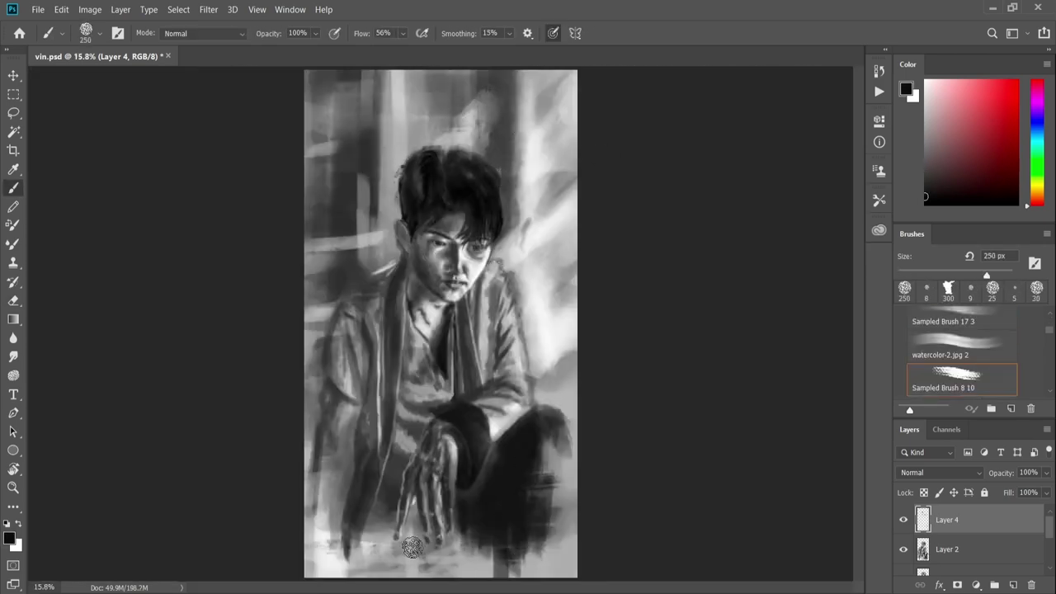
{"action": "left_click_drag", "start_coordinate": [344, 446], "coordinate": [344, 541]}
{"action": "left_click_drag", "start_coordinate": [380, 494], "coordinate": [380, 545]}
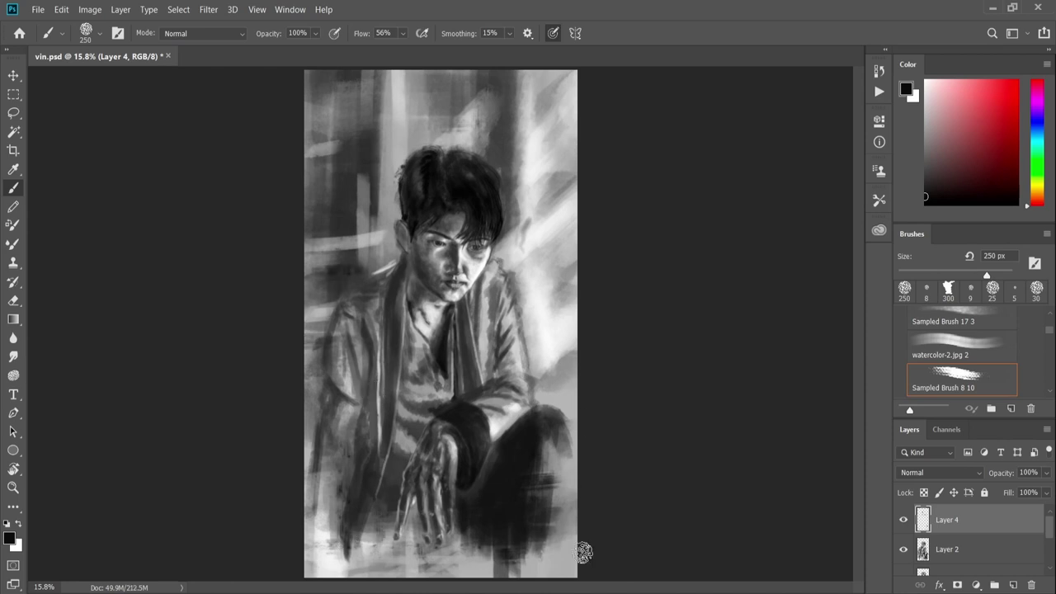
- Paint dark shadows inside the ear and along its upper rim
{"action": "scroll", "coordinate": [377, 231], "scroll_direction": "up", "scroll_amount": 6}
{"action": "mouse_move", "coordinate": [532, 219]}
{"action": "left_mouse_down"}
{"action": "mouse_move", "coordinate": [536, 305]}
{"action": "mouse_move", "coordinate": [555, 282]}
{"action": "mouse_move", "coordinate": [568, 314]}
{"action": "left_mouse_up"}
{"action": "left_click_drag", "start_coordinate": [559, 247], "coordinate": [578, 380]}
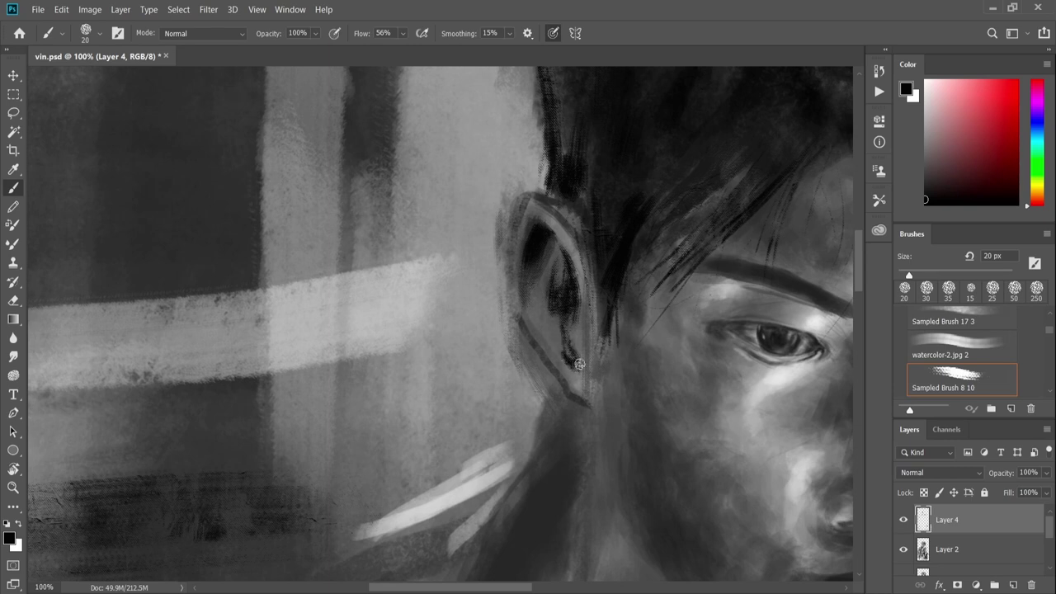
{"action": "left_click", "coordinate": [552, 309], "text": "alt"}
{"action": "mouse_move", "coordinate": [545, 293]}
{"action": "left_mouse_down"}
{"action": "mouse_move", "coordinate": [563, 363]}
{"action": "mouse_move", "coordinate": [565, 355]}
{"action": "left_mouse_up"}
{"action": "mouse_move", "coordinate": [529, 198]}
{"action": "left_mouse_down"}
{"action": "mouse_move", "coordinate": [582, 256]}
{"action": "mouse_move", "coordinate": [606, 374]}
{"action": "left_mouse_up"}
- Darken the lower ear, outer rim and earlobe, and lighten the ear's left edge
{"action": "left_click", "coordinate": [574, 371], "text": "alt"}
{"action": "mouse_move", "coordinate": [543, 349]}
{"action": "left_mouse_down"}
{"action": "mouse_move", "coordinate": [520, 322]}
{"action": "mouse_move", "coordinate": [561, 391]}
{"action": "mouse_move", "coordinate": [507, 236]}
{"action": "mouse_move", "coordinate": [513, 309]}
{"action": "left_mouse_up"}
{"action": "left_click_drag", "start_coordinate": [549, 392], "coordinate": [603, 417]}
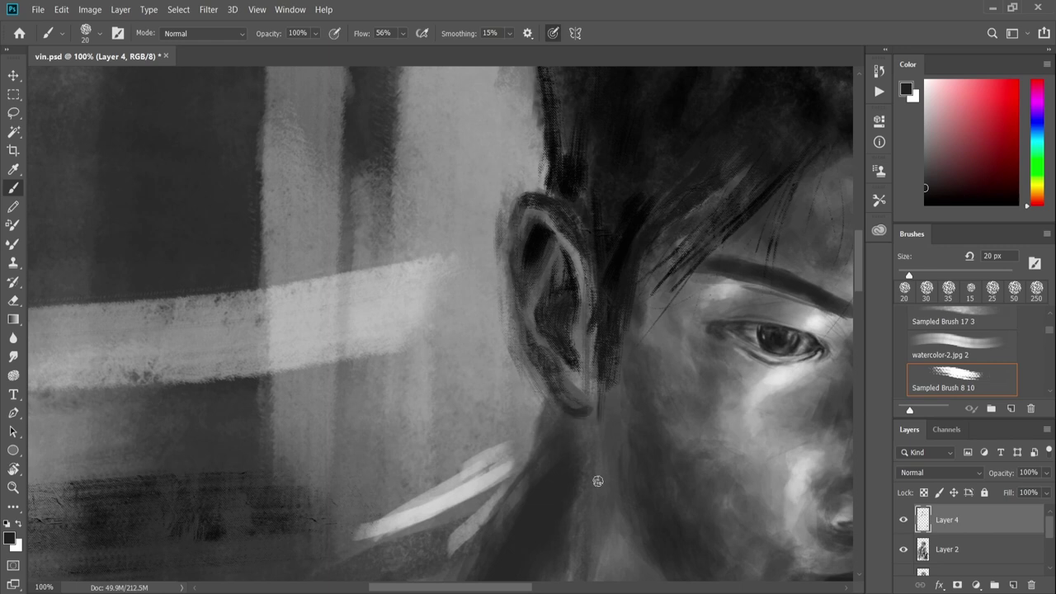
{"action": "left_click", "coordinate": [536, 396], "text": "alt"}
{"action": "left_click_drag", "start_coordinate": [503, 198], "coordinate": [524, 363]}
{"action": "left_click_drag", "start_coordinate": [547, 420], "coordinate": [668, 255]}
- Enlarge the brush to 300 px and select the Sampled Brush 17 3 preset
{"action": "key", "text": "ctrl+plus"}
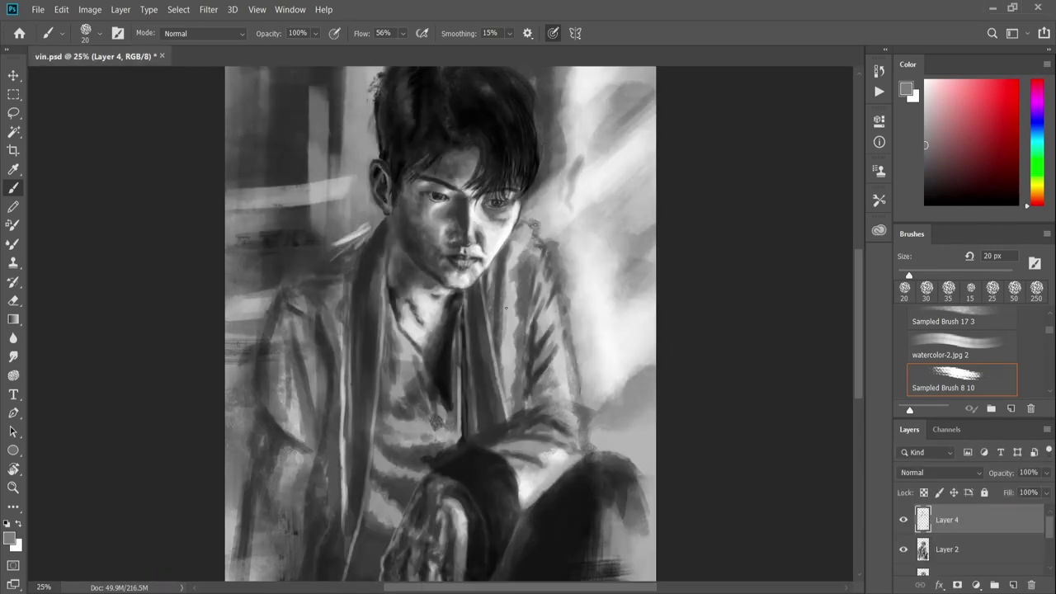
{"action": "key", "text": "bracketright"}
{"action": "key", "text": "bracketright"}
{"action": "key", "text": "bracketright"}
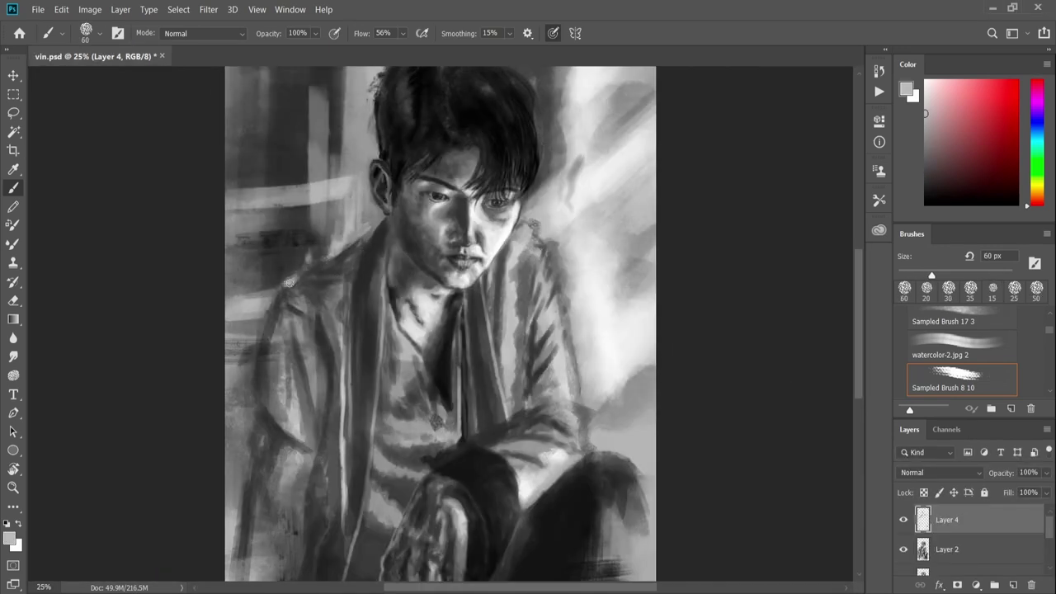
{"action": "key", "text": "bracketright"}
{"action": "key", "text": "bracketright"}
{"action": "key", "text": "bracketright"}
{"action": "left_click_drag", "start_coordinate": [385, 187], "coordinate": [427, 232]}
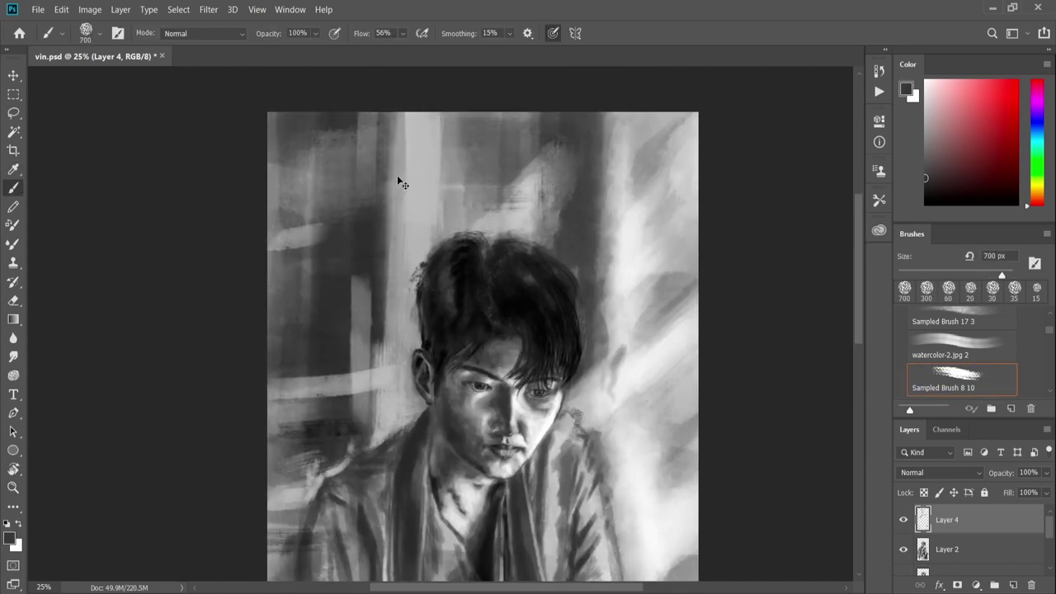
{"action": "key", "text": "comma"}
{"action": "key", "text": "comma"}
{"action": "left_click", "coordinate": [421, 363], "text": "alt"}
- Sample a lighter face grey with a 30 px brush, then fit view and select Layer 2
{"action": "key", "text": "ctrl+1"}
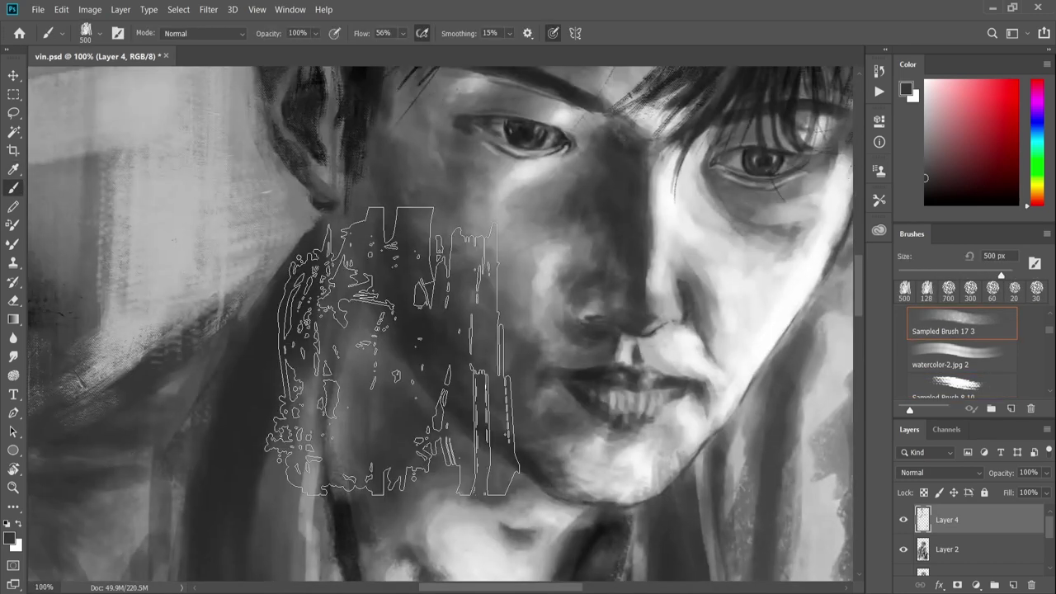
{"action": "key", "text": "bracketleft"}
{"action": "key", "text": "bracketleft"}
{"action": "key", "text": "bracketleft"}
{"action": "left_click", "coordinate": [357, 368], "text": "alt"}
{"action": "left_click_drag", "start_coordinate": [357, 367], "coordinate": [354, 338]}
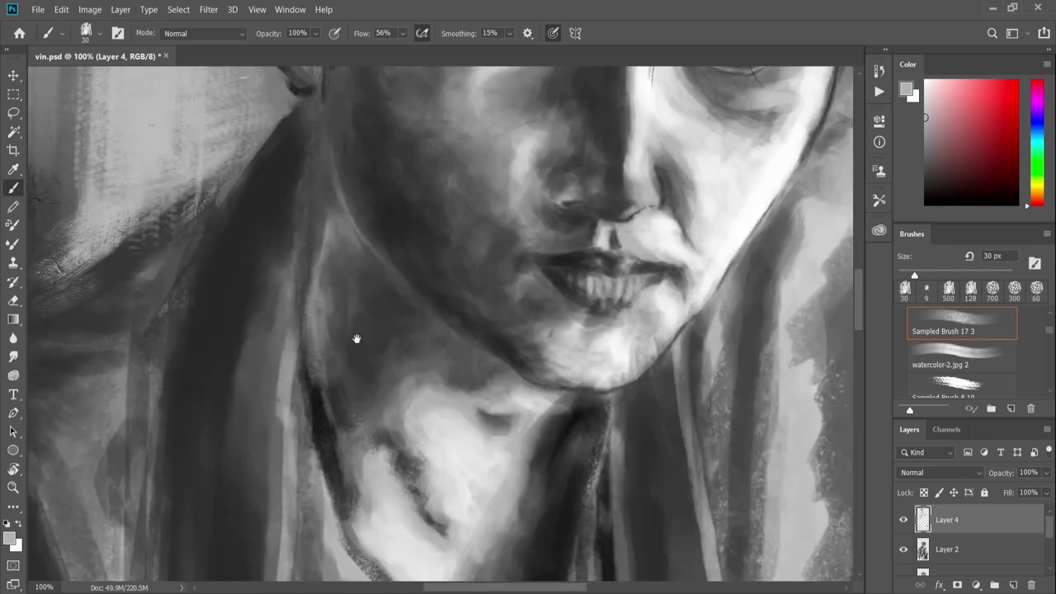
{"action": "key", "text": "ctrl+0"}
{"action": "key", "text": "alt+bracketleft"}
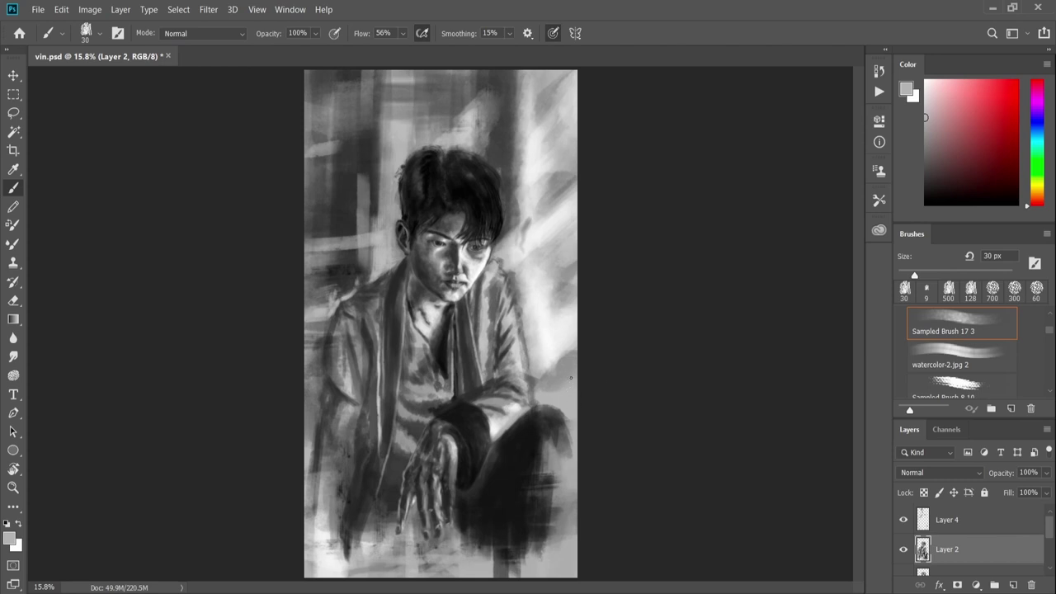
- Darken the coat lapels and area near the hand with black strokes on Layer 2
{"action": "key", "text": "period"}
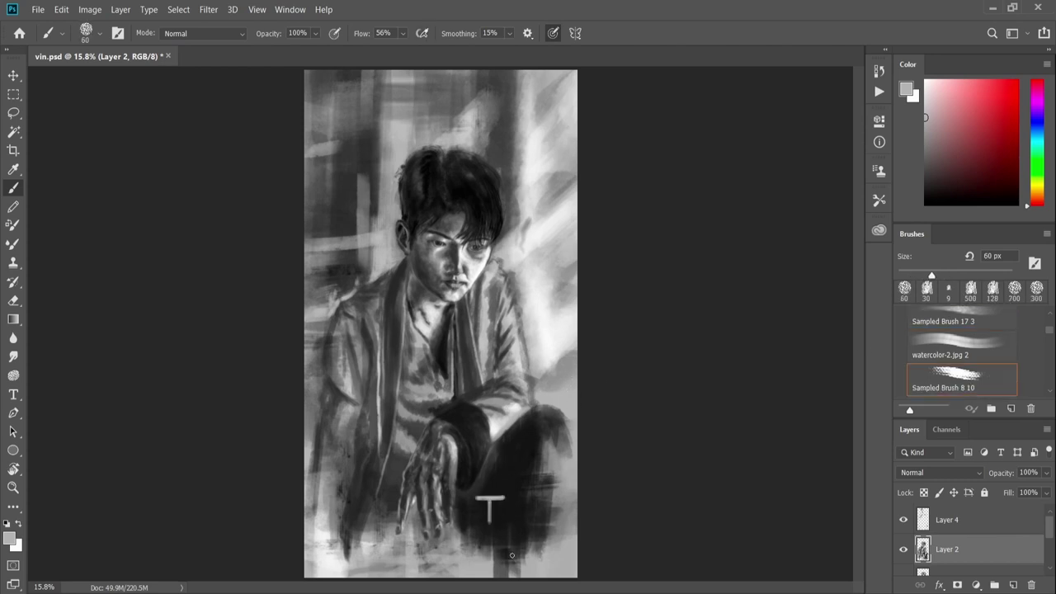
{"action": "left_click_drag", "start_coordinate": [495, 499], "coordinate": [486, 523]}
{"action": "left_click_drag", "start_coordinate": [466, 332], "coordinate": [453, 460]}
{"action": "left_click_drag", "start_coordinate": [431, 395], "coordinate": [392, 499]}
{"action": "left_click_drag", "start_coordinate": [495, 458], "coordinate": [483, 494]}
{"action": "left_click_drag", "start_coordinate": [400, 269], "coordinate": [380, 467]}
{"action": "left_click_drag", "start_coordinate": [369, 388], "coordinate": [363, 491]}
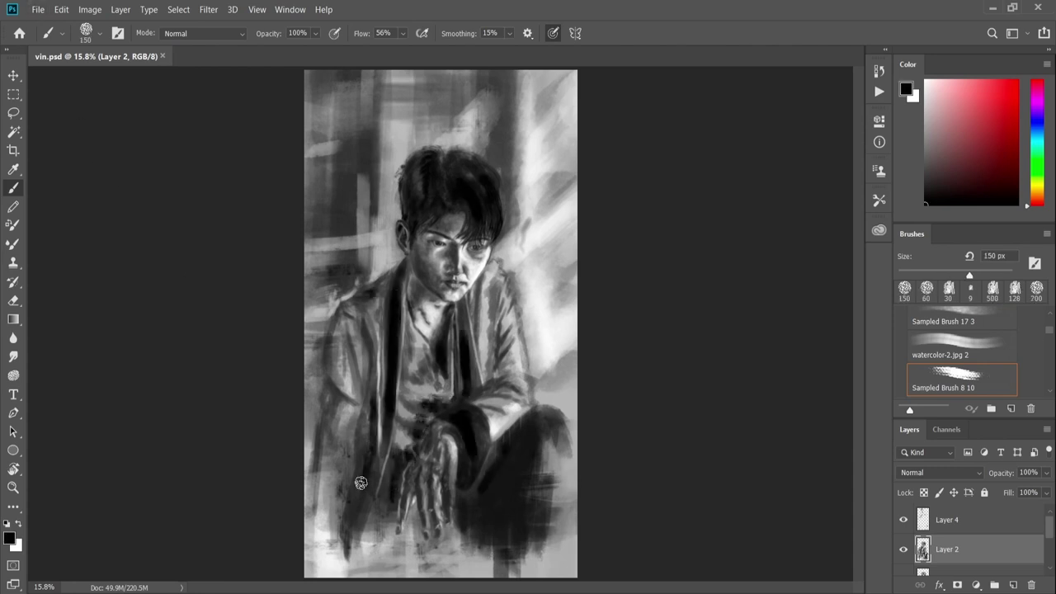
- Write the signature 'TAUHID' on a new layer with a 40 px brush, position it, and save
{"action": "key", "text": "ctrl+shift+alt+n"}
{"action": "key", "text": "bracketleft"}
{"action": "key", "text": "bracketleft"}
{"action": "key", "text": "bracketleft"}
{"action": "left_click_drag", "start_coordinate": [384, 559], "coordinate": [450, 571]}
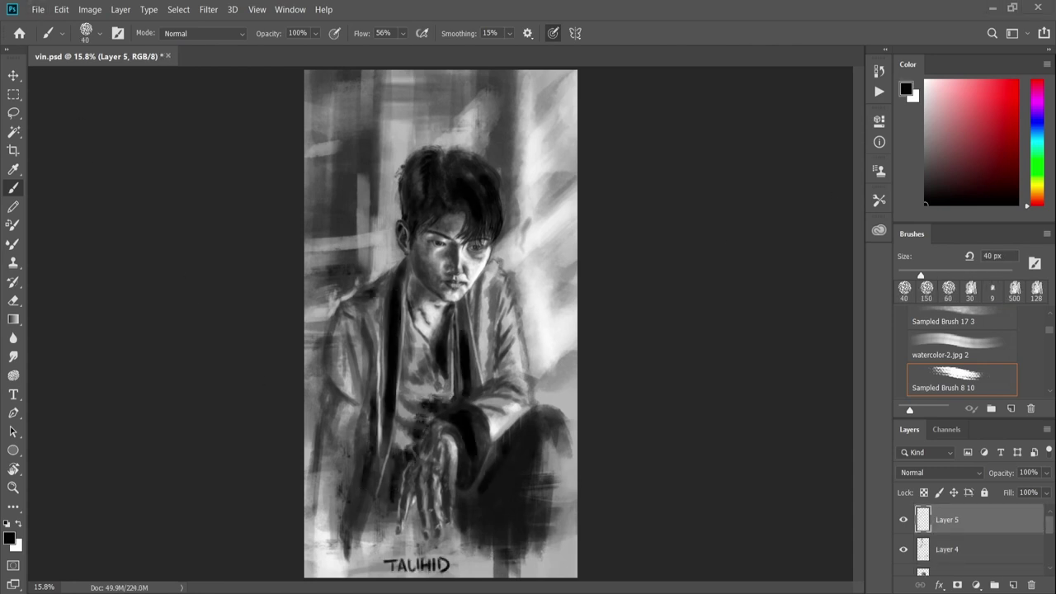
{"action": "left_click_drag", "start_coordinate": [486, 363], "coordinate": [504, 355]}
{"action": "key", "text": "ctrl+s"}
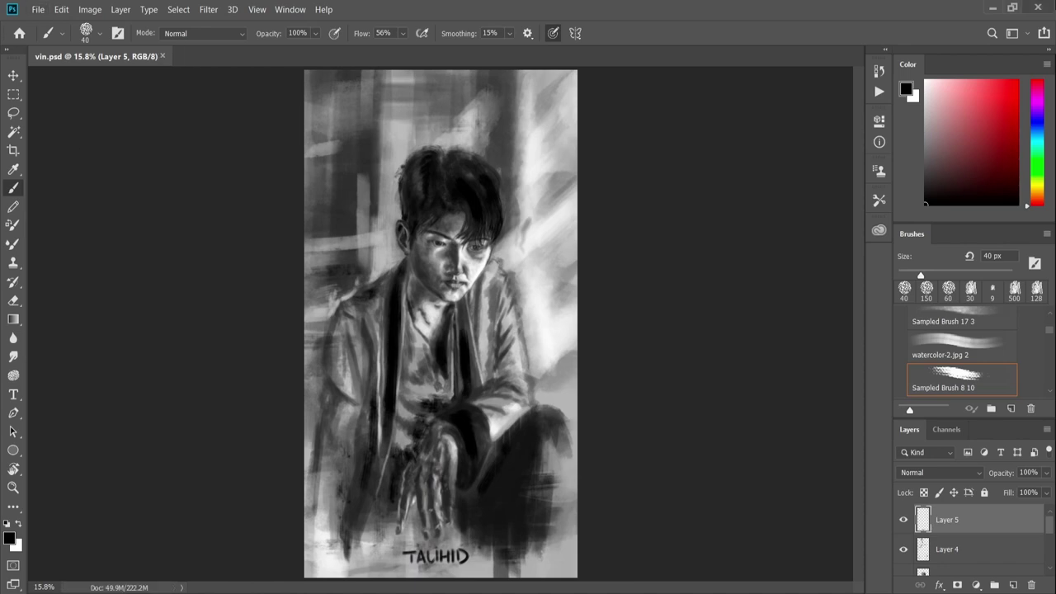
{"action": "scroll", "coordinate": [1049, 567], "scroll_direction": "down", "scroll_amount": 3}
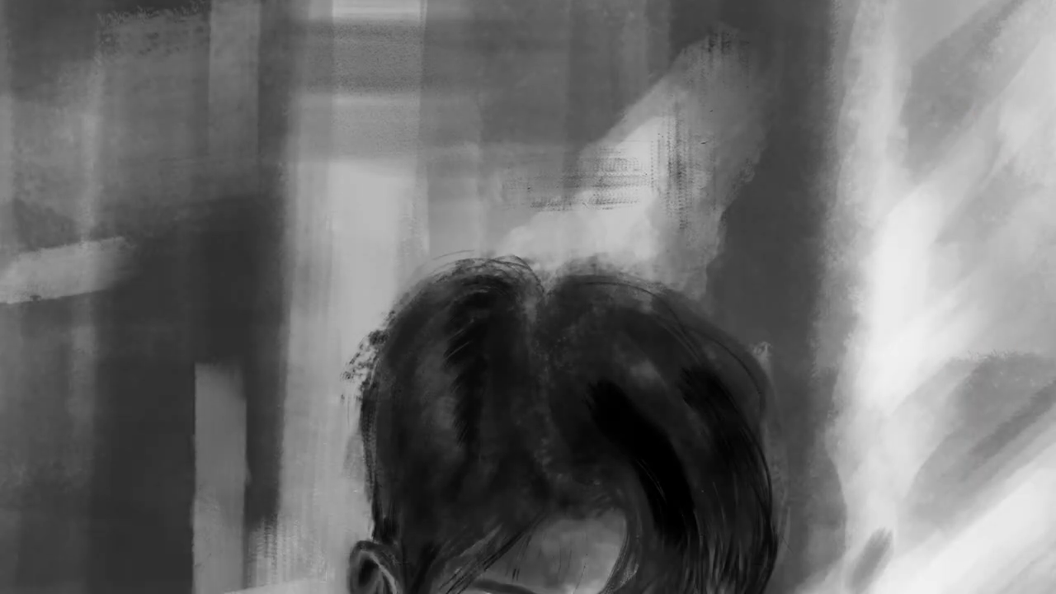